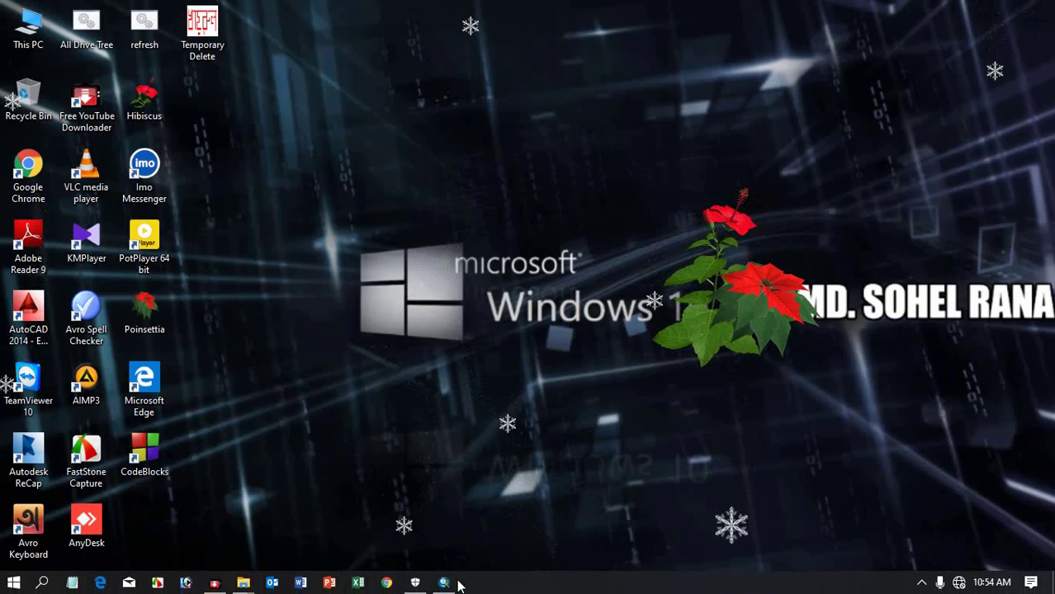
Step: Switch to ArcMap and display the Table Of Contents and Catalog windows
click(444, 583)
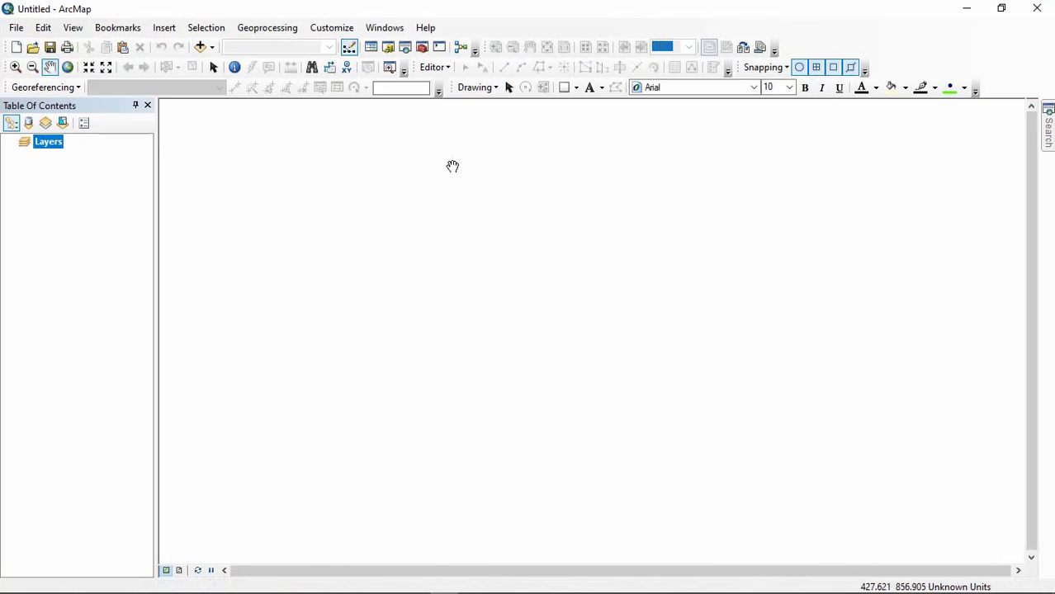
click(392, 33)
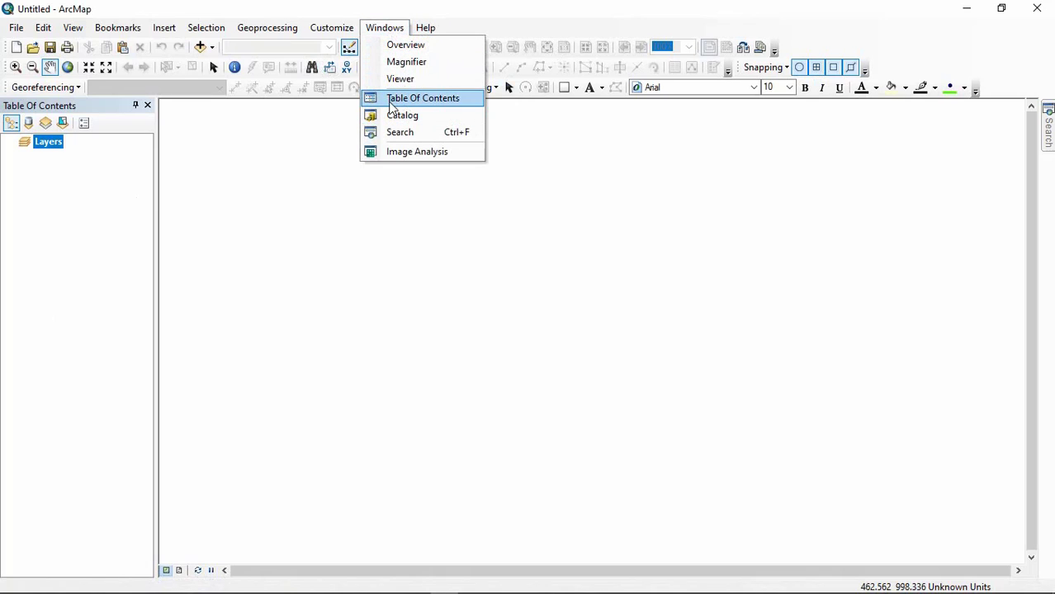
click(442, 102)
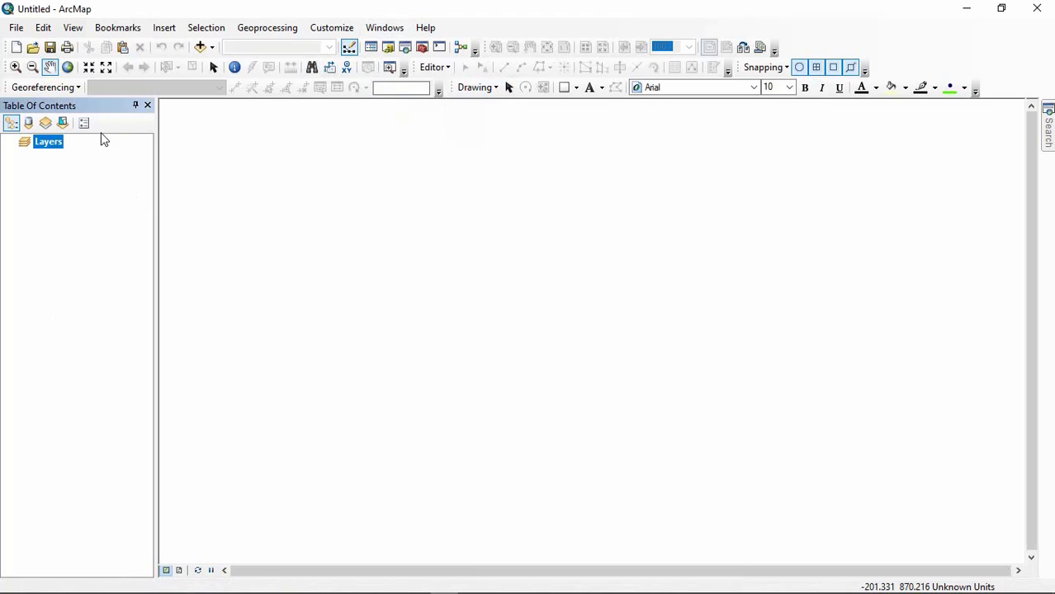
click(374, 27)
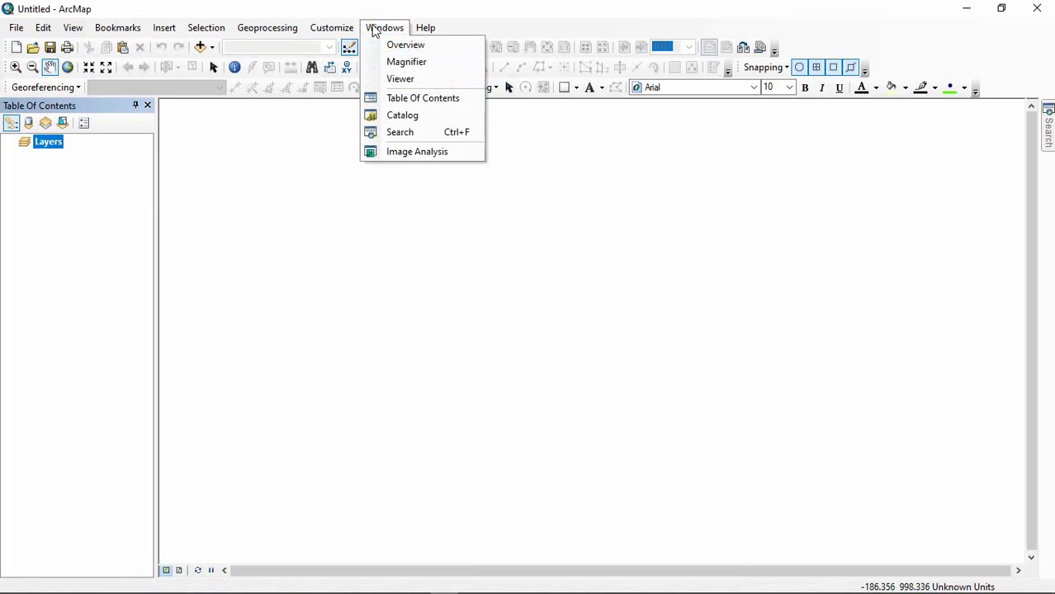
click(409, 118)
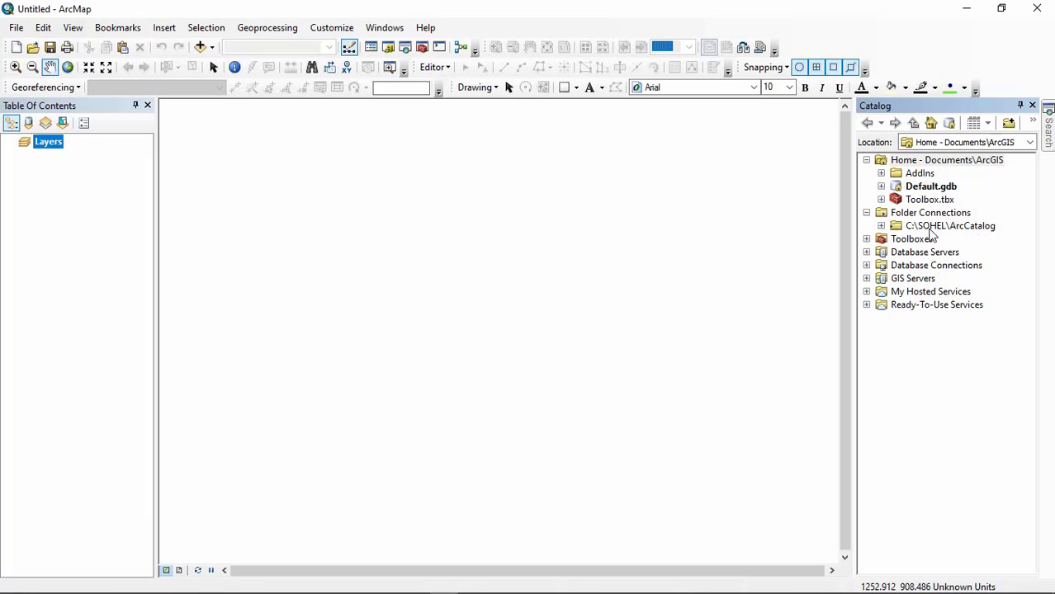
Step: Remove the existing ArcCatalog folder connection from the Catalog and collapse the Home folder
click(901, 227)
right_click(901, 228)
click(936, 286)
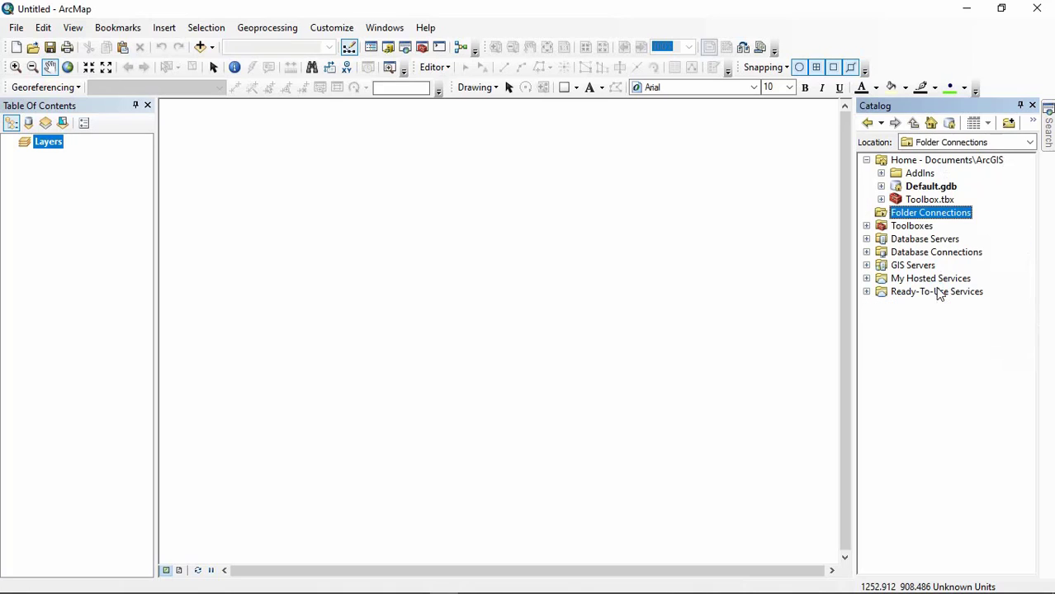
click(866, 161)
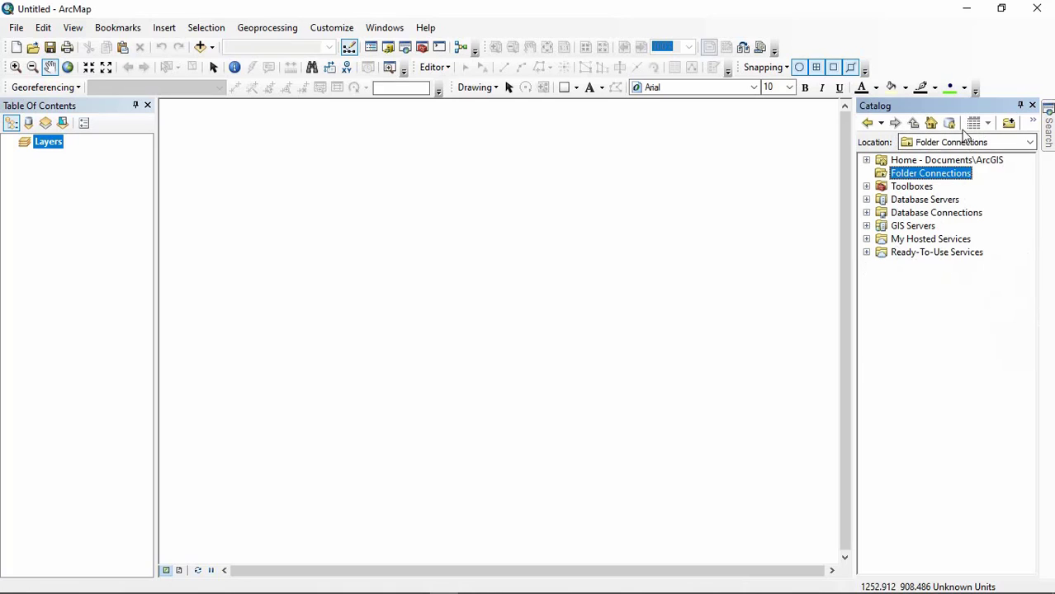
Step: Connect the Catalog to the project folder on drive C: that holds the ArcCatalog, ArcMap and Image subfolders
click(1009, 121)
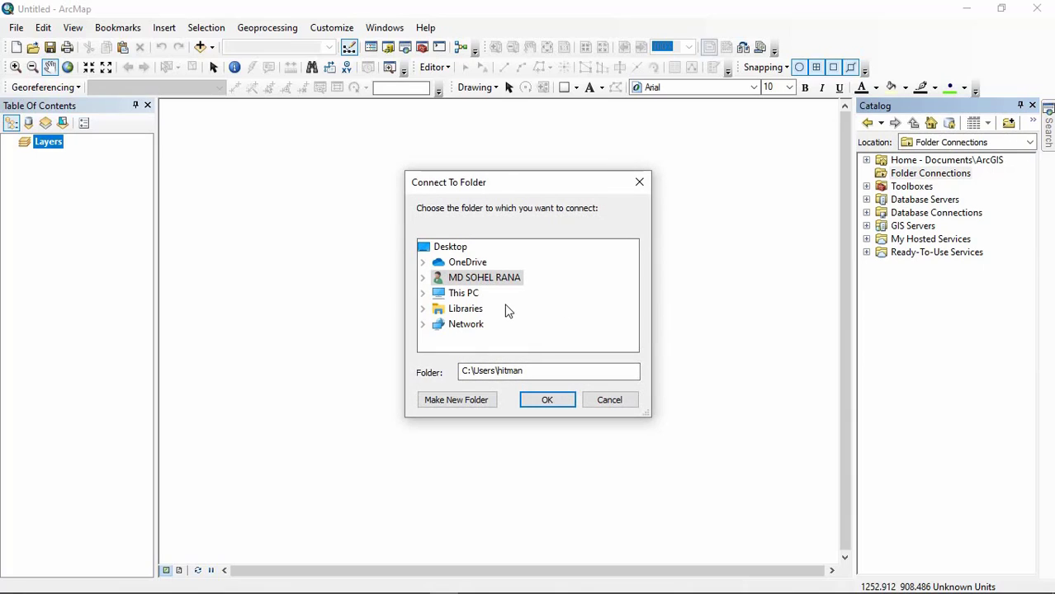
click(460, 295)
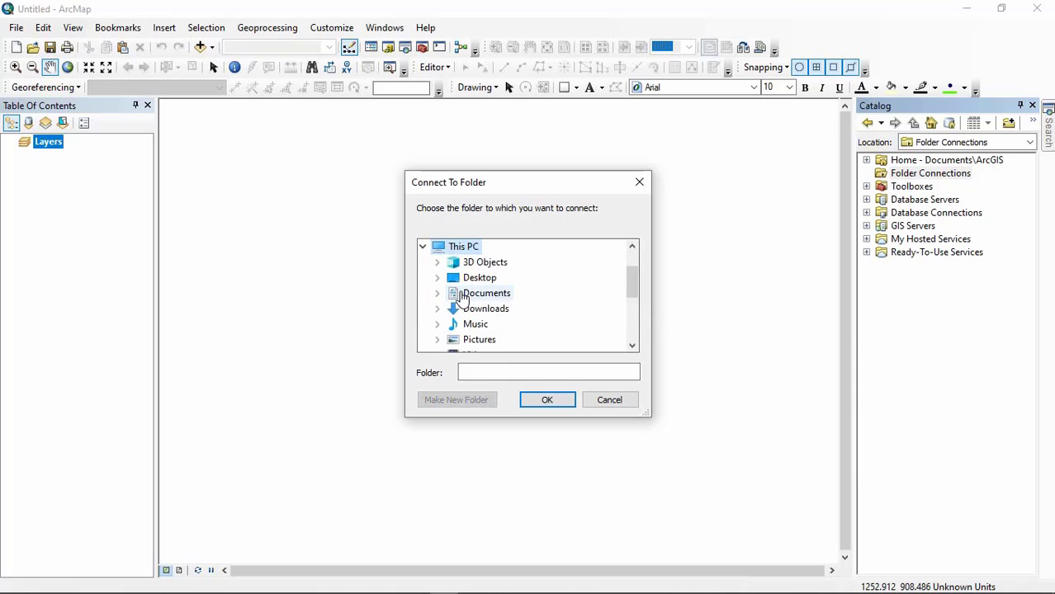
scroll(515, 288, down, 2)
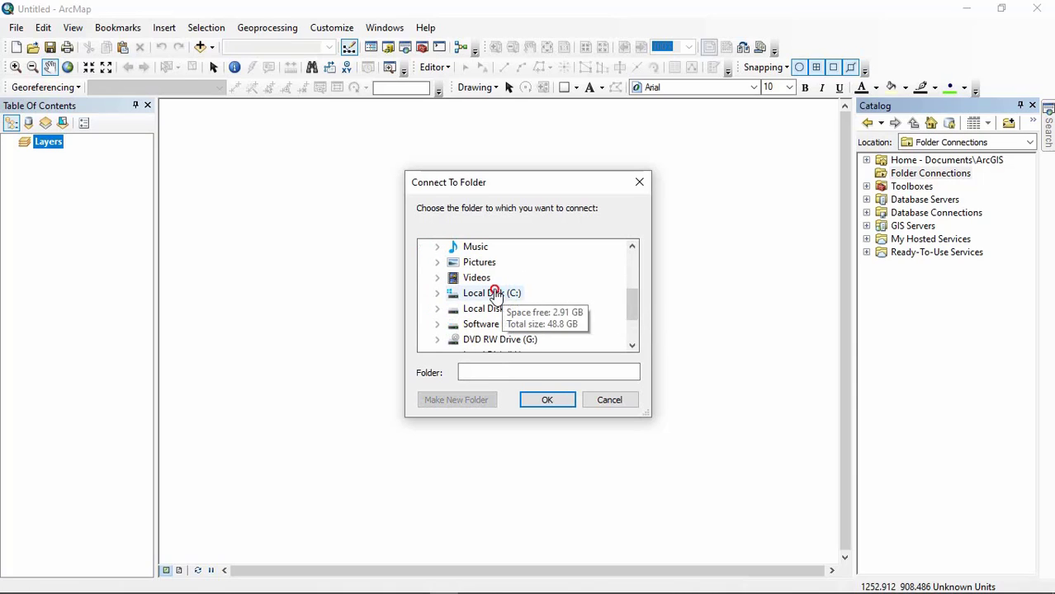
double_click(487, 293)
scroll(553, 279, down, 1)
scroll(560, 281, down, 5)
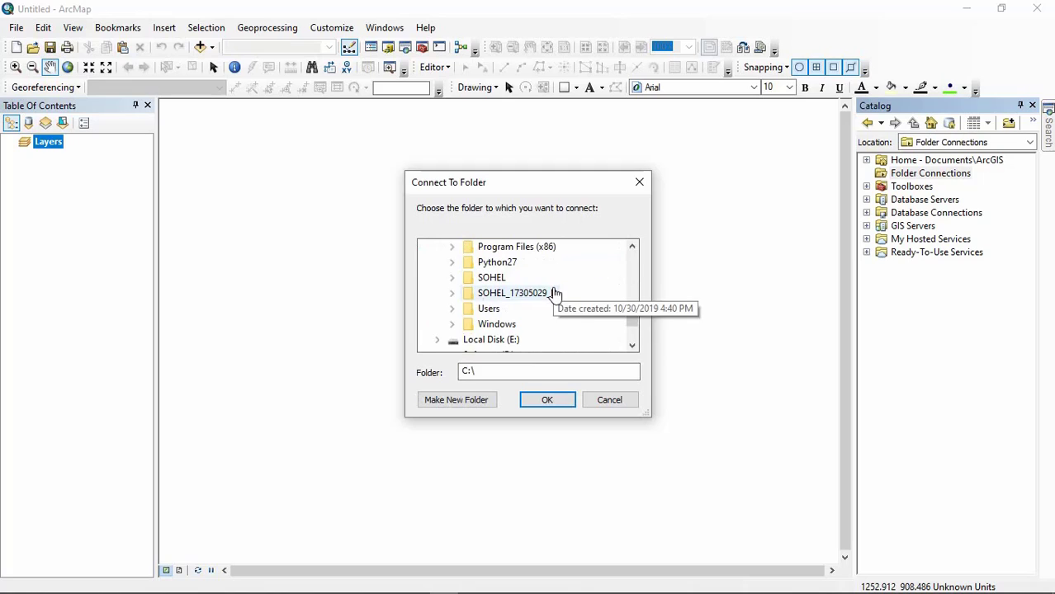
double_click(485, 277)
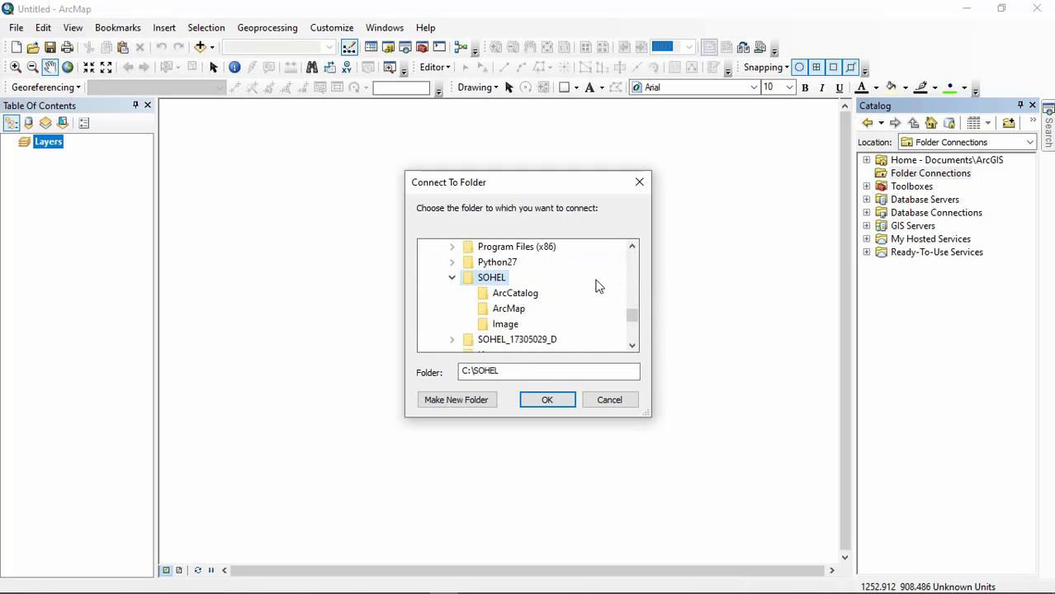
click(514, 297)
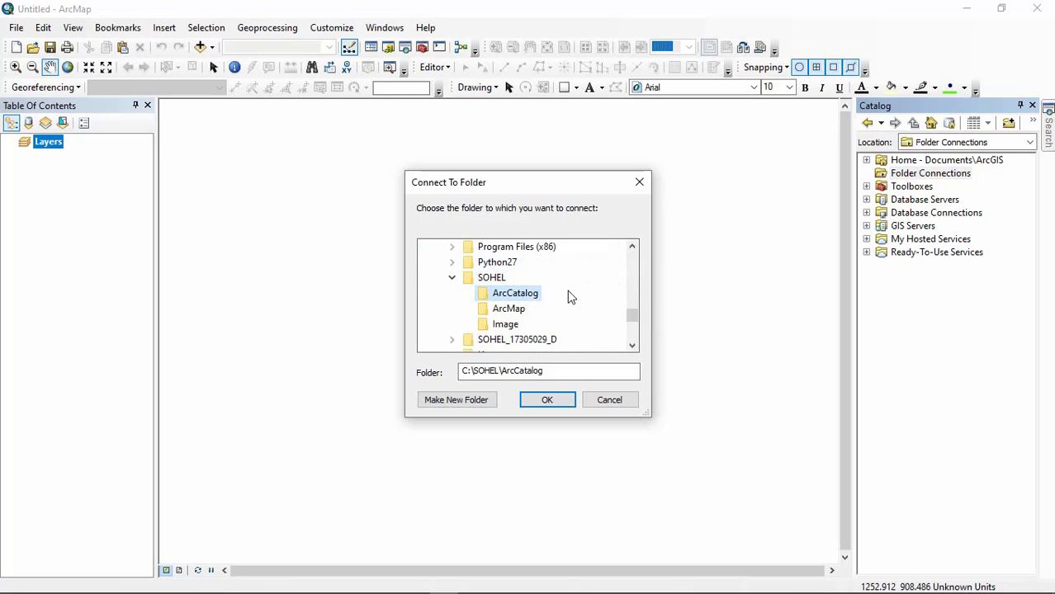
scroll(571, 297, down, 1)
scroll(575, 297, up, 1)
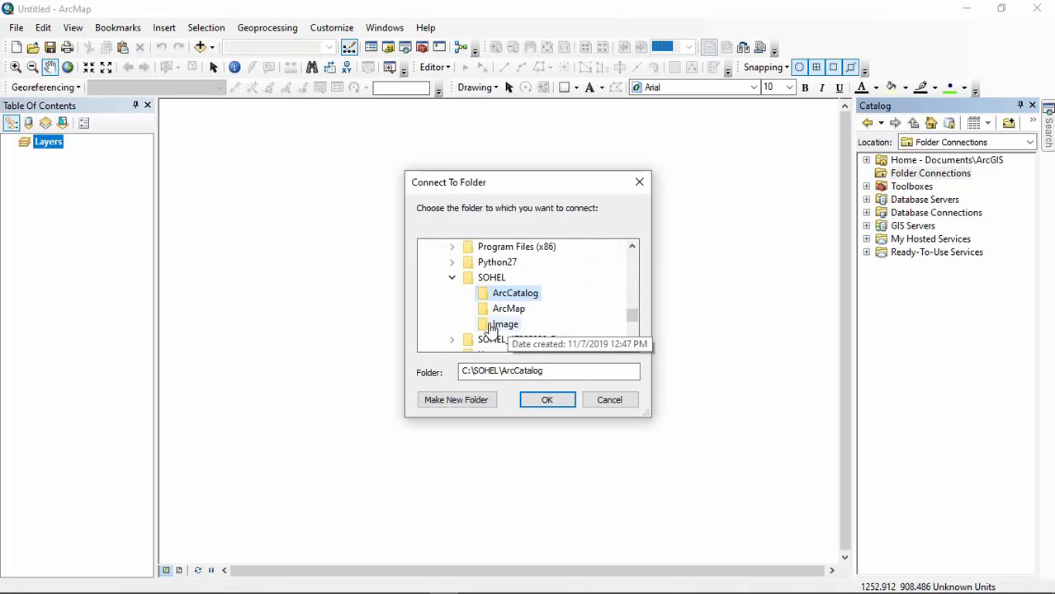
click(465, 280)
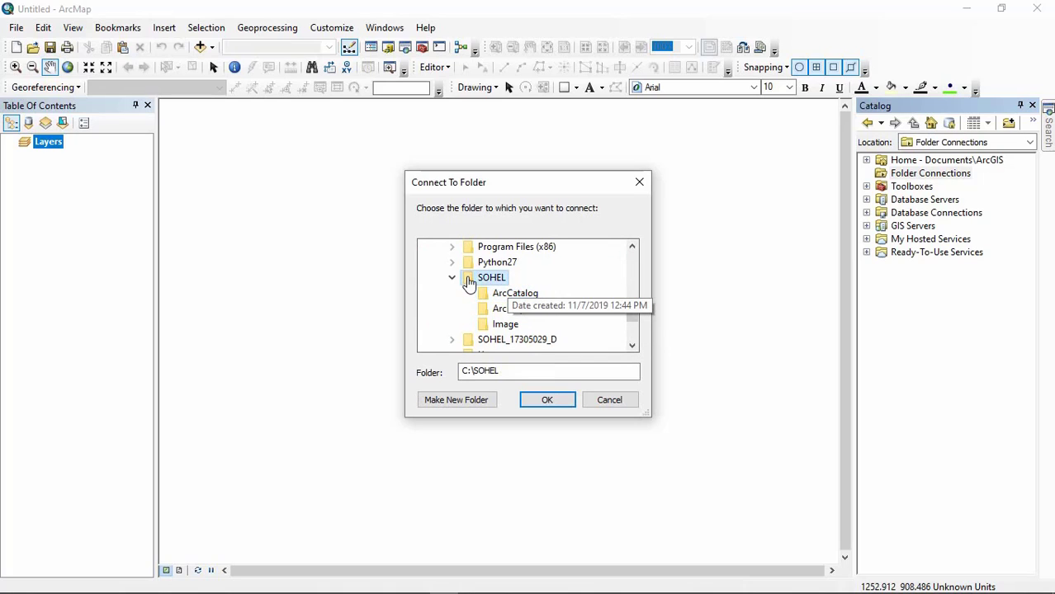
click(546, 401)
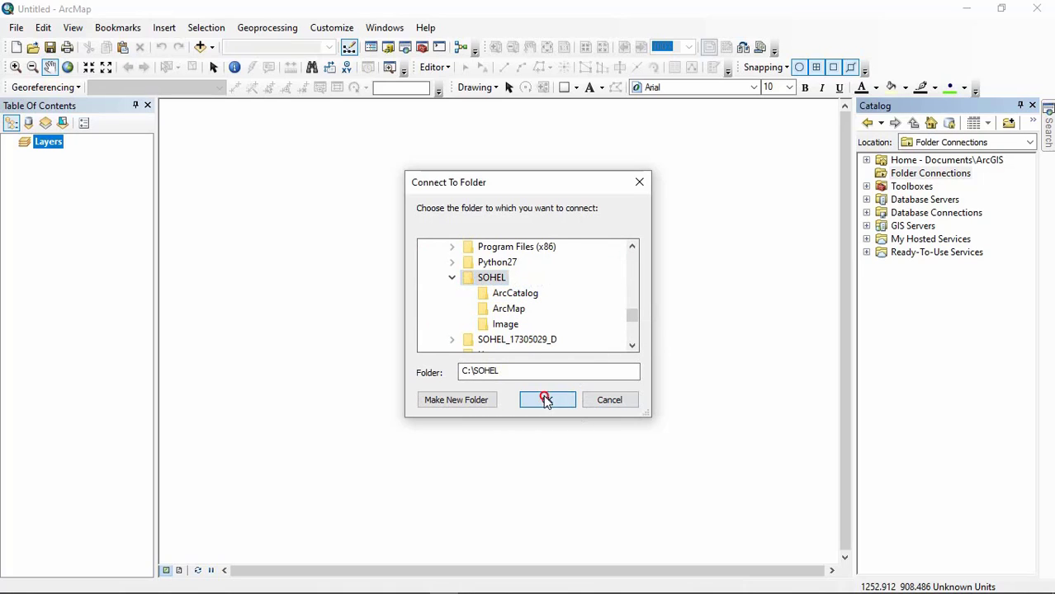
Step: Expand the connected folder's ArcCatalog subfolder and its Comilla_PBS_1.mdb geodatabase to show the feature datasets
click(881, 186)
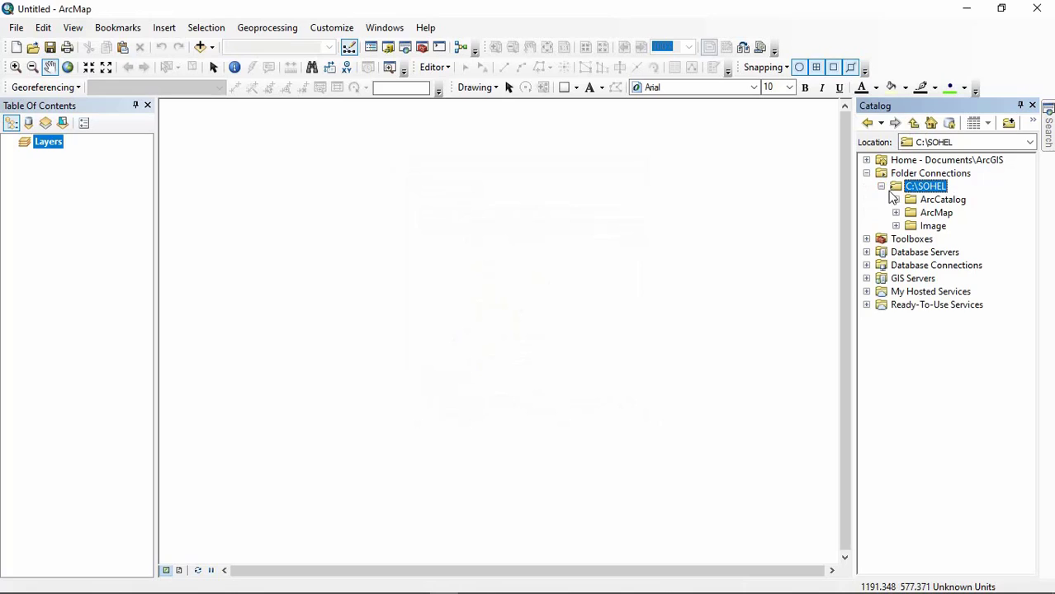
click(896, 200)
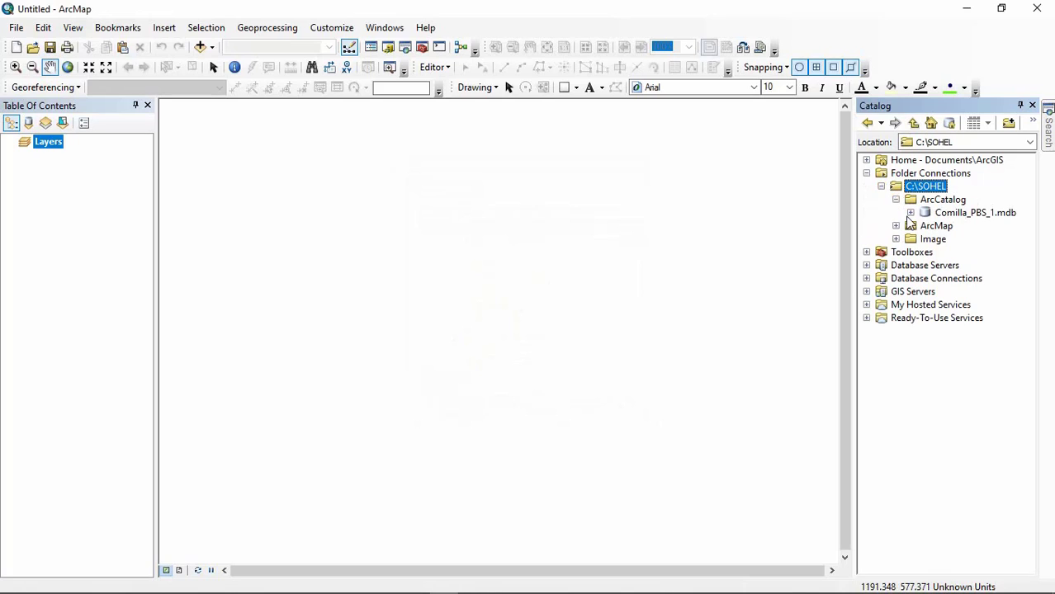
double_click(975, 212)
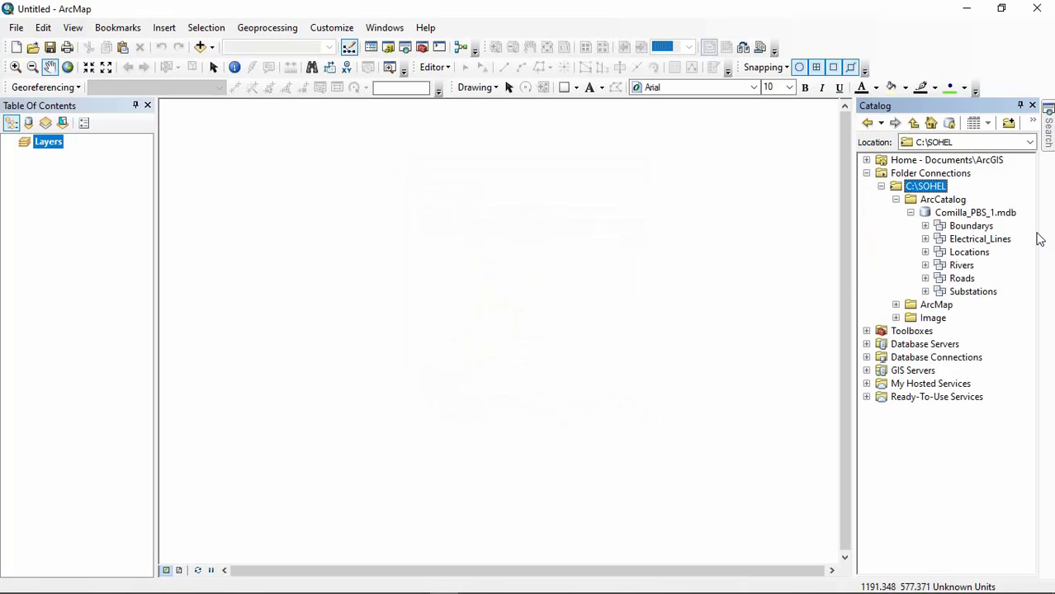
Step: Expand the Image folder in the Catalog and add Comilla PBS-1-1.jpg to the map
click(896, 317)
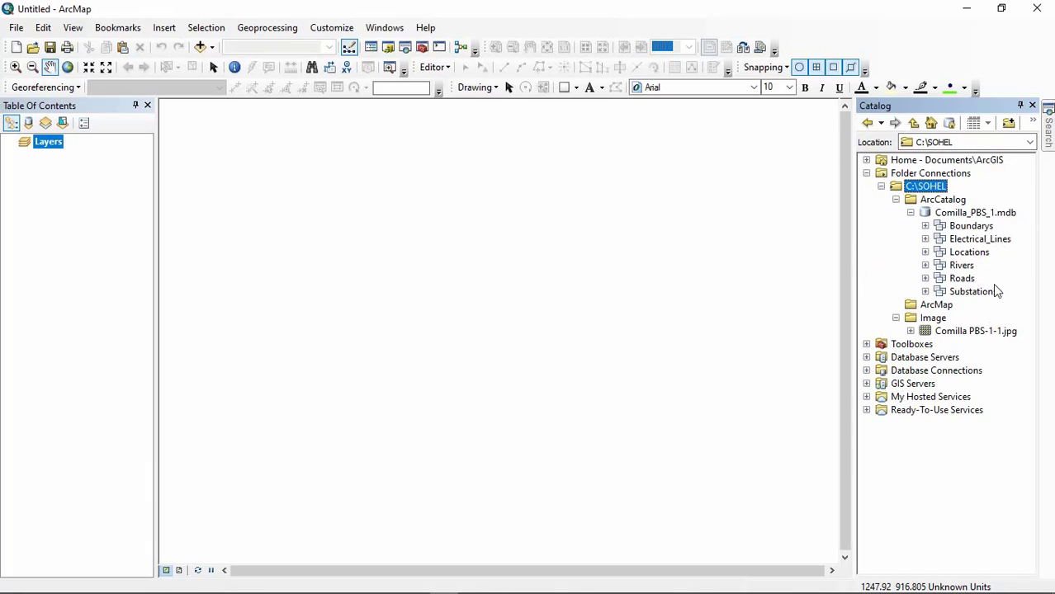
click(968, 331)
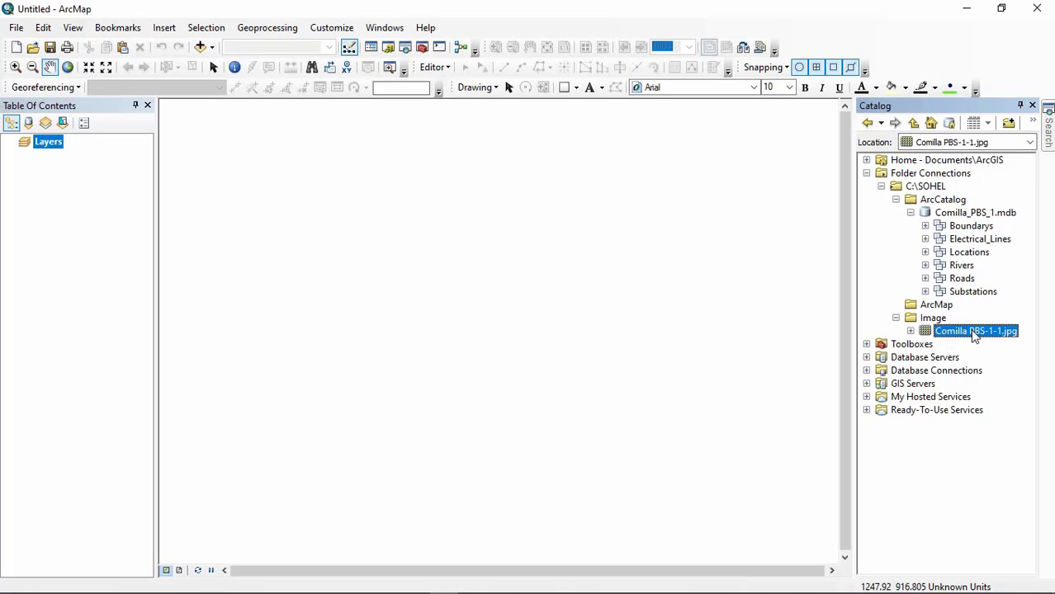
drag(969, 331, 476, 256)
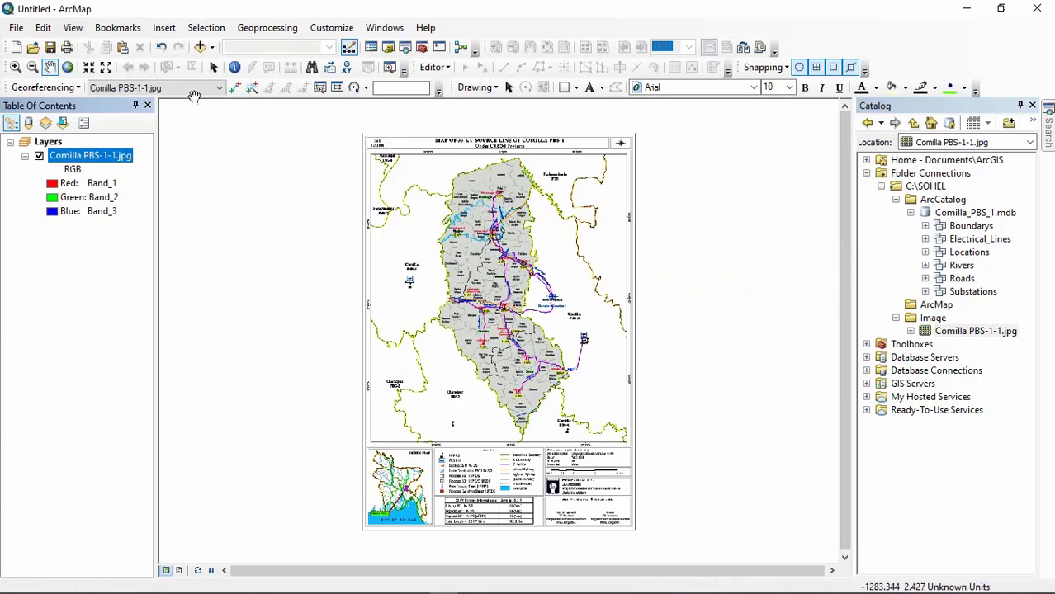
Step: Start saving the map document and browse to the ArcMap subfolder of the connected project folder on drive C:
click(20, 30)
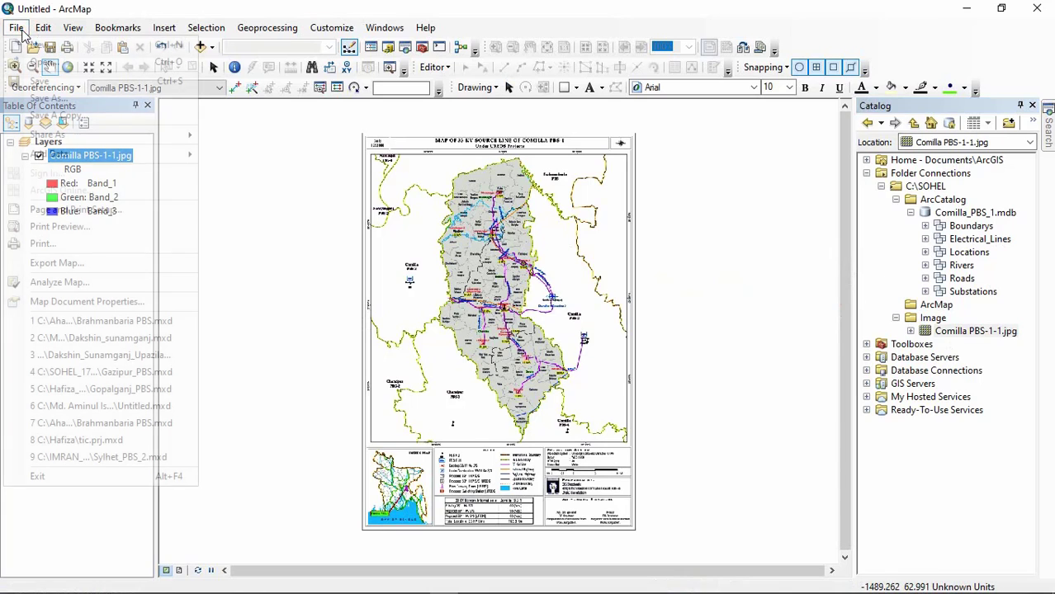
mouse_move(18, 33)
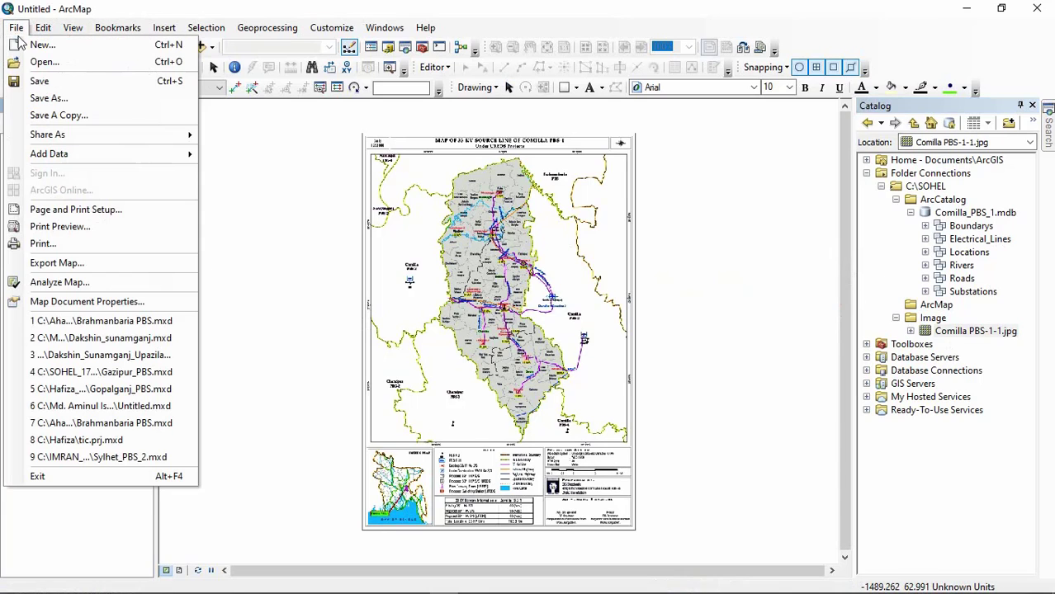
click(74, 82)
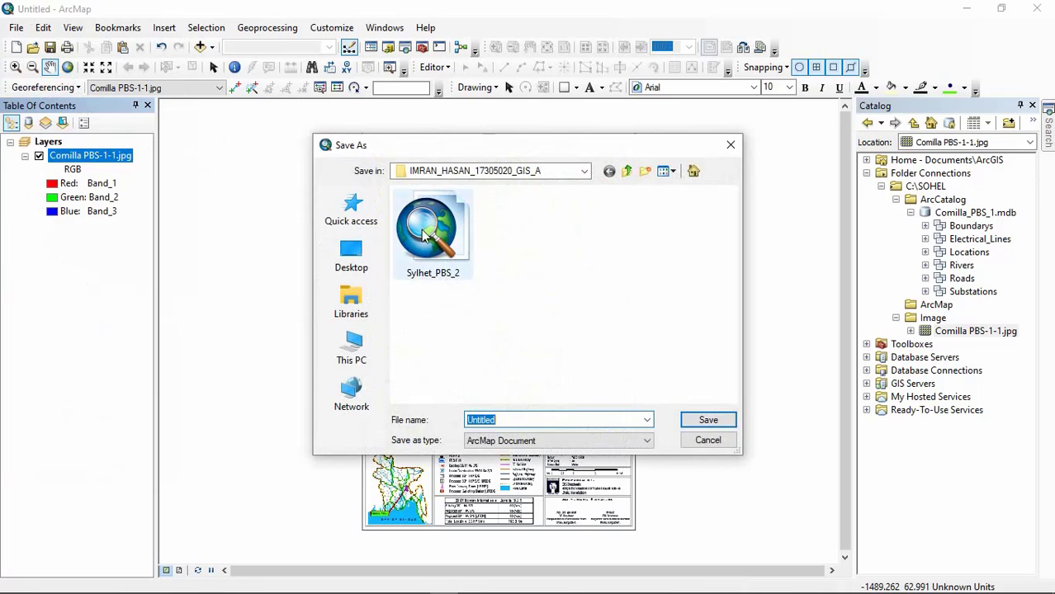
click(356, 352)
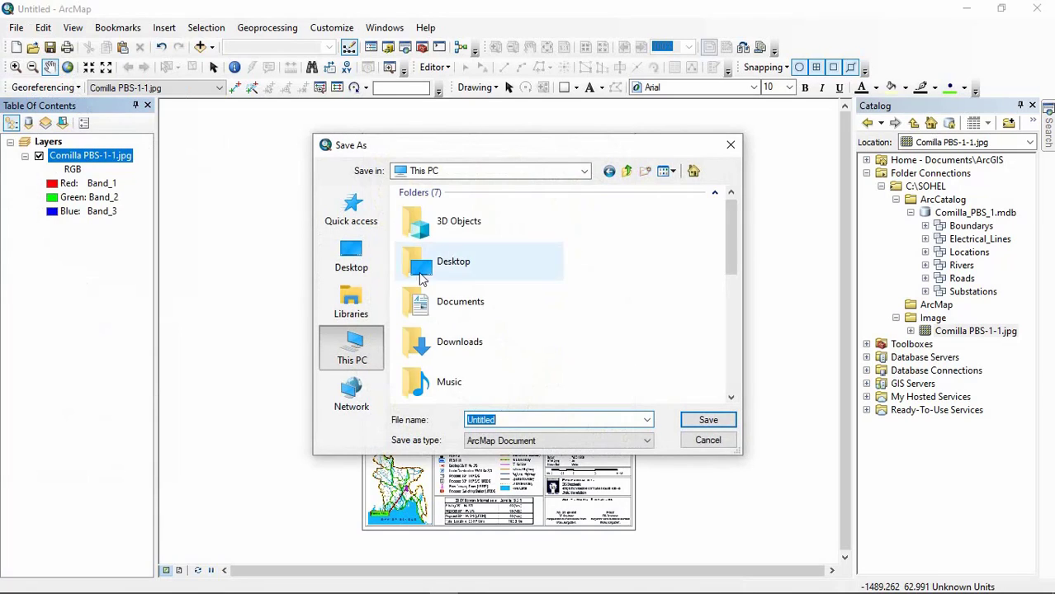
scroll(421, 279, down, 3)
double_click(446, 284)
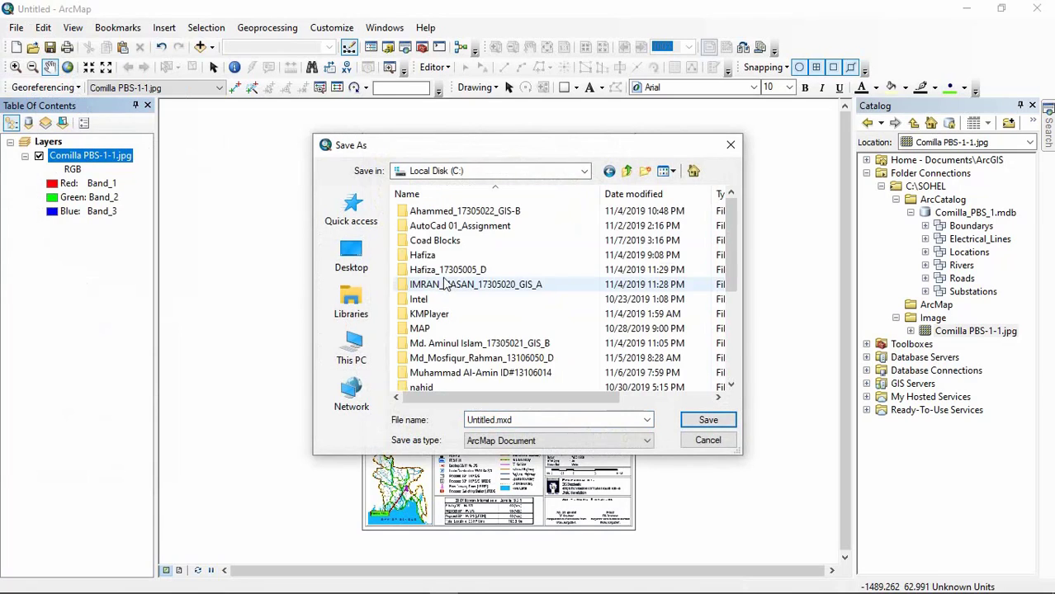
scroll(445, 284, down, 4)
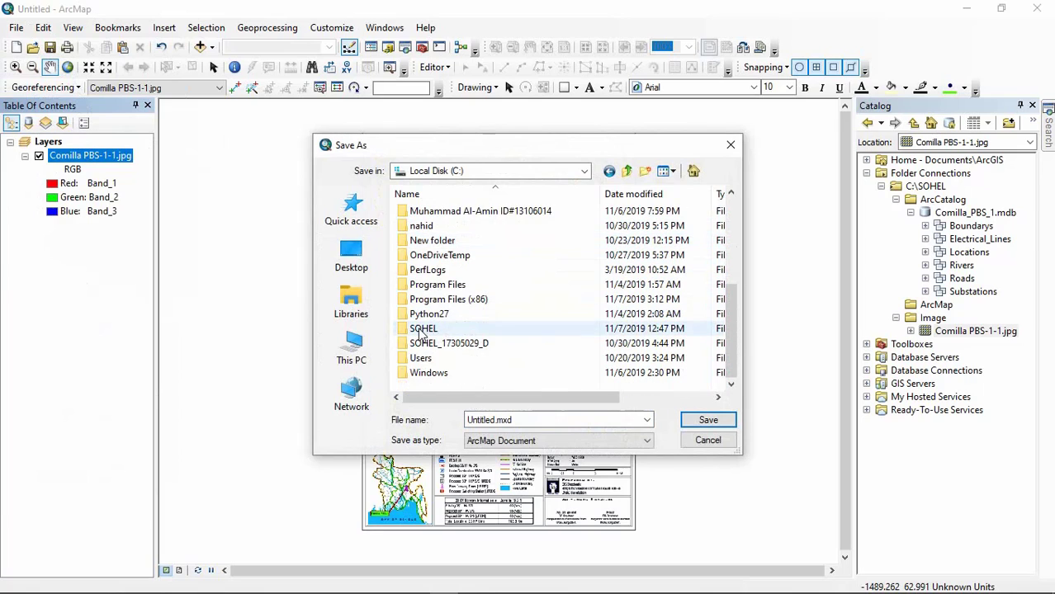
double_click(422, 330)
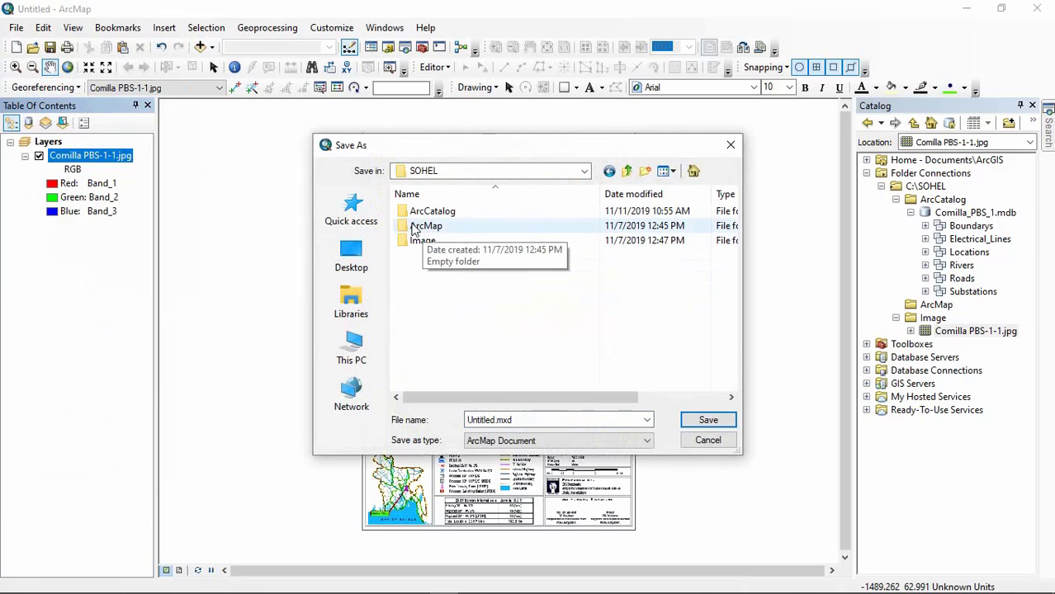
double_click(444, 232)
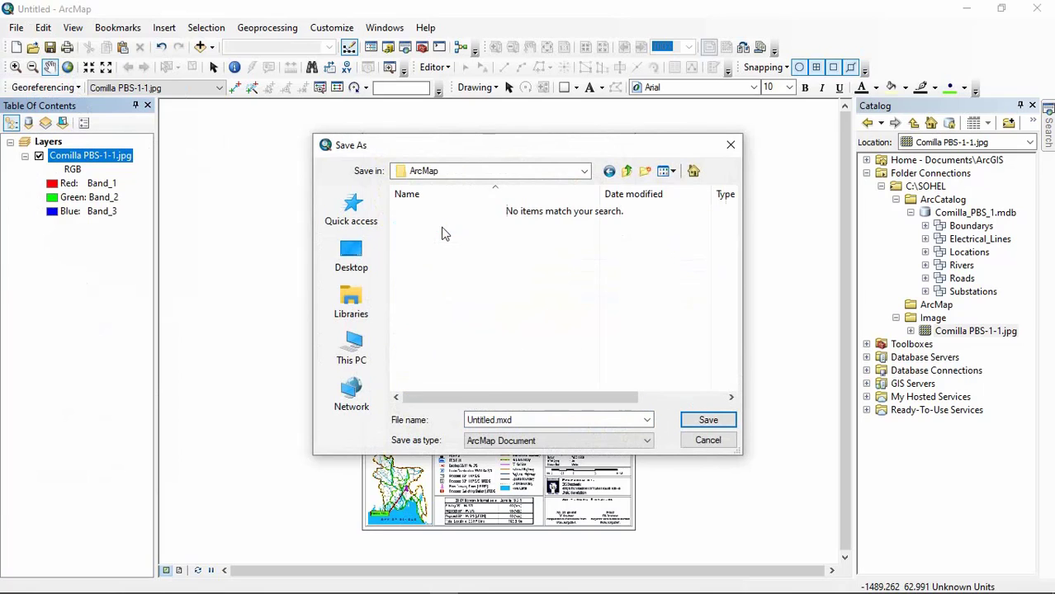
Step: Save the map document as Comilla PBS-1.mxd and expand the ArcMap folder in the Catalog
double_click(493, 421)
drag(492, 421, 437, 421)
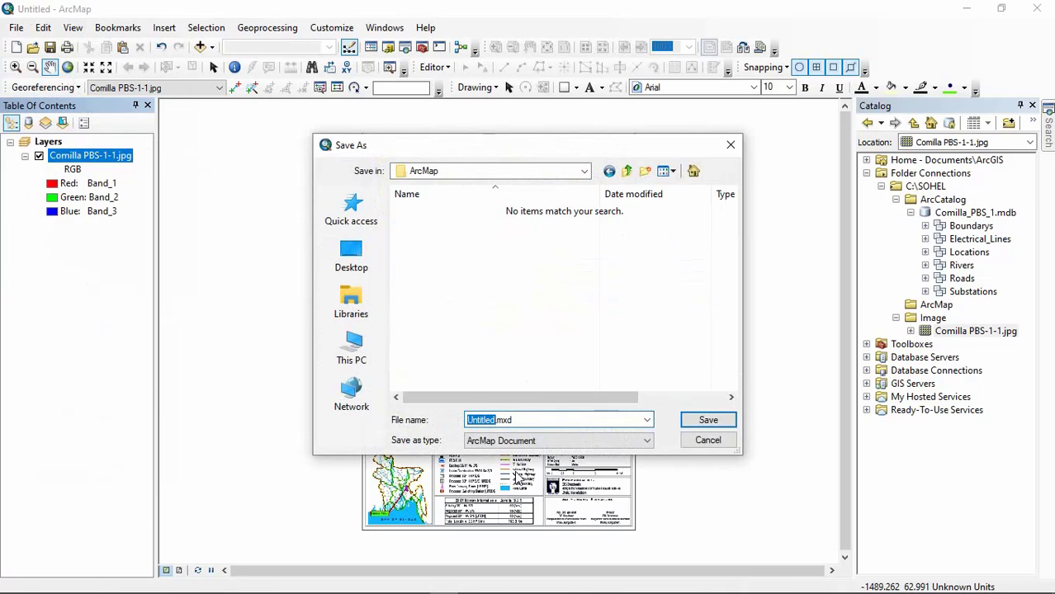
text(Comilla Pbs)
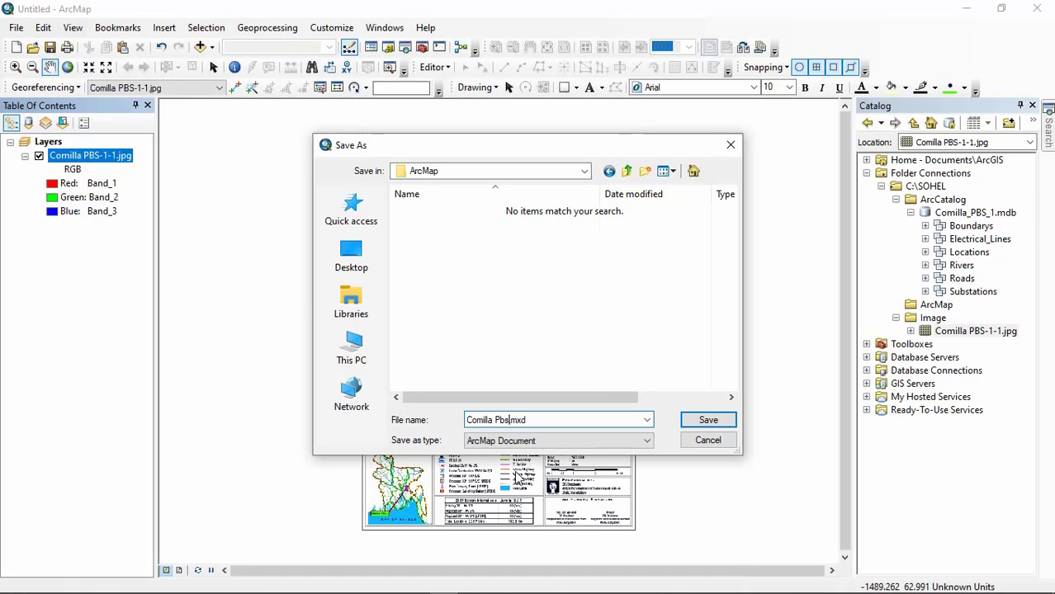
key(BackSpace)
key(BackSpace)
text(1)
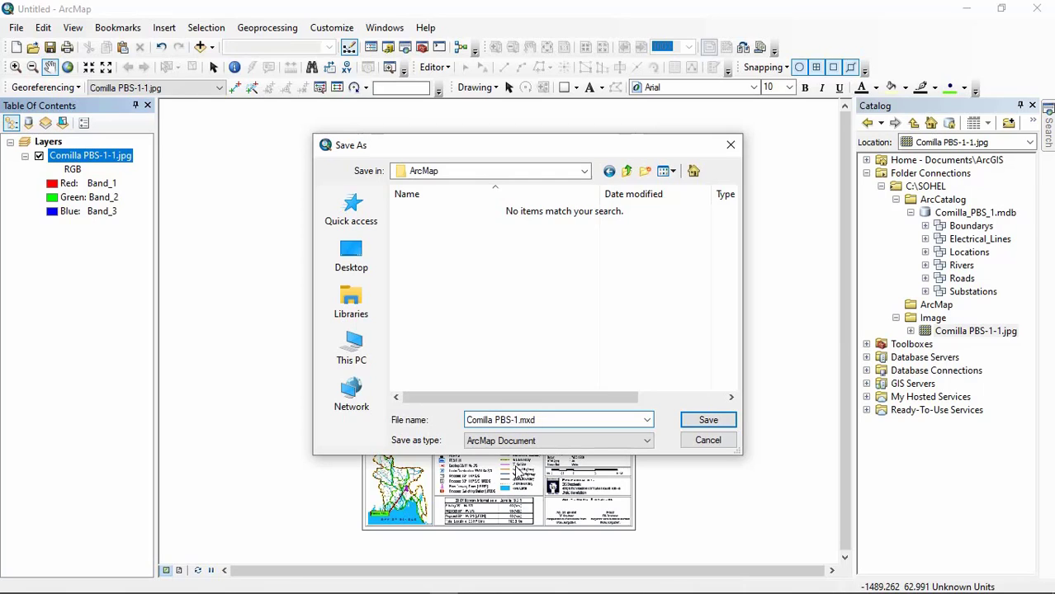
click(707, 423)
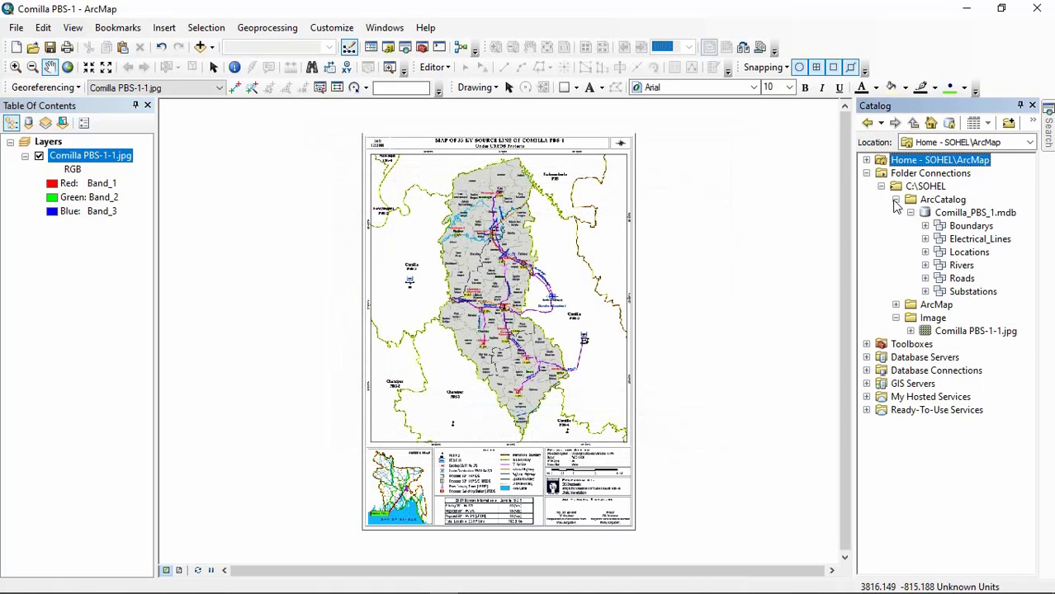
click(897, 305)
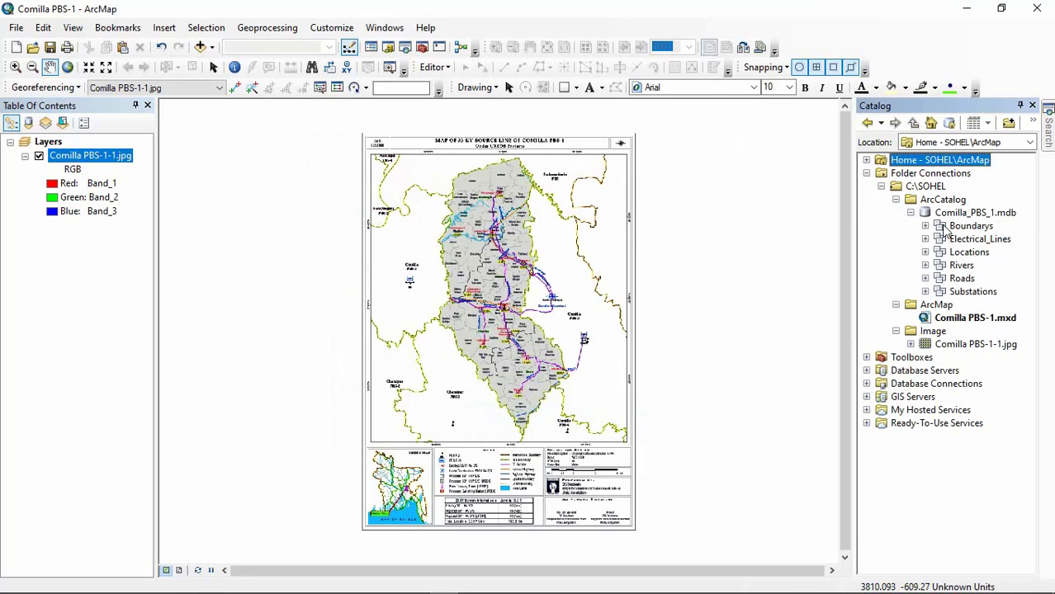
Step: Add the Boundarys, Electrical_Lines, Locations, Rivers, Roads and Substations datasets from Comilla_PBS_1.mdb to the map above the scanned image
drag(949, 228, 88, 143)
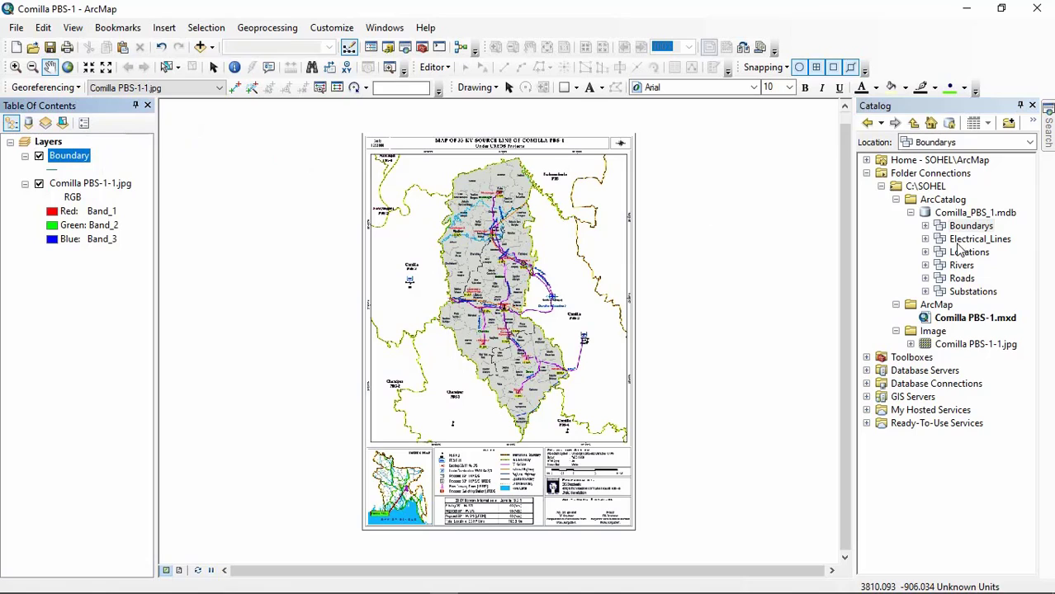
drag(959, 239, 97, 169)
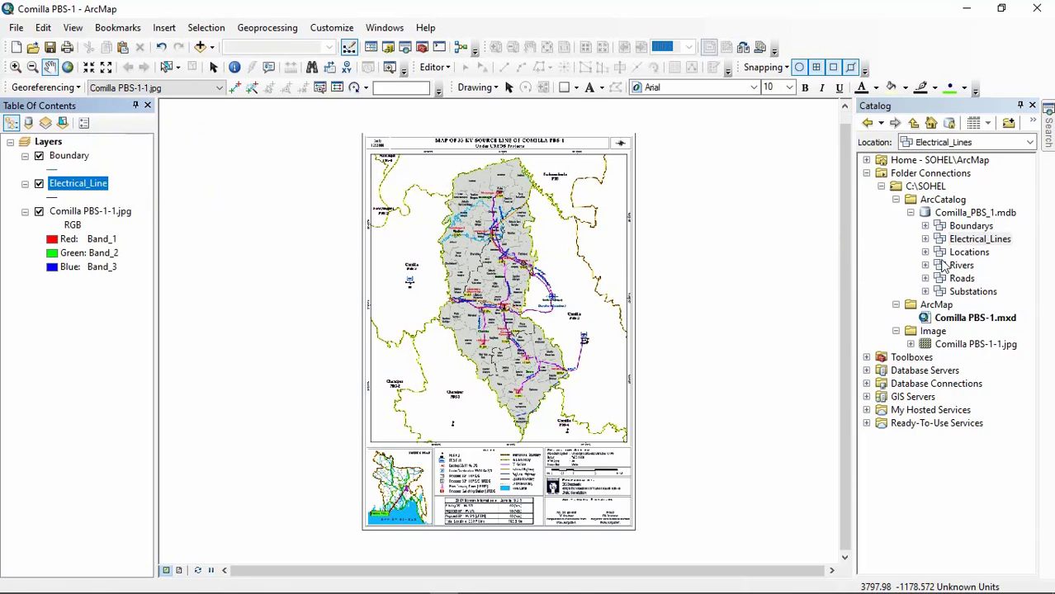
drag(958, 253, 92, 208)
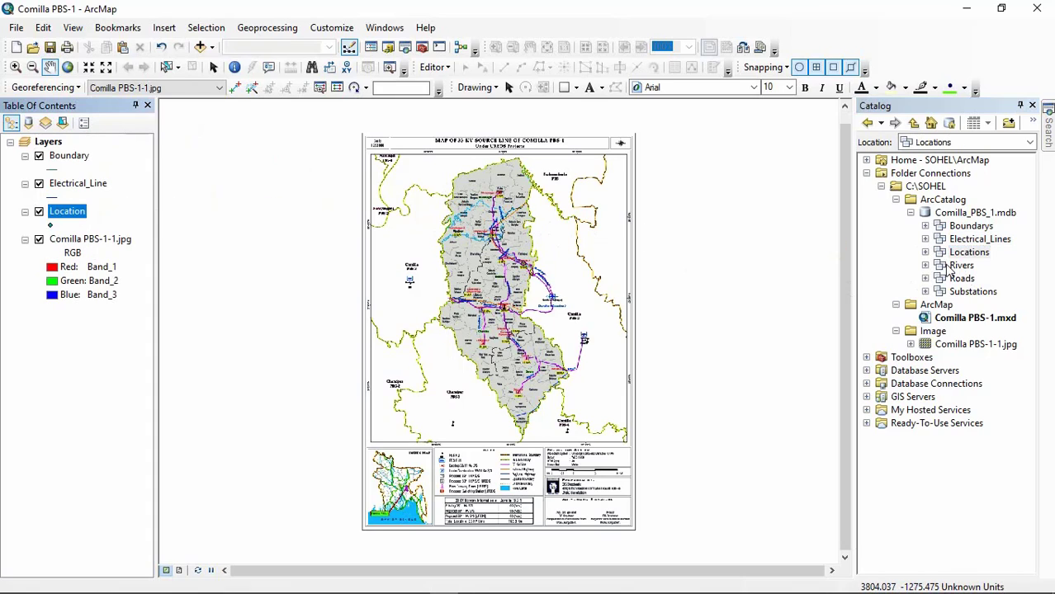
drag(957, 265, 117, 233)
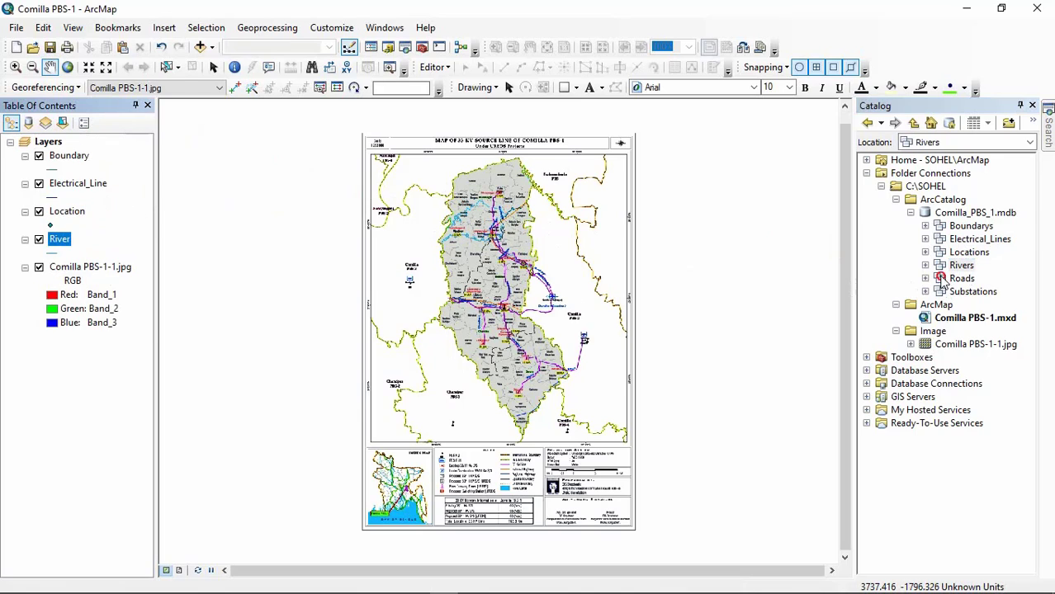
drag(941, 281, 56, 239)
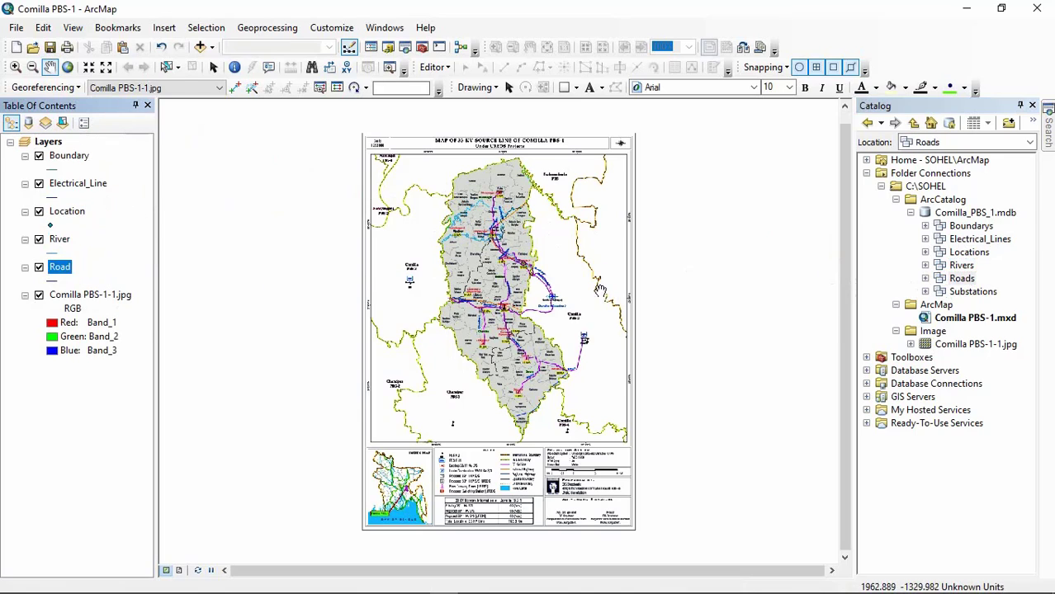
drag(962, 291, 4, 273)
click(119, 435)
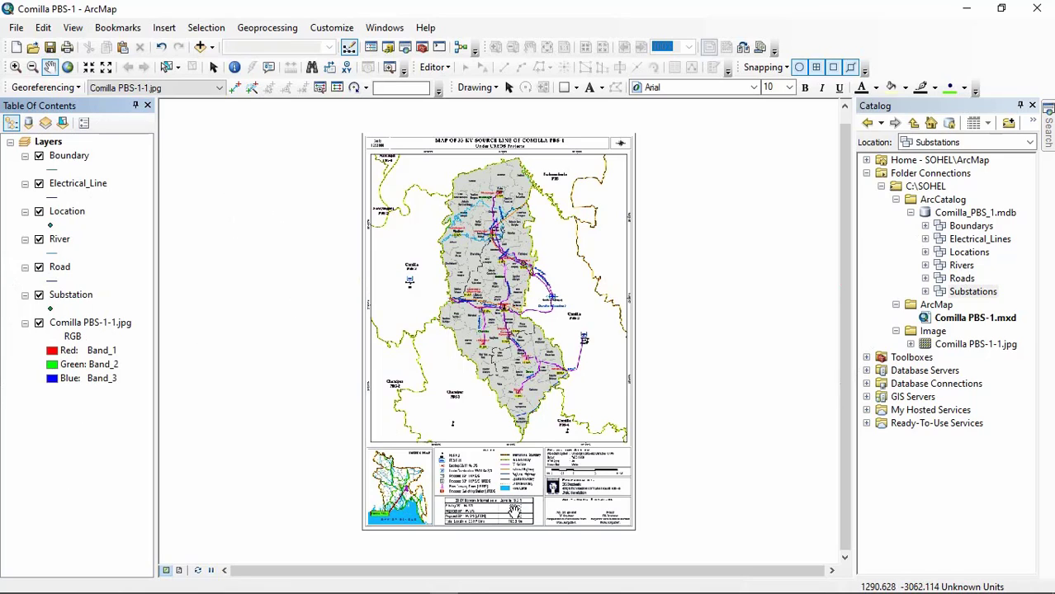
click(608, 359)
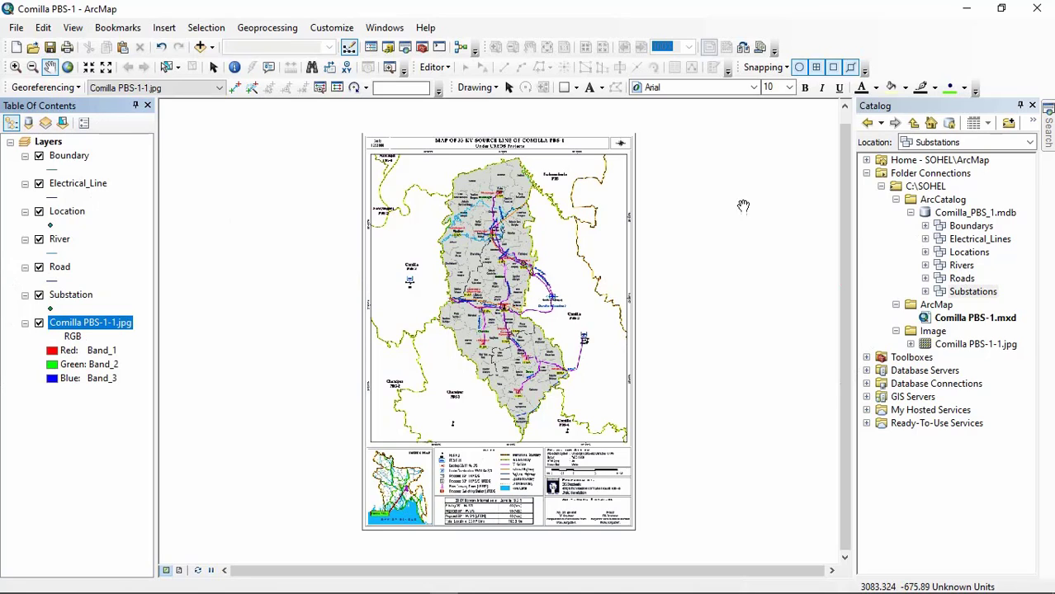
Step: Examine the point and line symbols in the INDEX legend of the scanned map
click(508, 87)
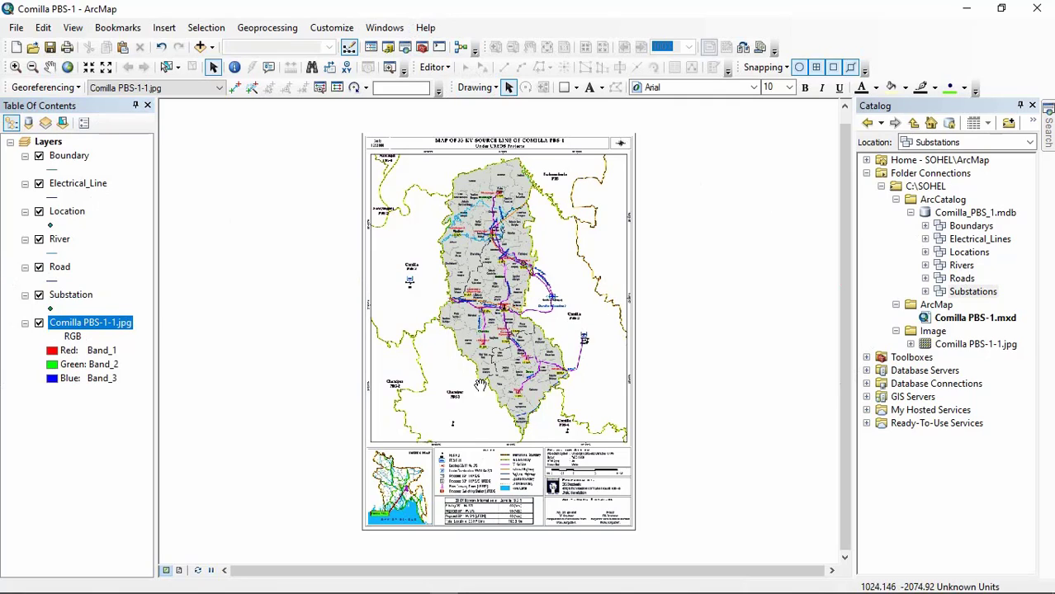
drag(454, 399, 489, 175)
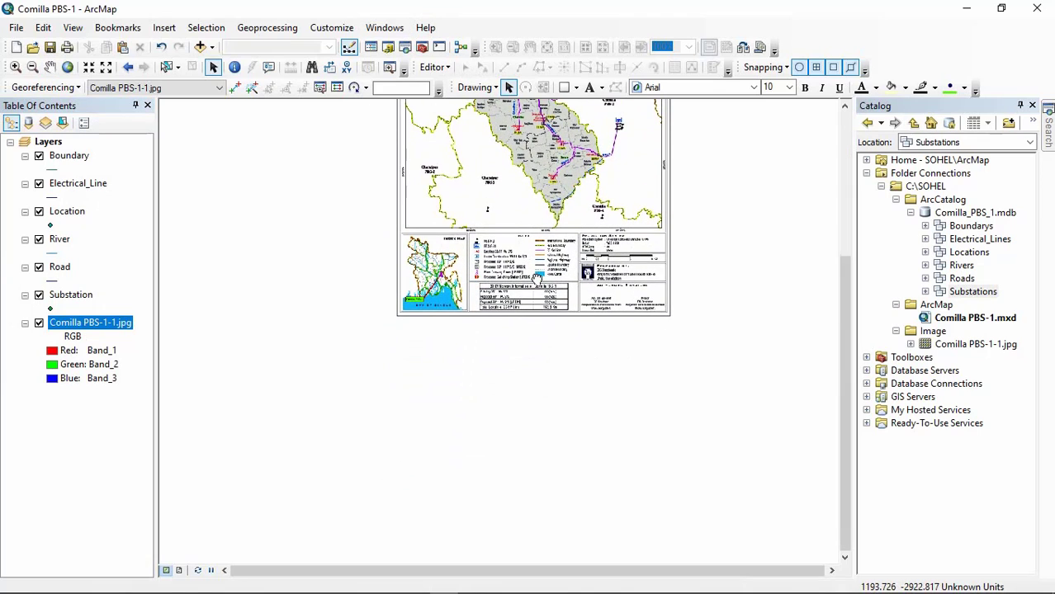
drag(535, 272, 520, 179)
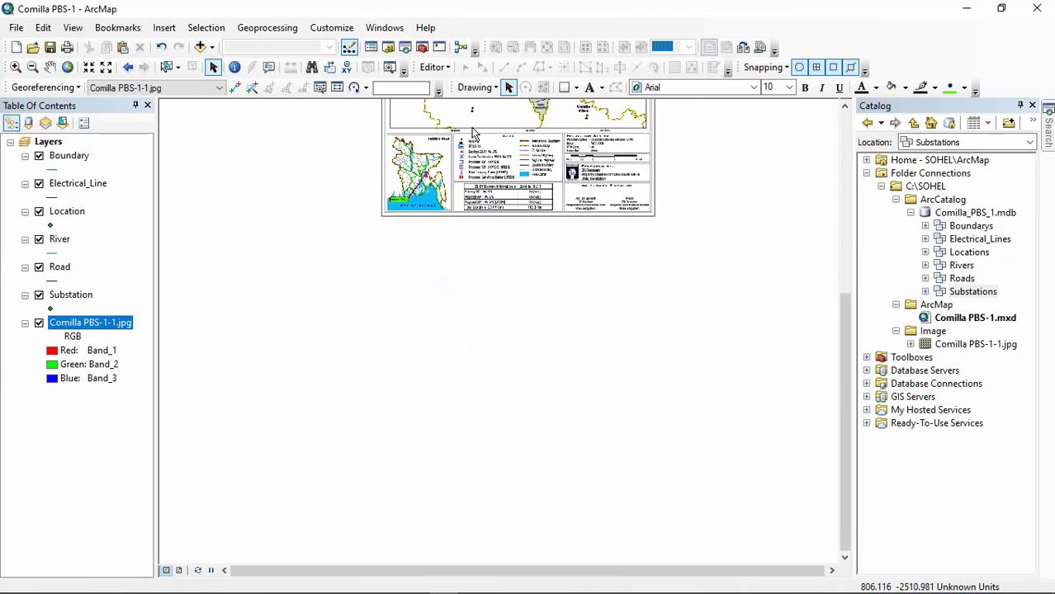
scroll(473, 132, down, 3)
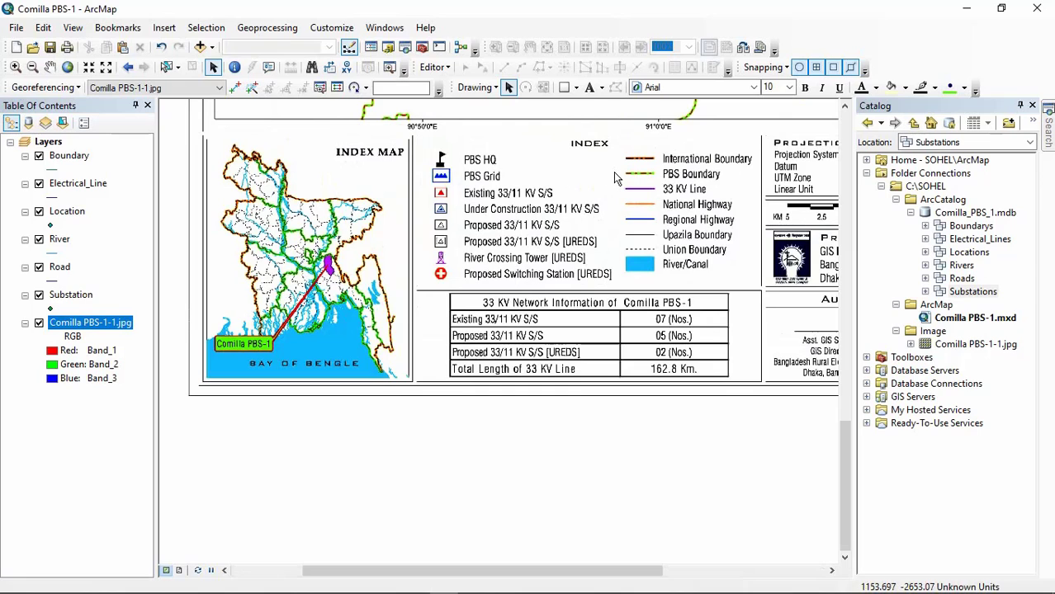
scroll(613, 173, down, 1)
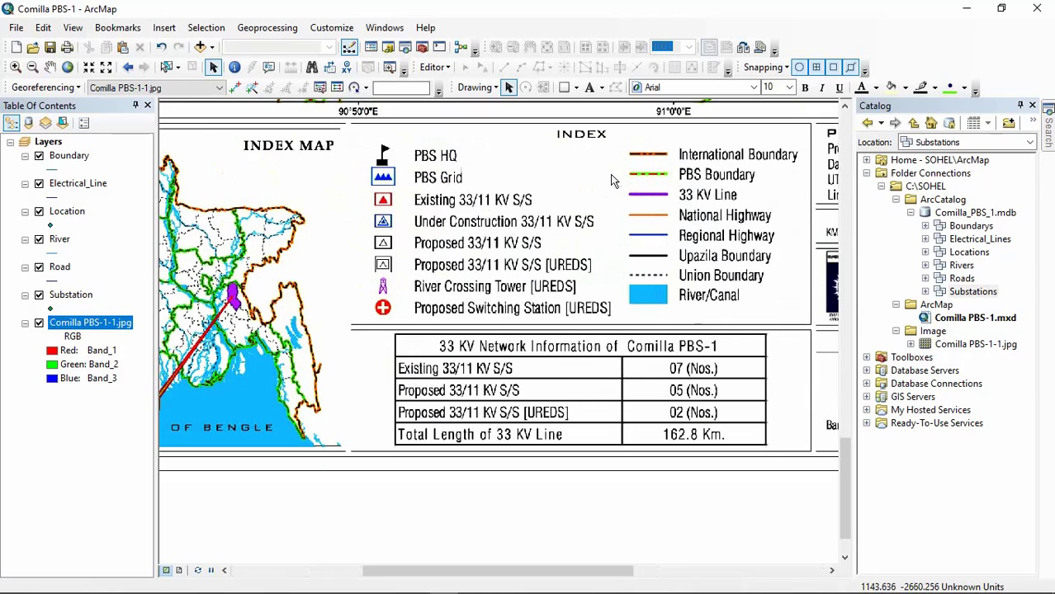
scroll(404, 175, down, 2)
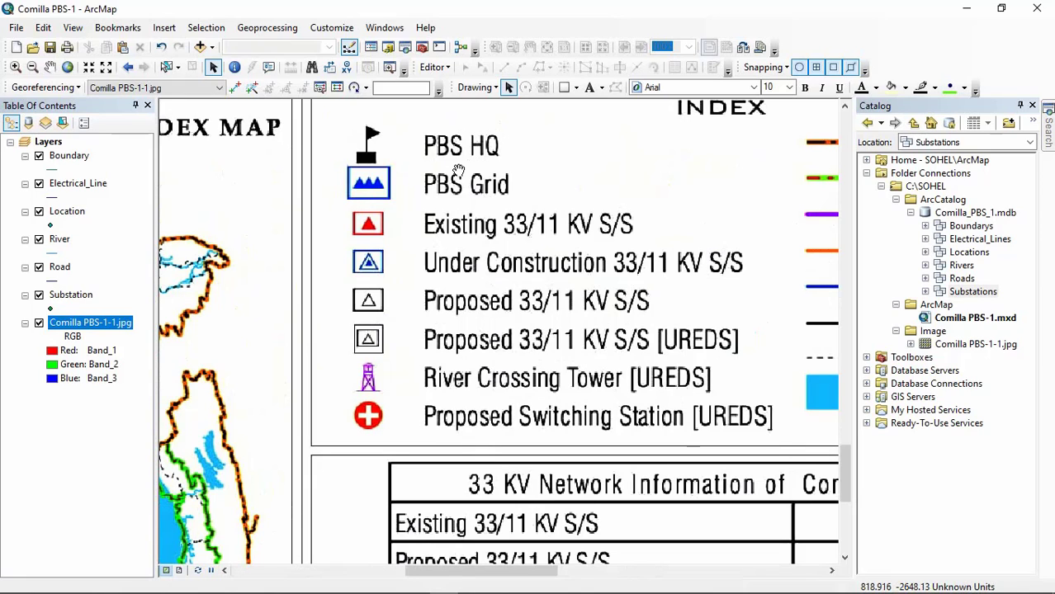
drag(407, 172, 421, 203)
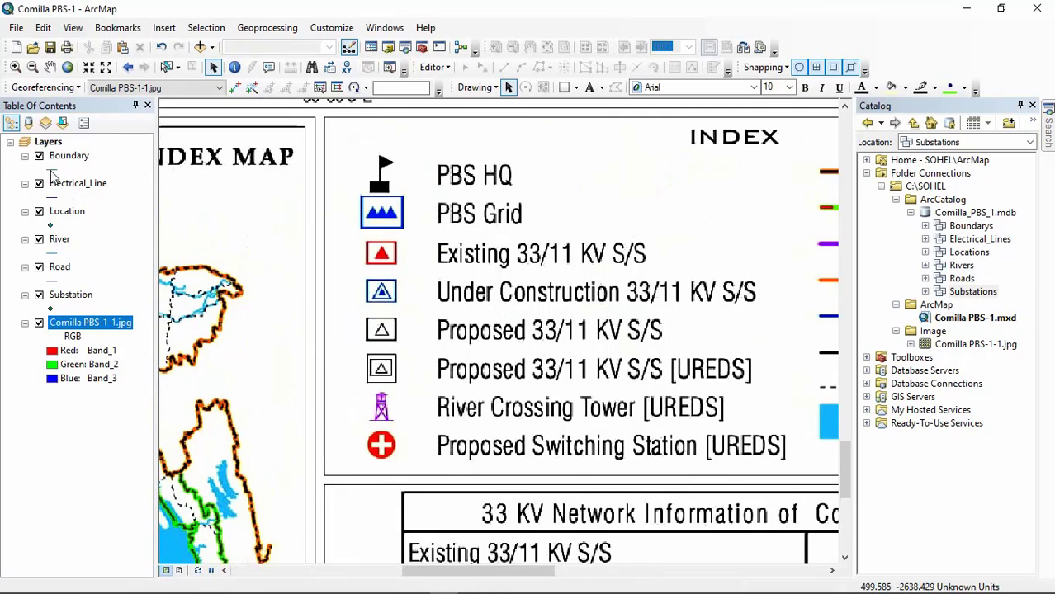
drag(654, 331, 397, 280)
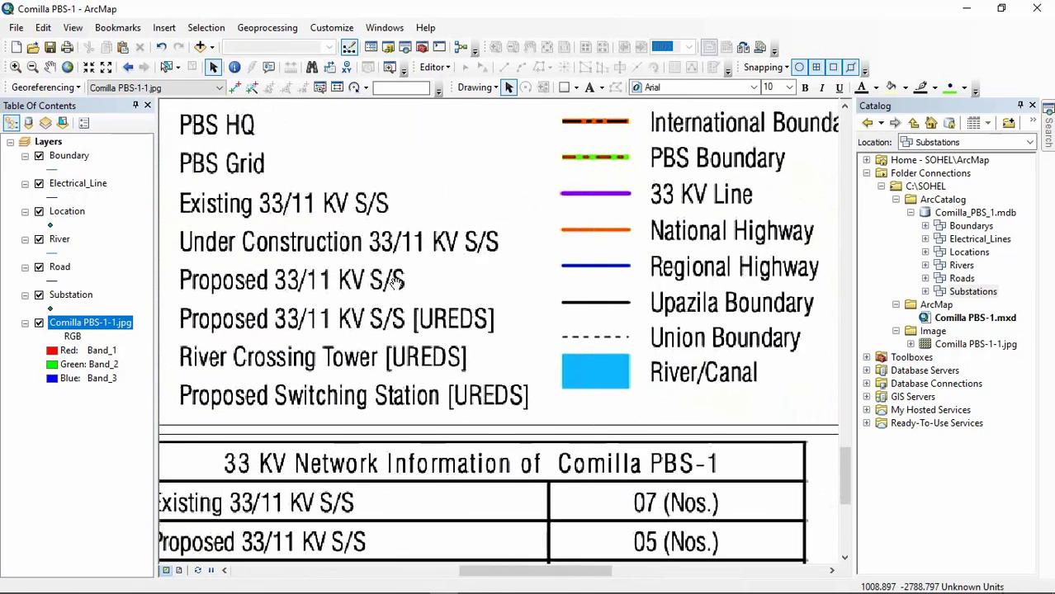
drag(638, 291, 556, 312)
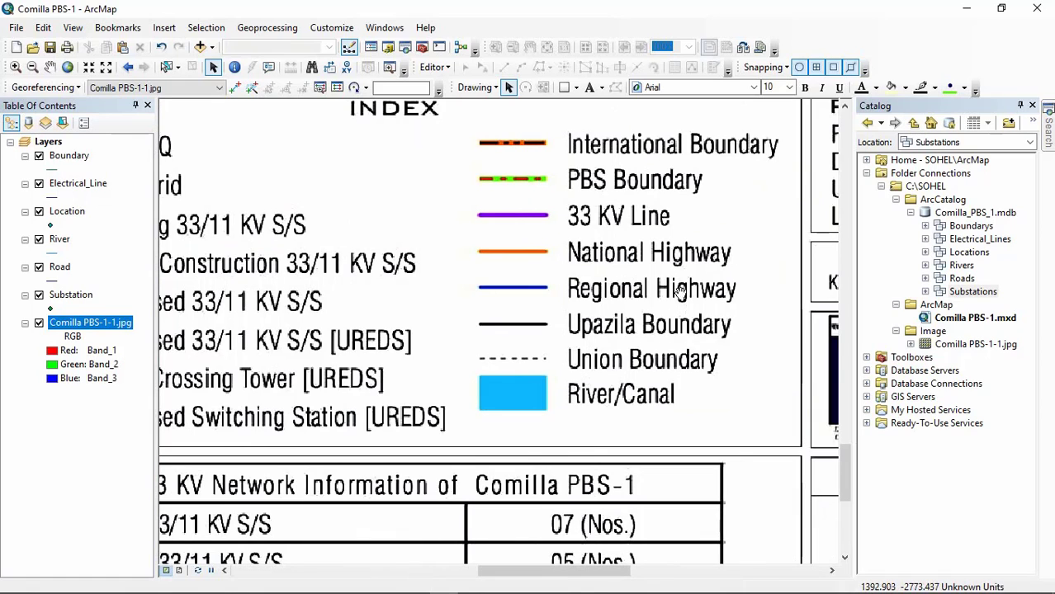
drag(678, 291, 664, 353)
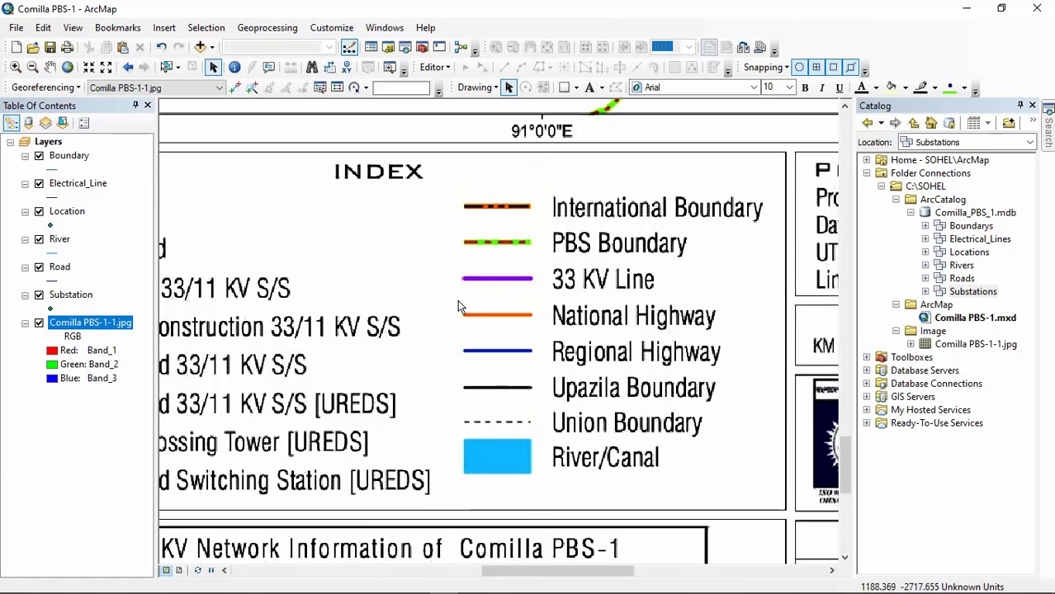
drag(350, 238, 523, 225)
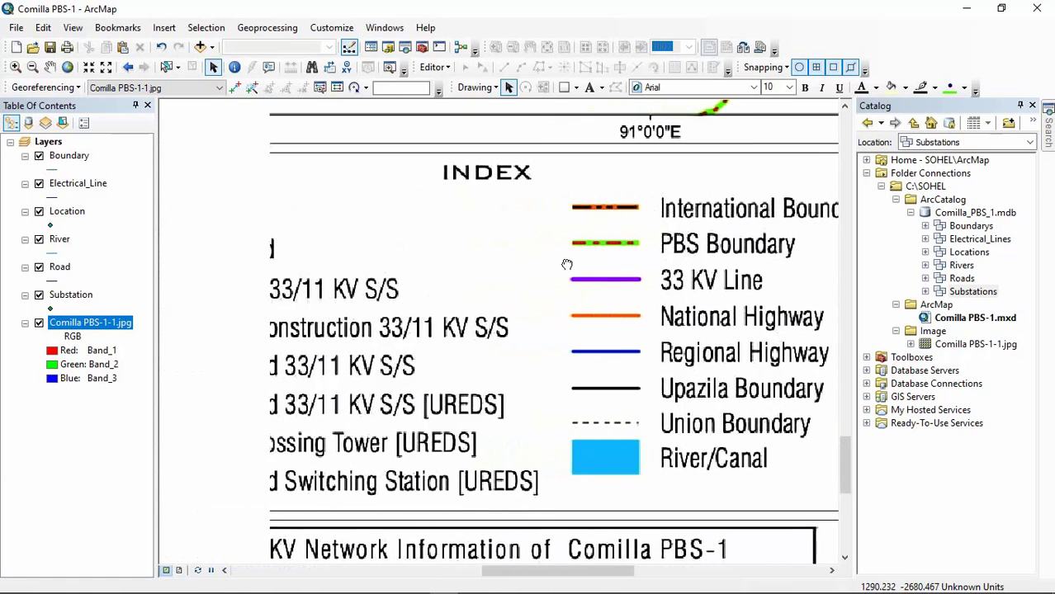
Step: Close the Catalog window to give the map's INDEX legend more room
click(1031, 105)
click(386, 28)
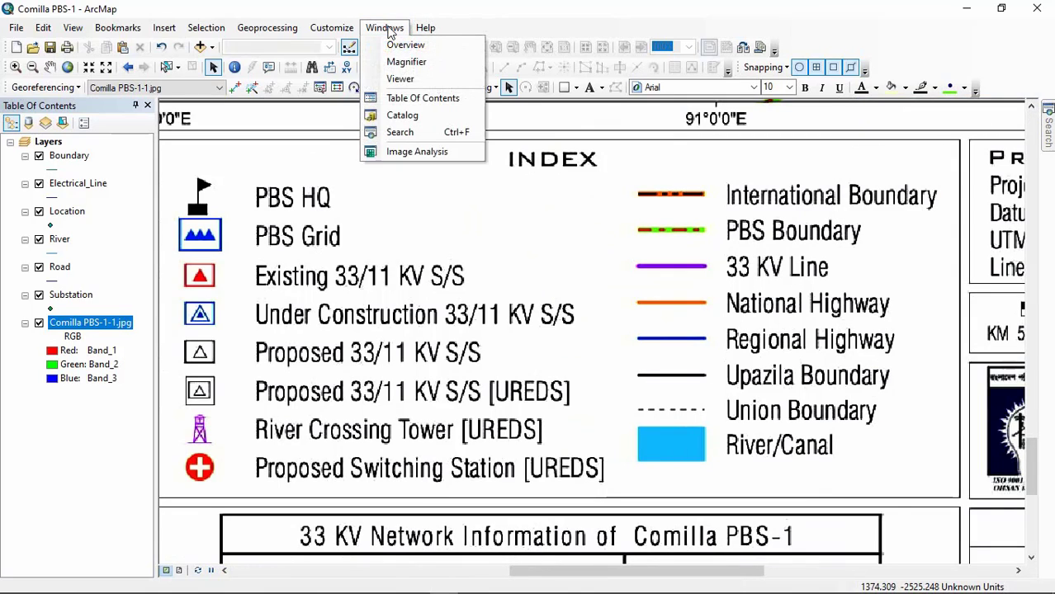
click(403, 115)
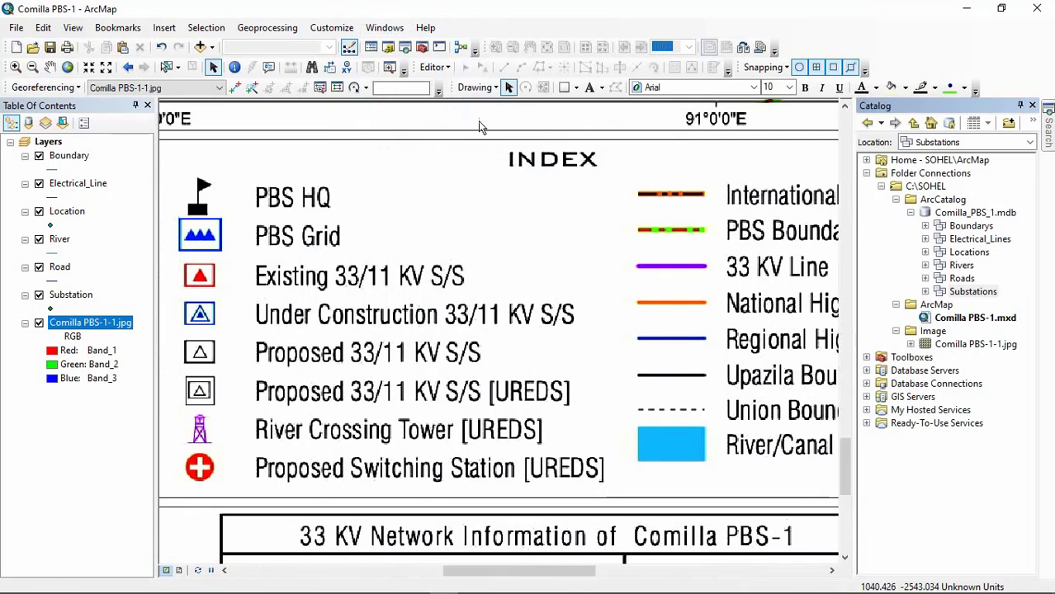
click(1032, 106)
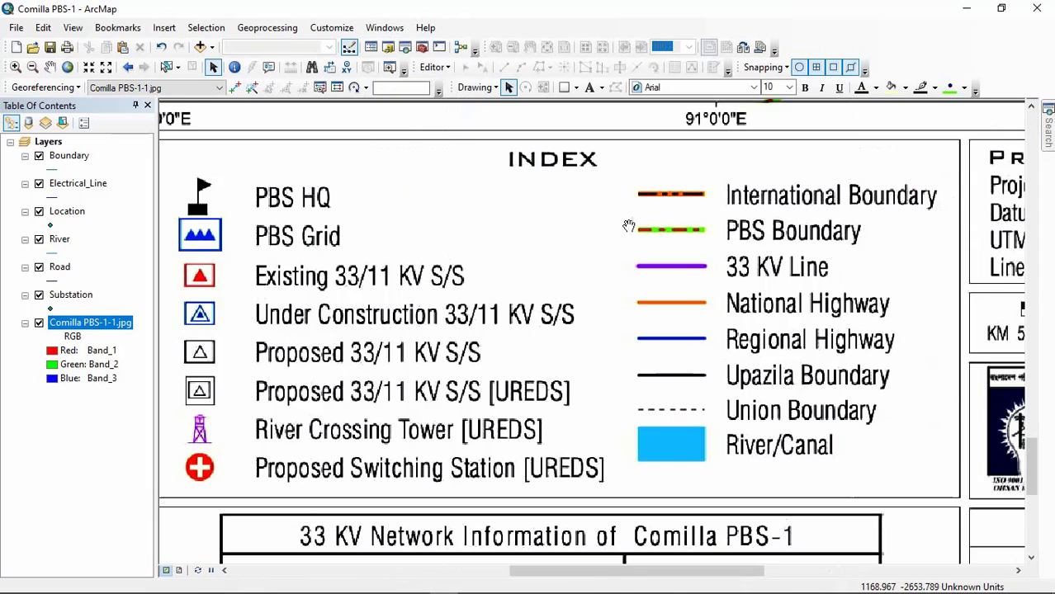
drag(630, 226, 687, 196)
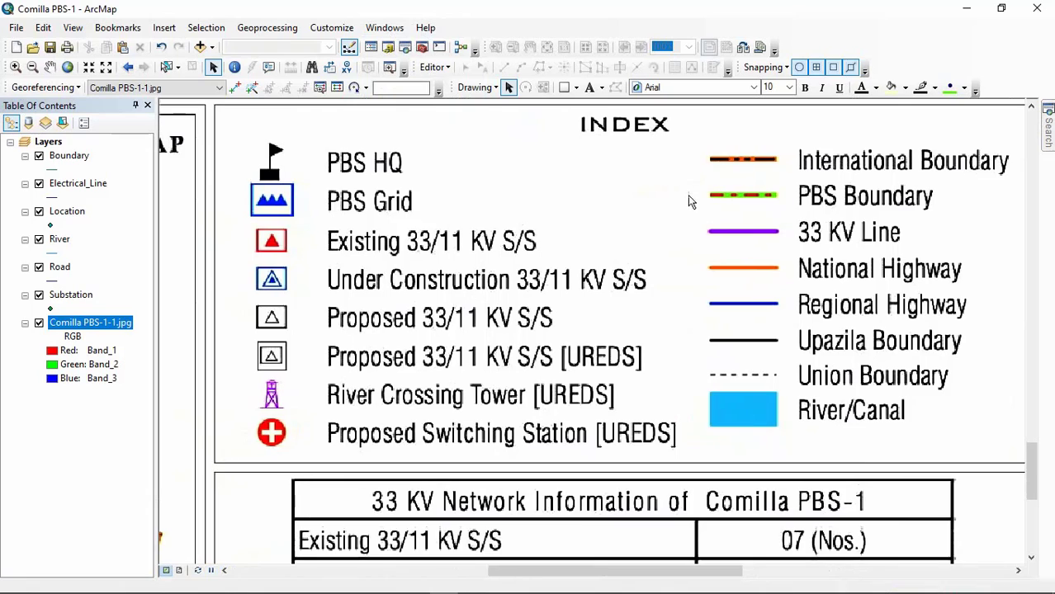
Step: Open the Boundary layer's line symbol for editing and choose the ESRI style Boundary, State
click(49, 170)
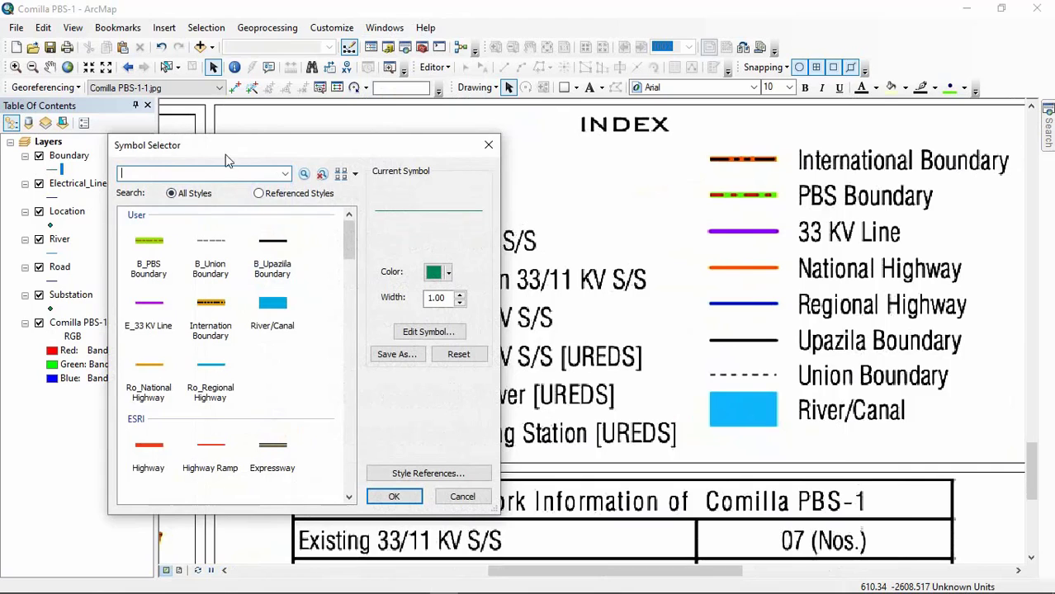
drag(248, 146, 303, 173)
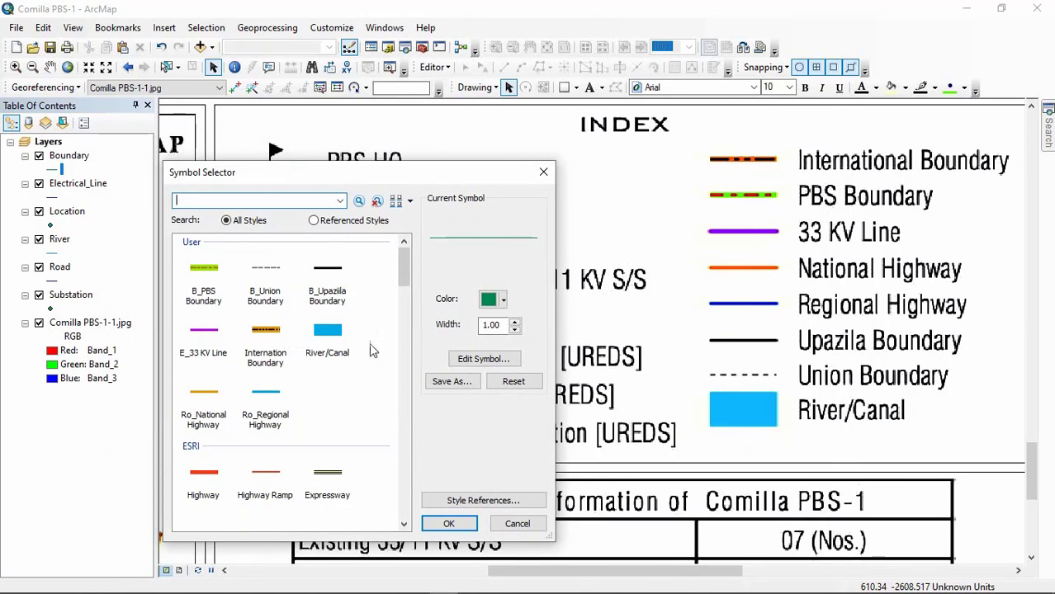
scroll(371, 351, down, 3)
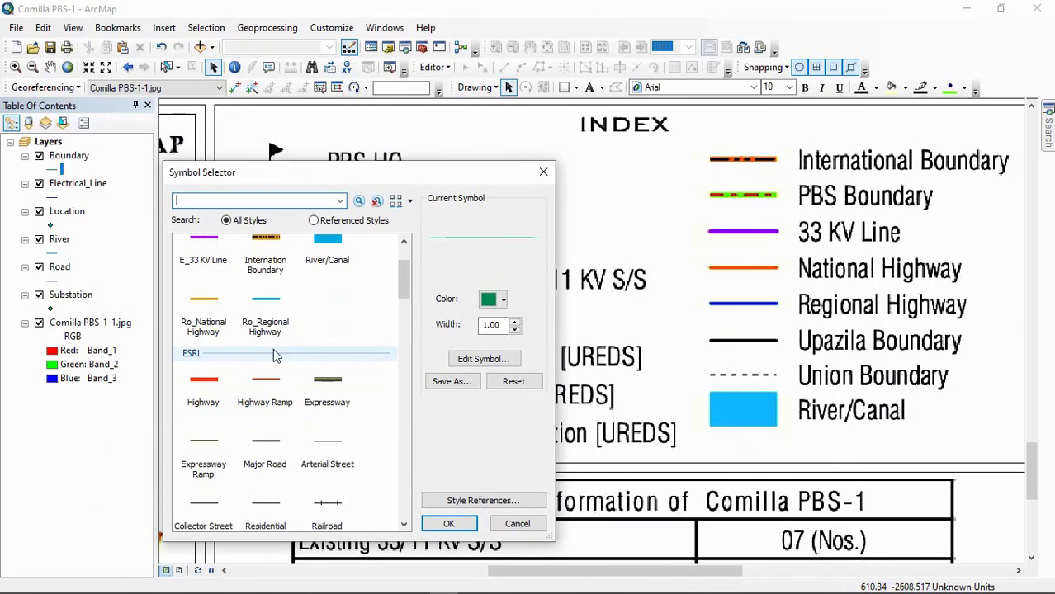
scroll(351, 430, down, 1)
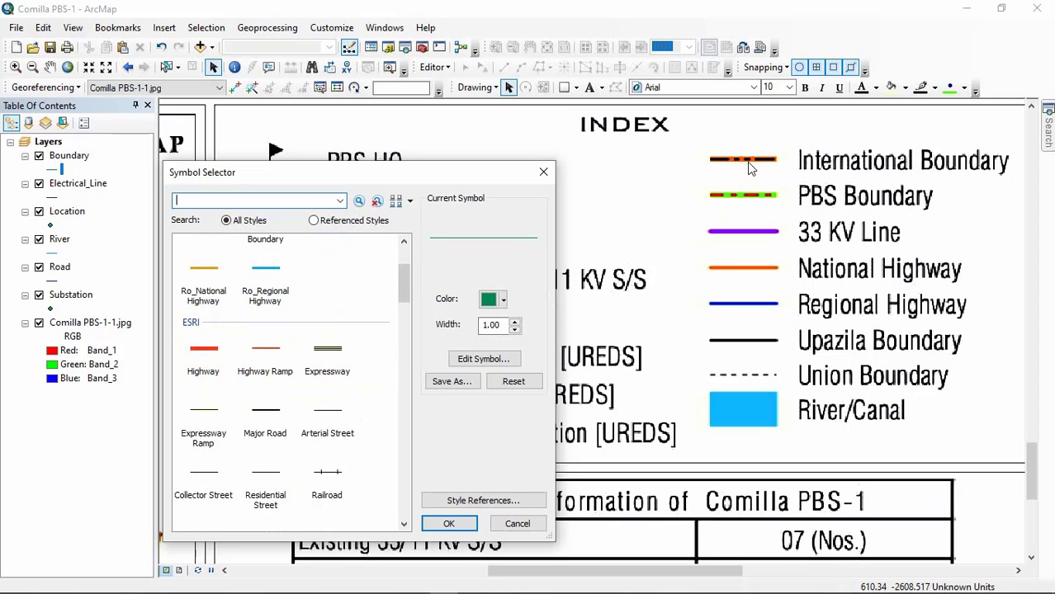
scroll(229, 421, down, 3)
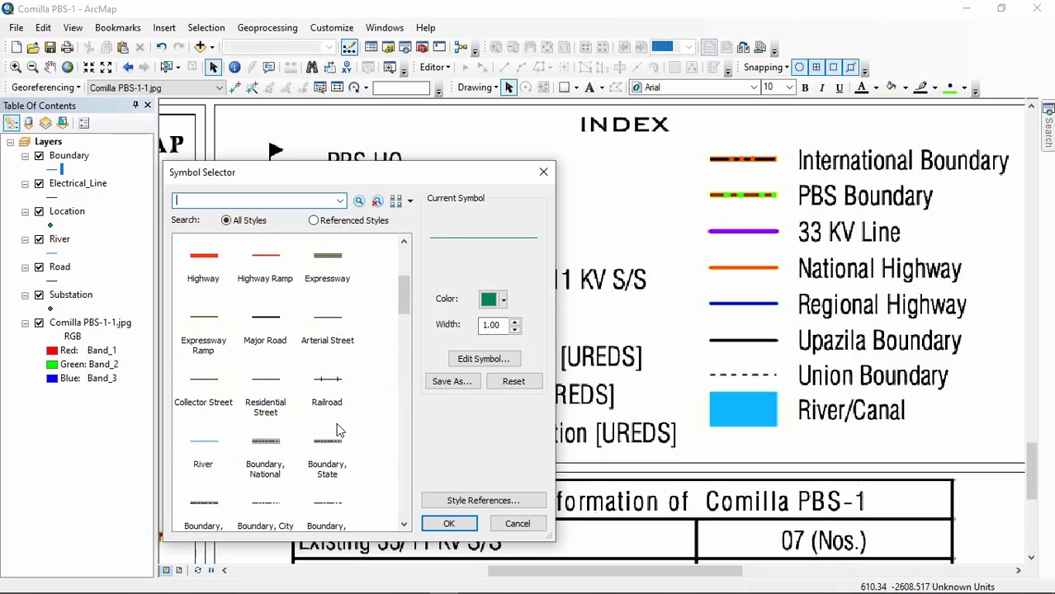
click(327, 444)
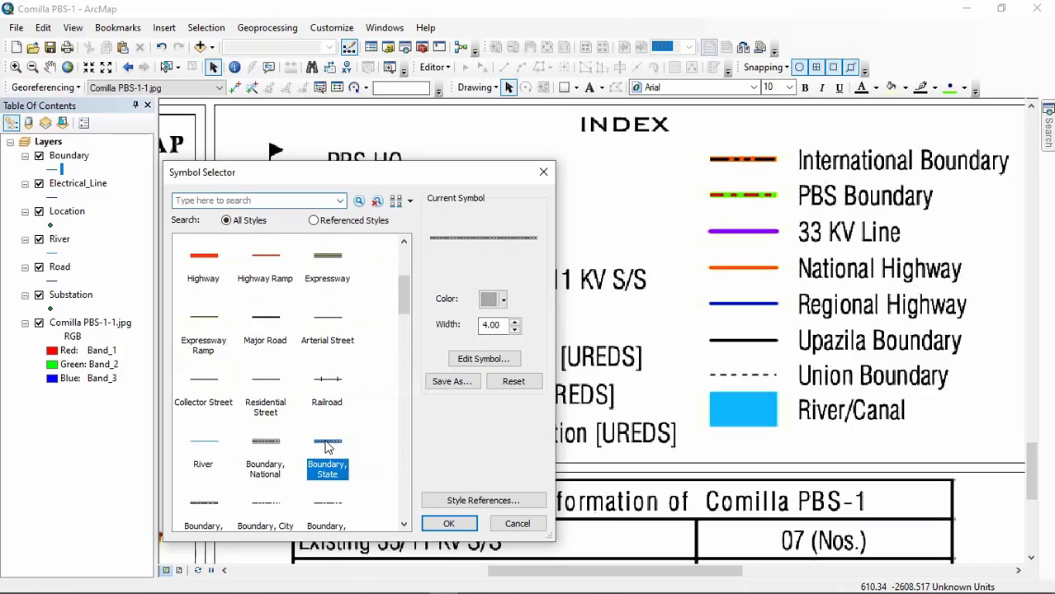
Step: Color the Boundary layer's line symbol orange and set its width to 9
drag(513, 322, 514, 330)
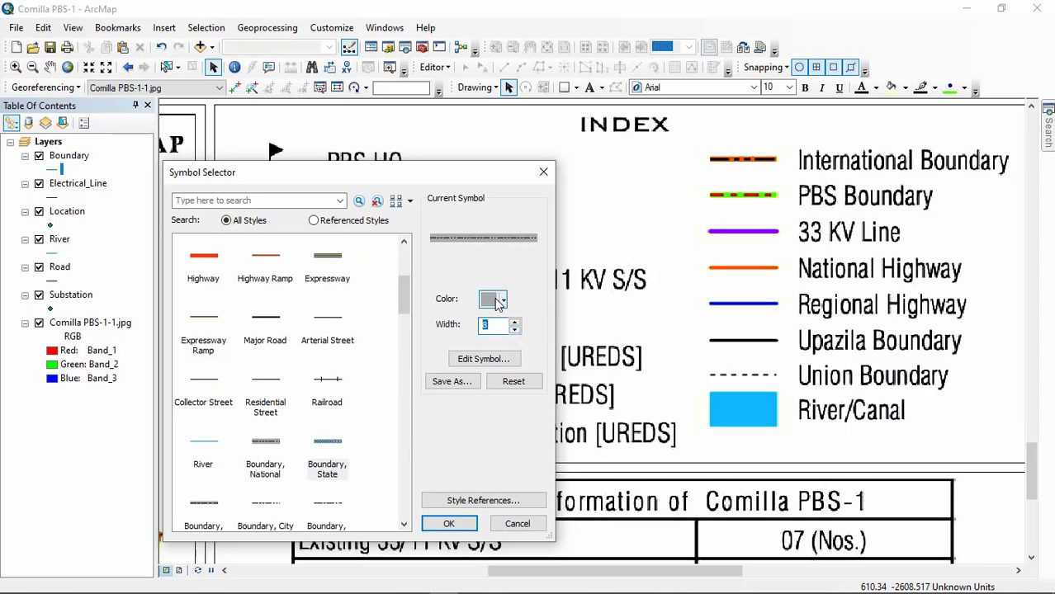
click(494, 298)
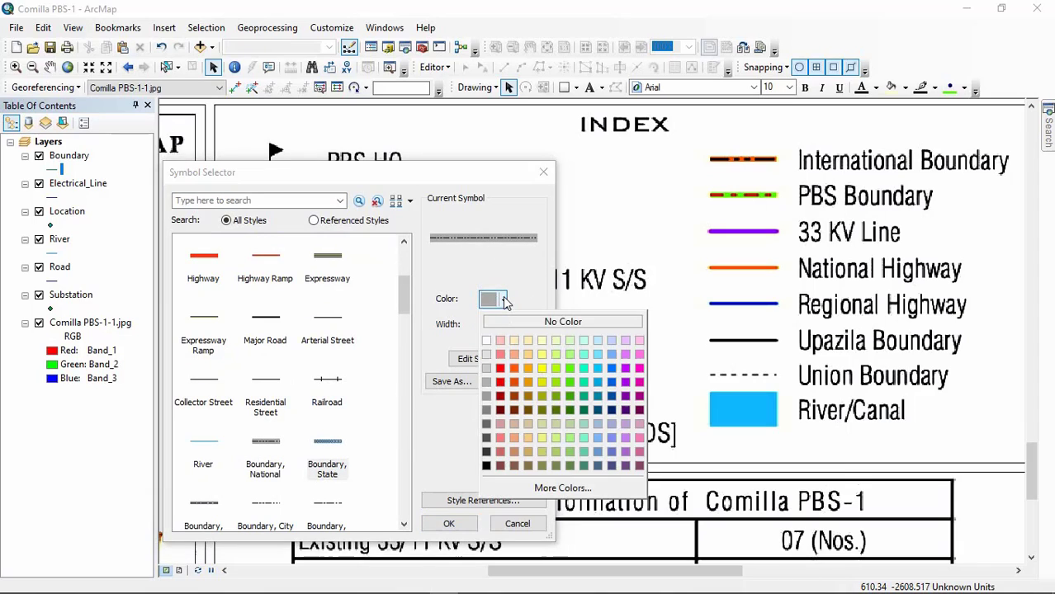
click(515, 381)
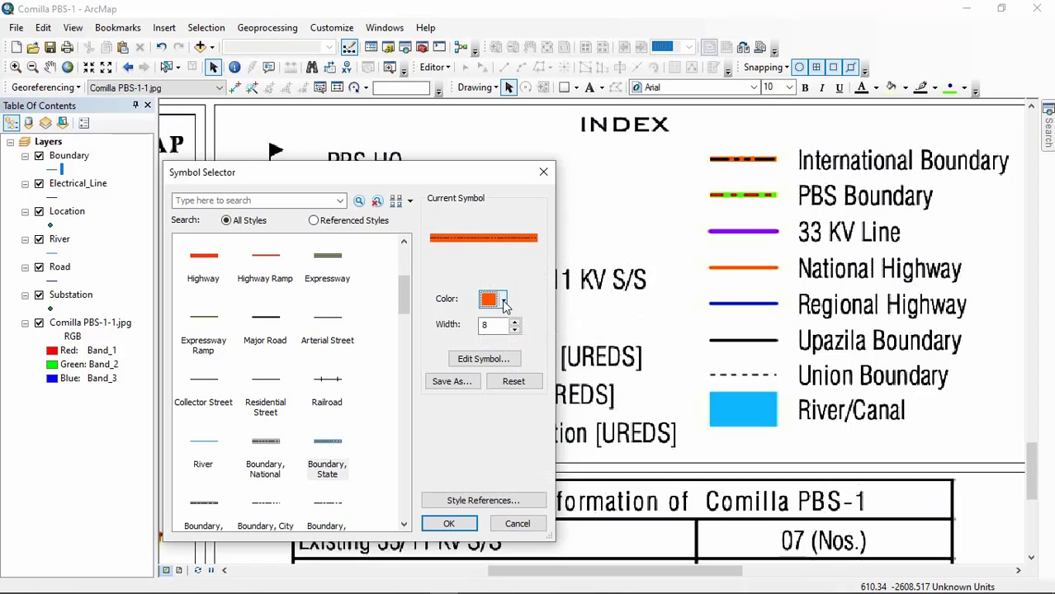
click(514, 322)
click(514, 322)
click(514, 322)
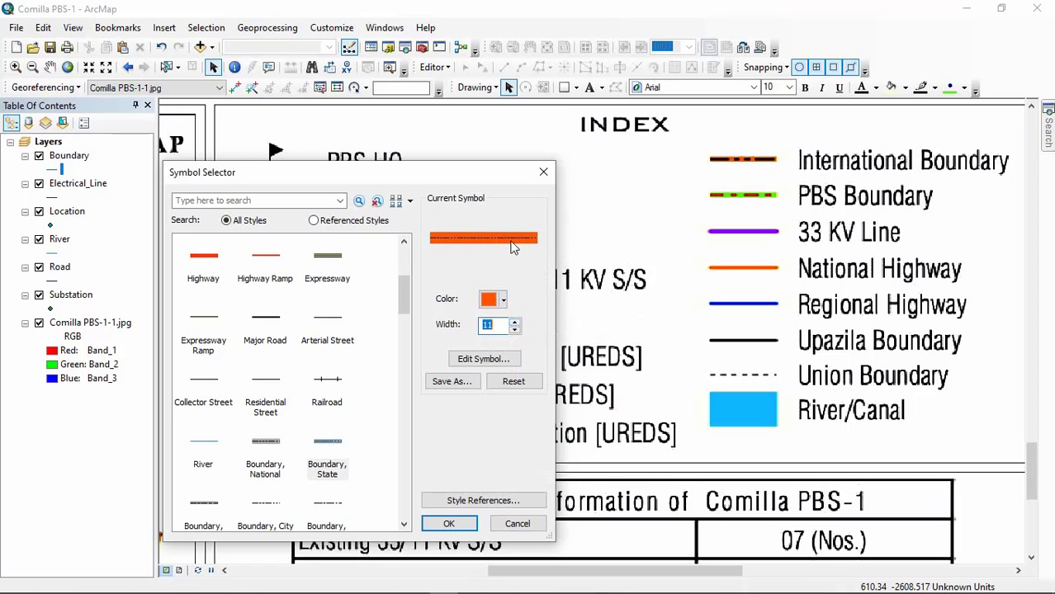
click(514, 329)
click(514, 330)
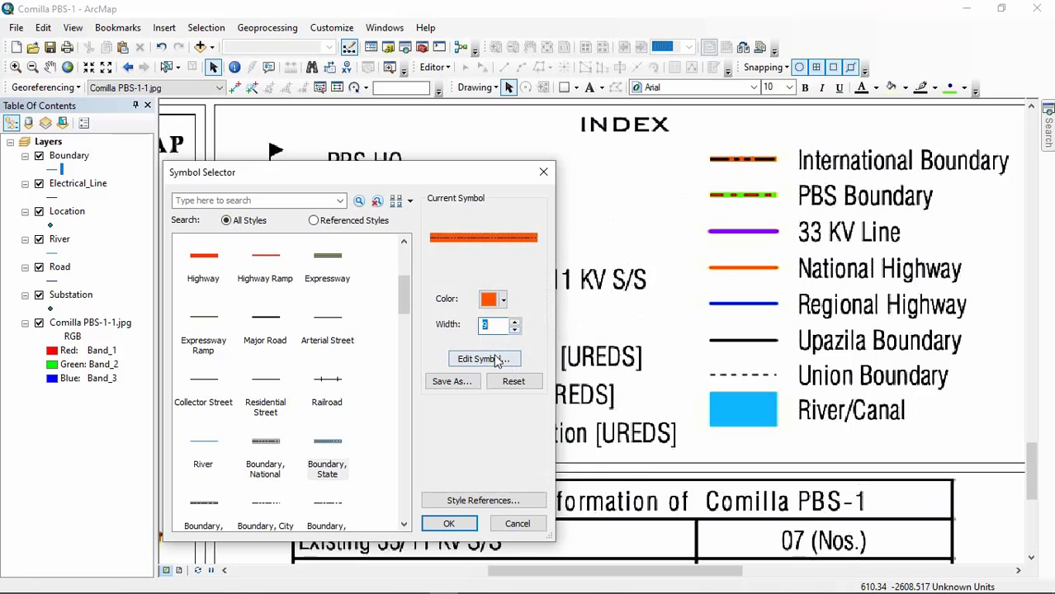
Step: Edit the Boundary symbol's properties and set the black dashed line layer's width to 4 points
click(485, 359)
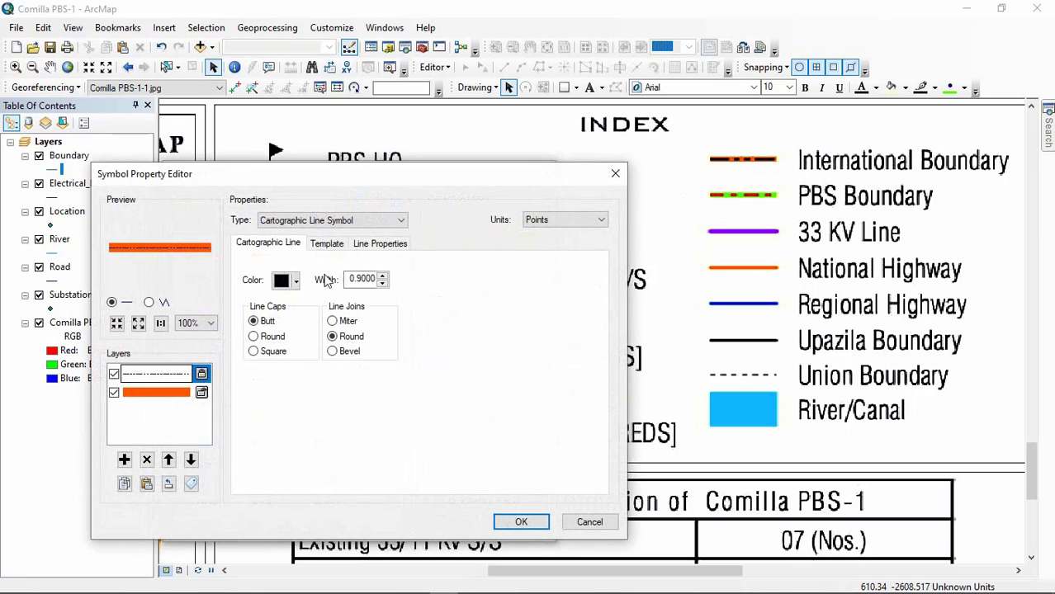
click(383, 277)
click(383, 277)
click(383, 276)
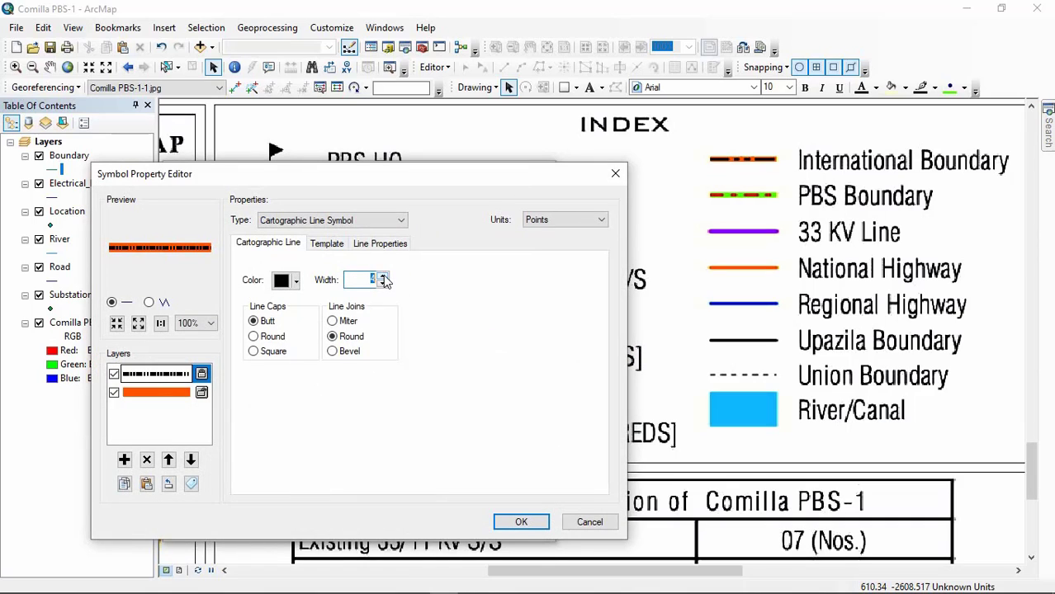
Step: Set the width of the Boundary symbol's orange line layer to 6 points
click(382, 284)
click(156, 401)
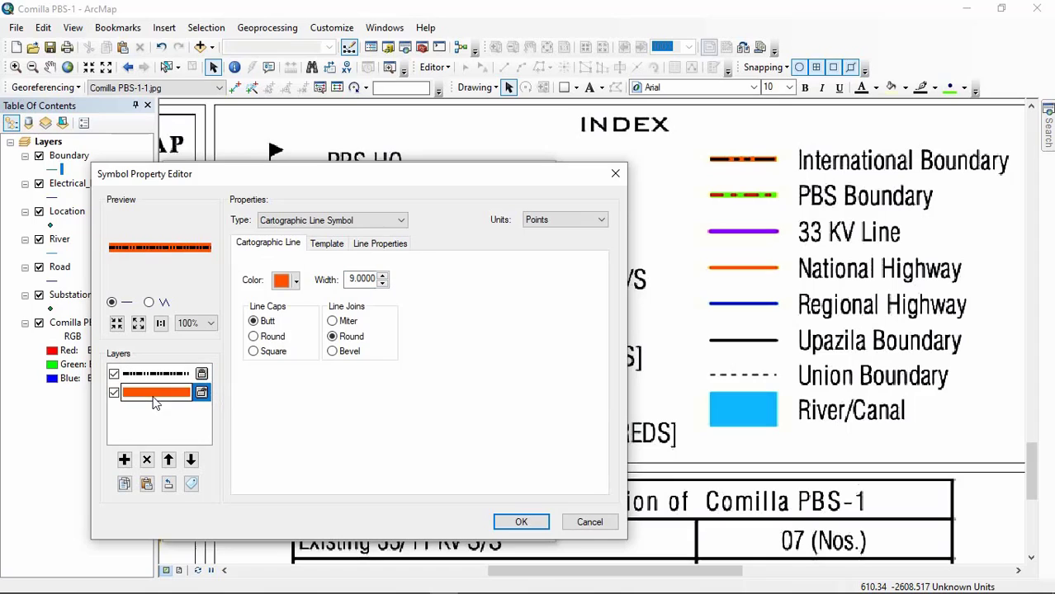
click(383, 284)
click(382, 284)
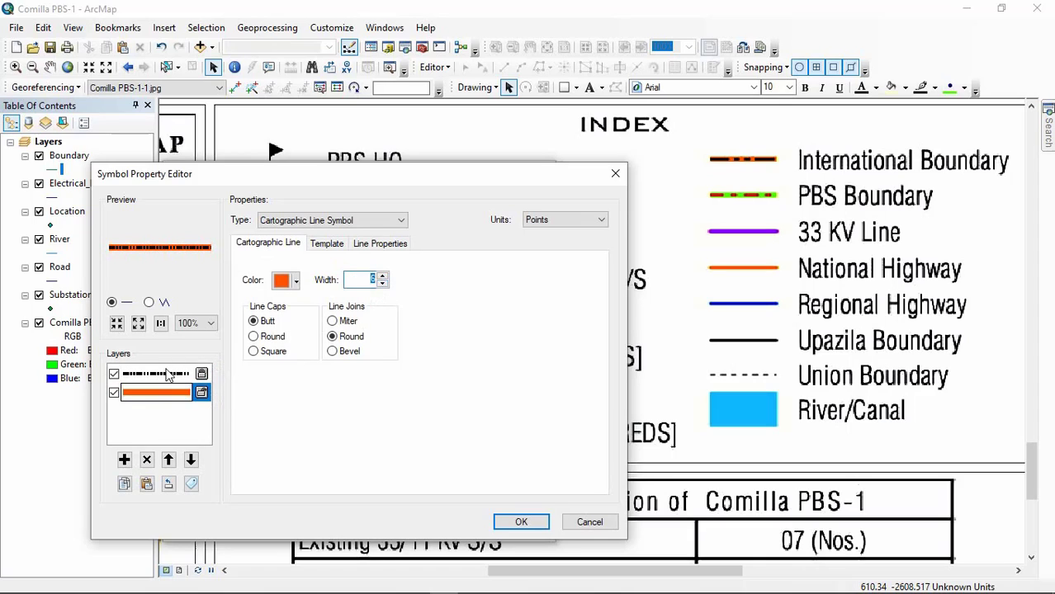
Step: Set the width of the symbol's black dashed line layer to 2 points and accept the symbol properties
click(168, 375)
click(382, 284)
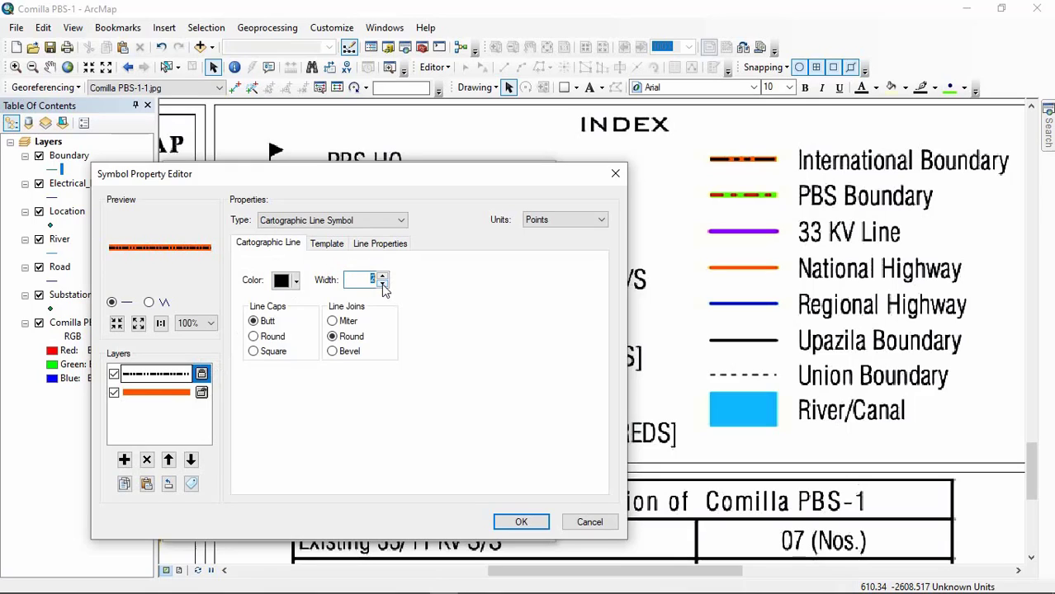
click(382, 284)
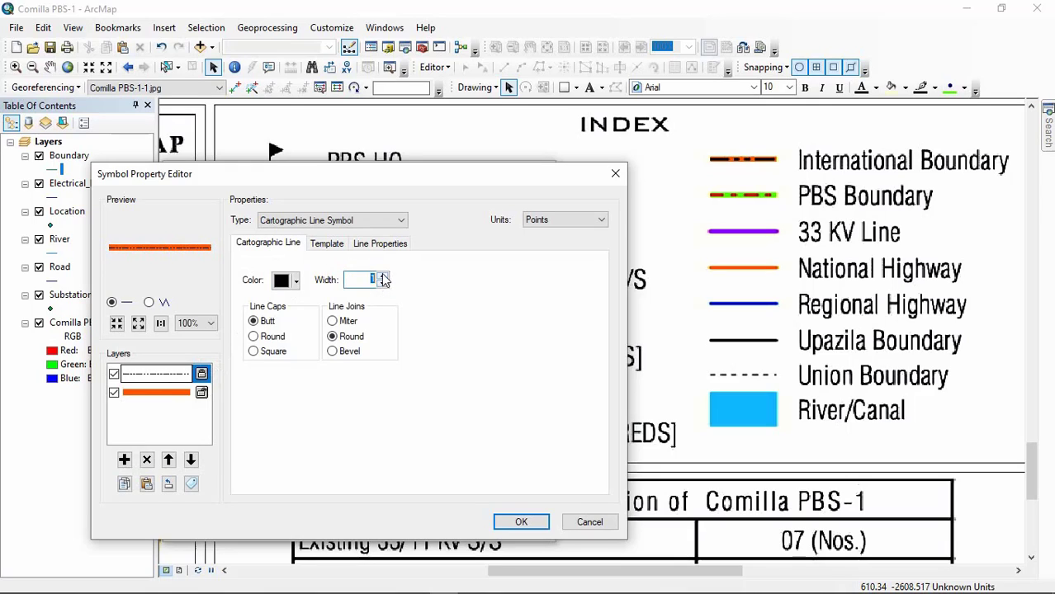
click(382, 277)
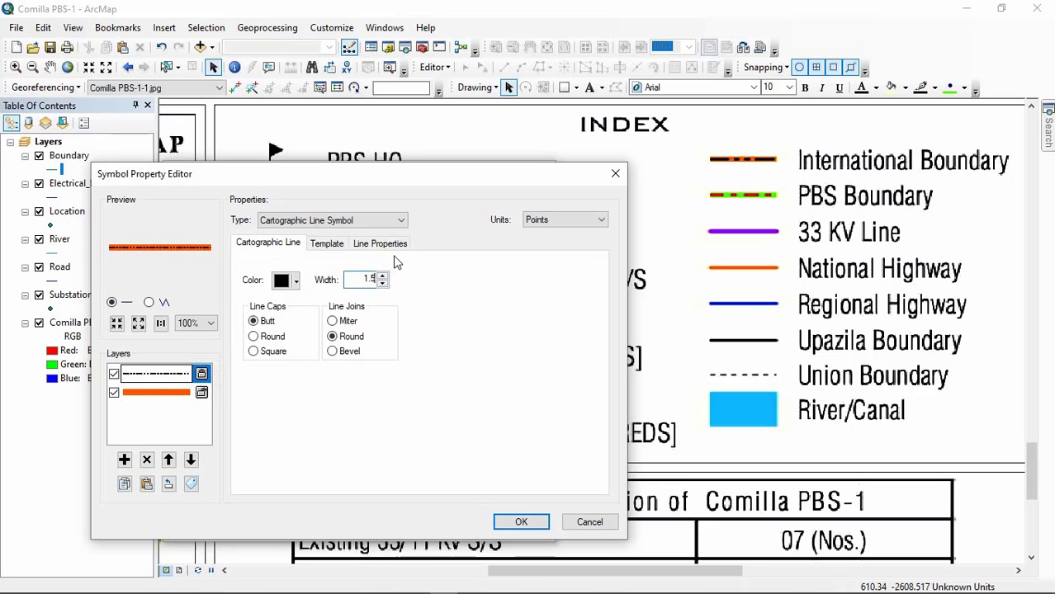
click(382, 276)
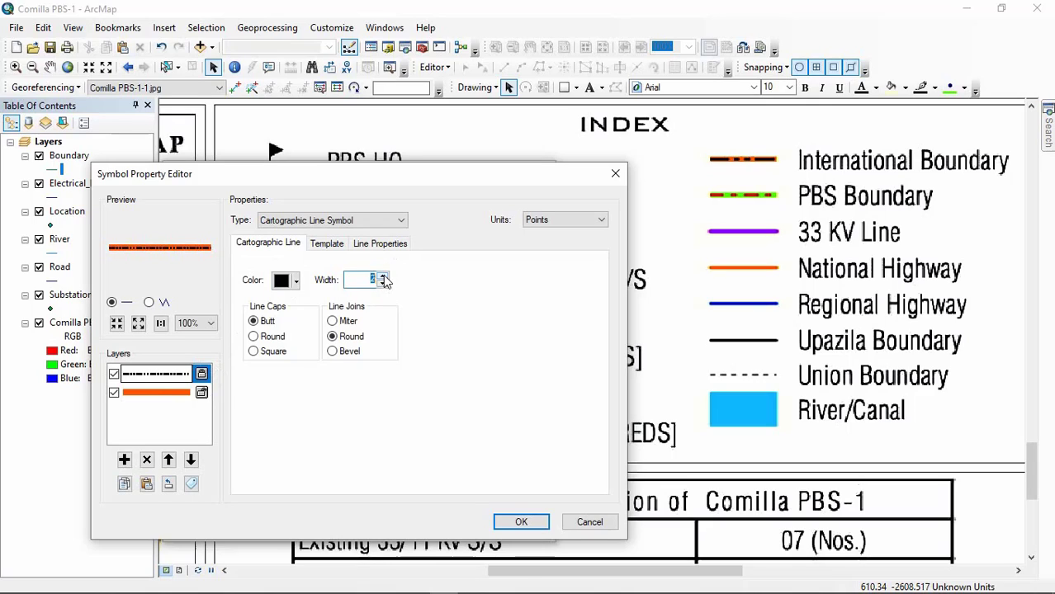
click(176, 393)
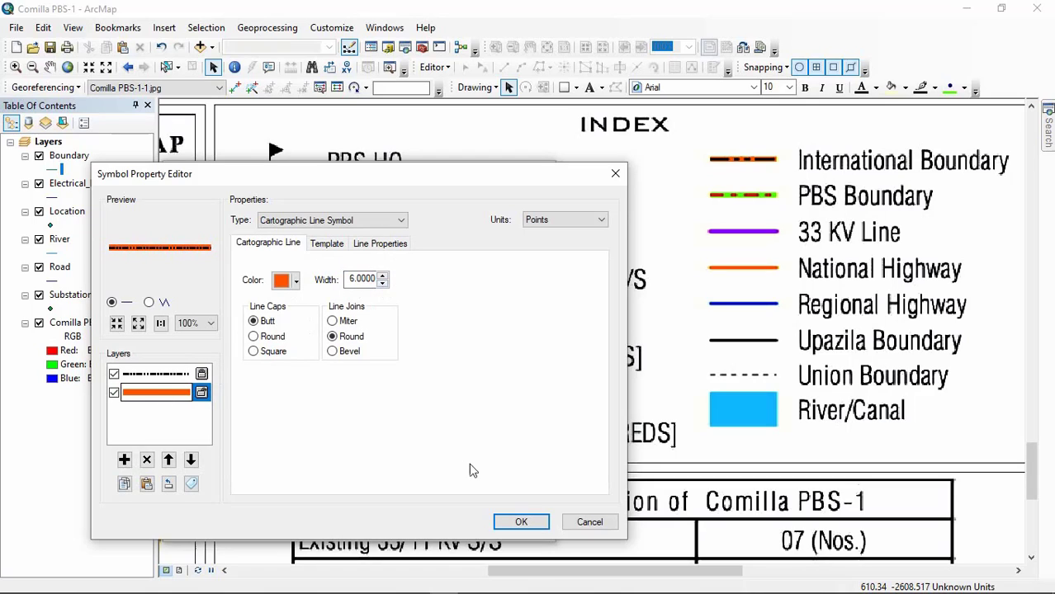
click(521, 522)
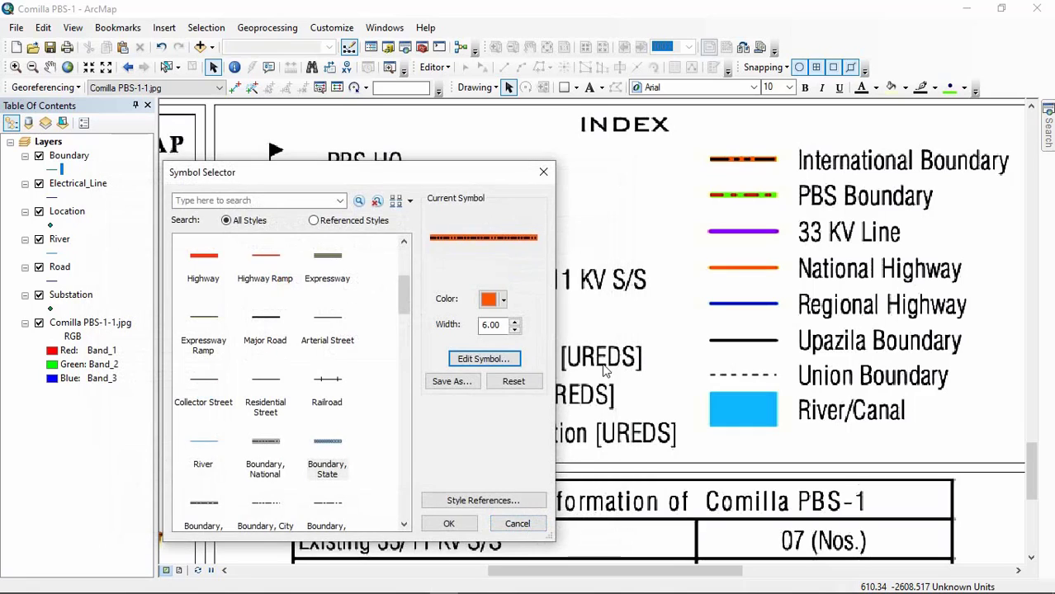
Step: Save the orange and black dashed line symbol to the user style under the name INTERNATIONAL BOUNDARY
click(453, 383)
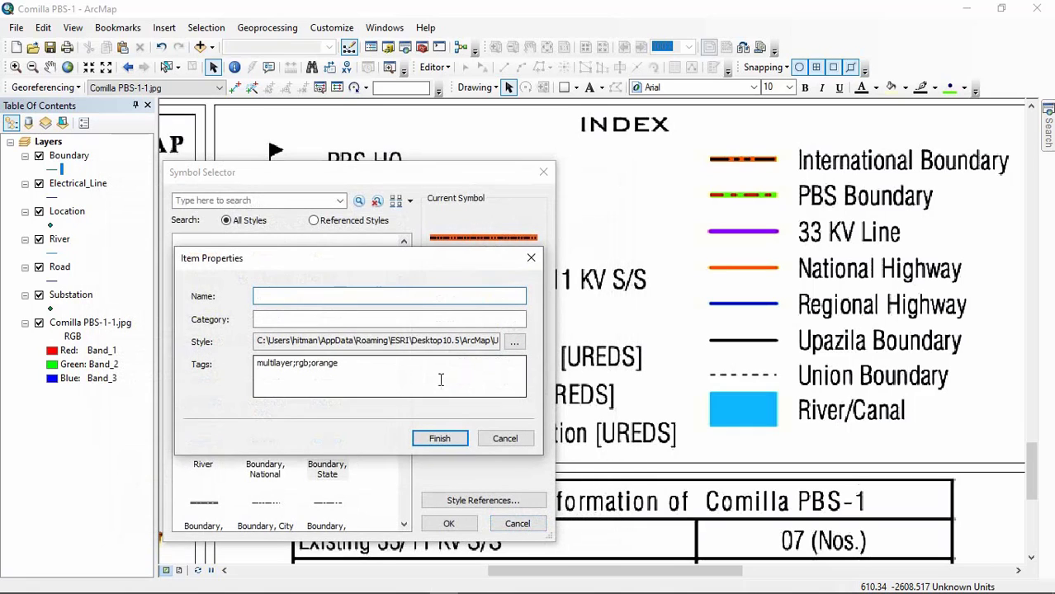
click(313, 297)
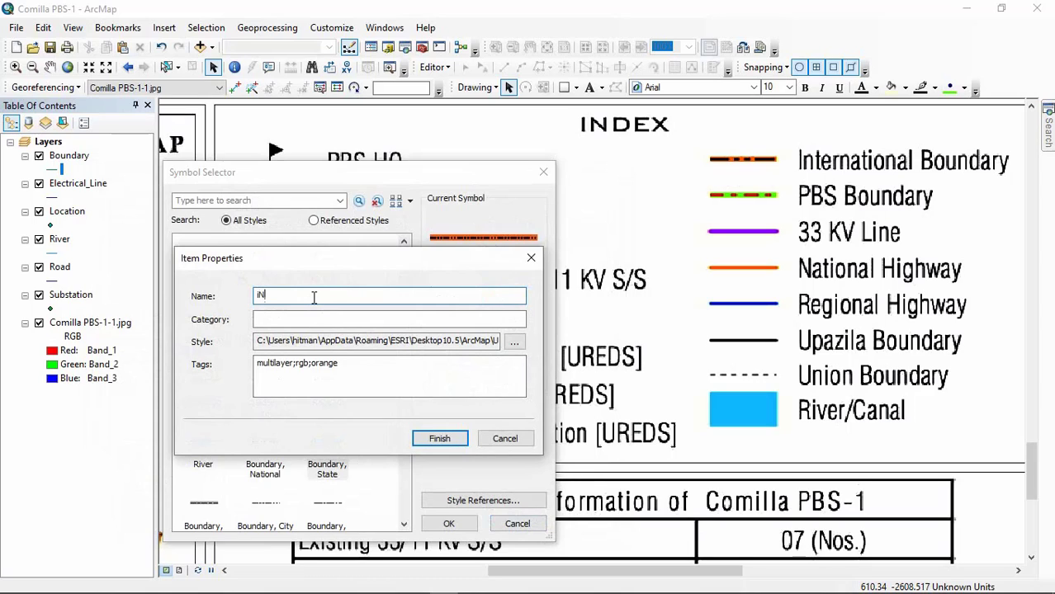
text(iNTERNATIONAL bOUNDARY)
key(Home)
key(Delete)
text(I)
click(328, 295)
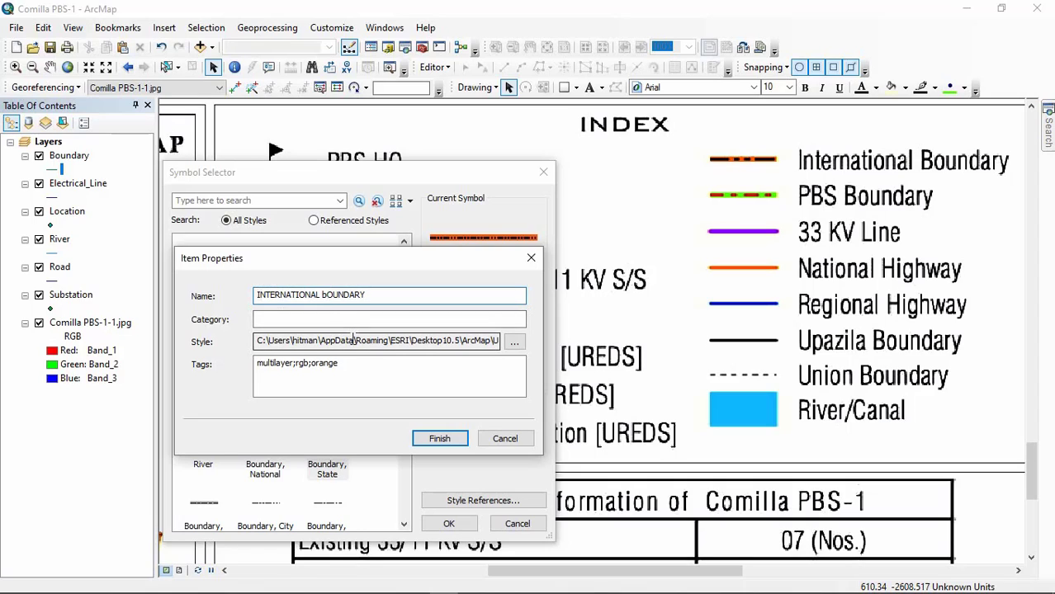
key(BackSpace)
text(B)
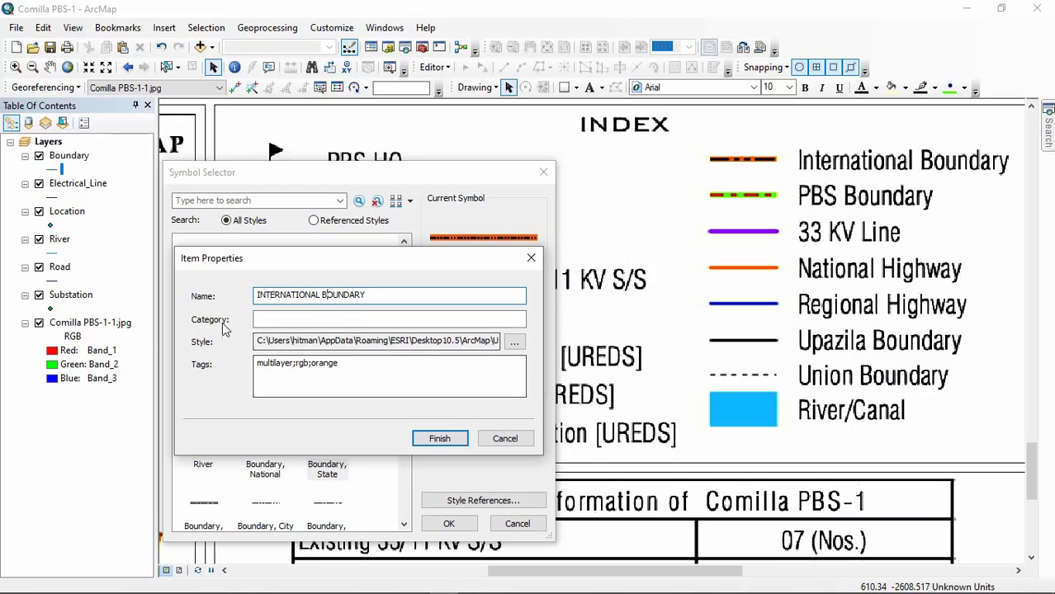
click(441, 440)
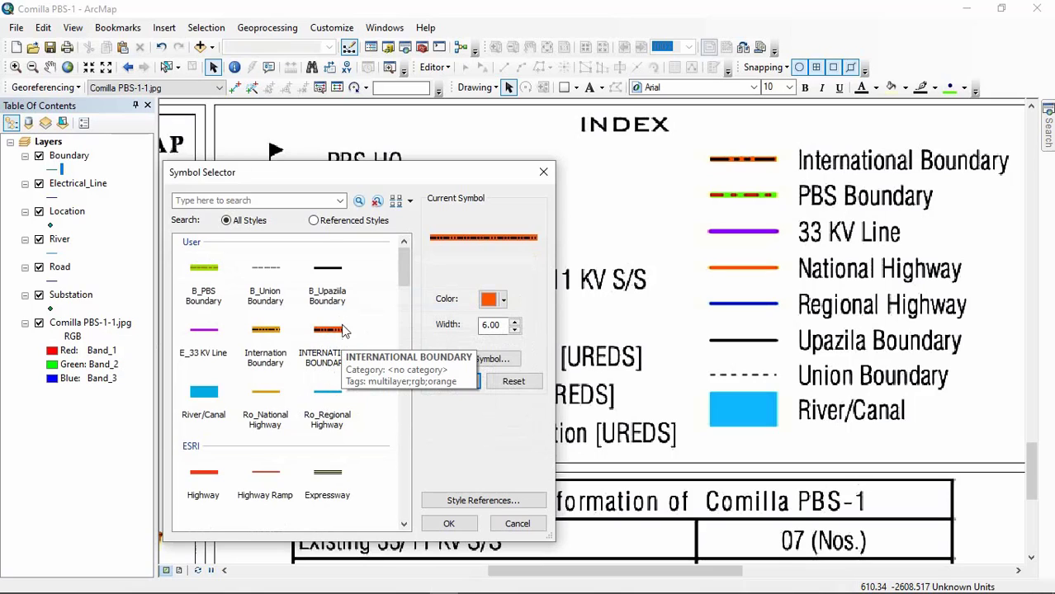
Step: Choose the ESRI style Boundary, County as the base for the PBS boundary symbol and color it bright green
scroll(313, 404, down, 3)
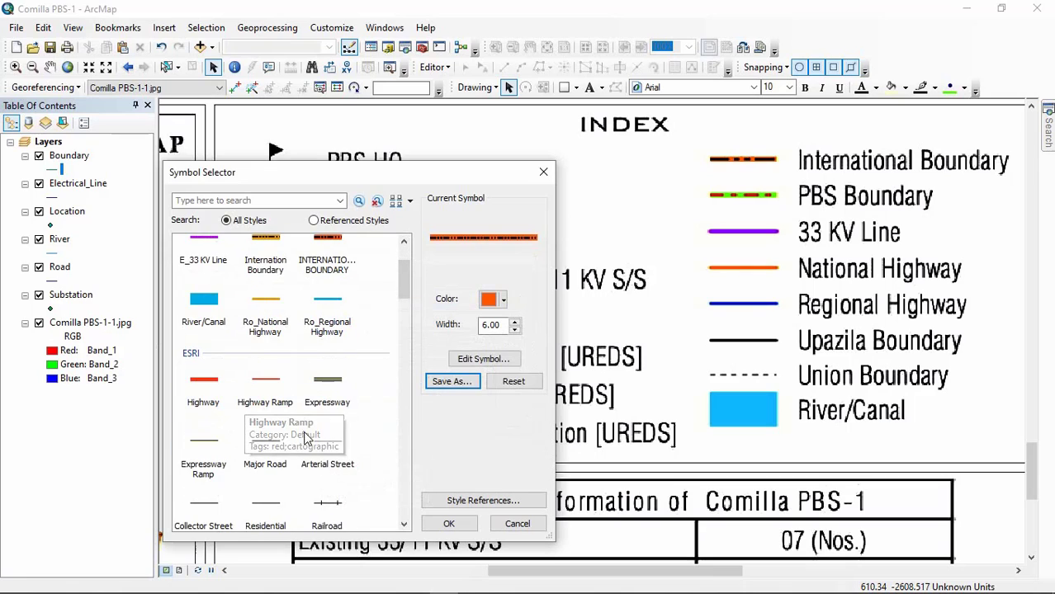
scroll(306, 437, up, 3)
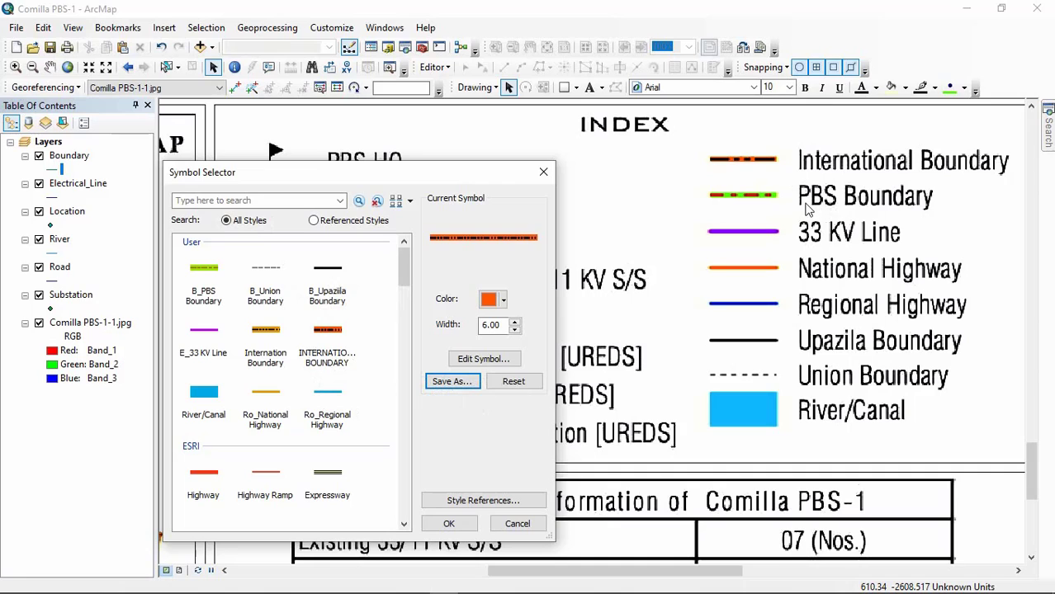
scroll(297, 413, down, 5)
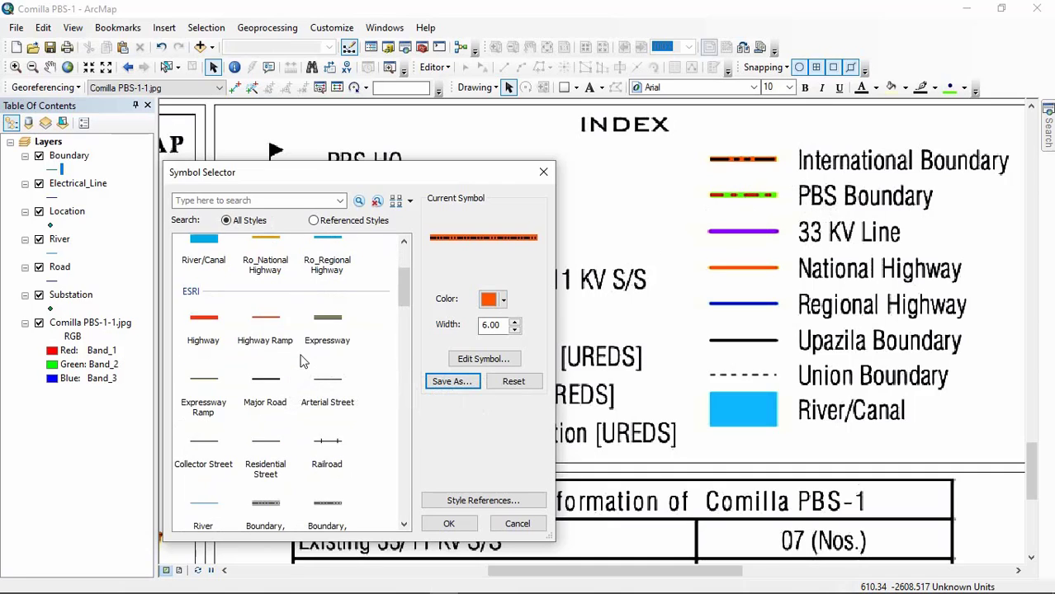
scroll(318, 417, down, 1)
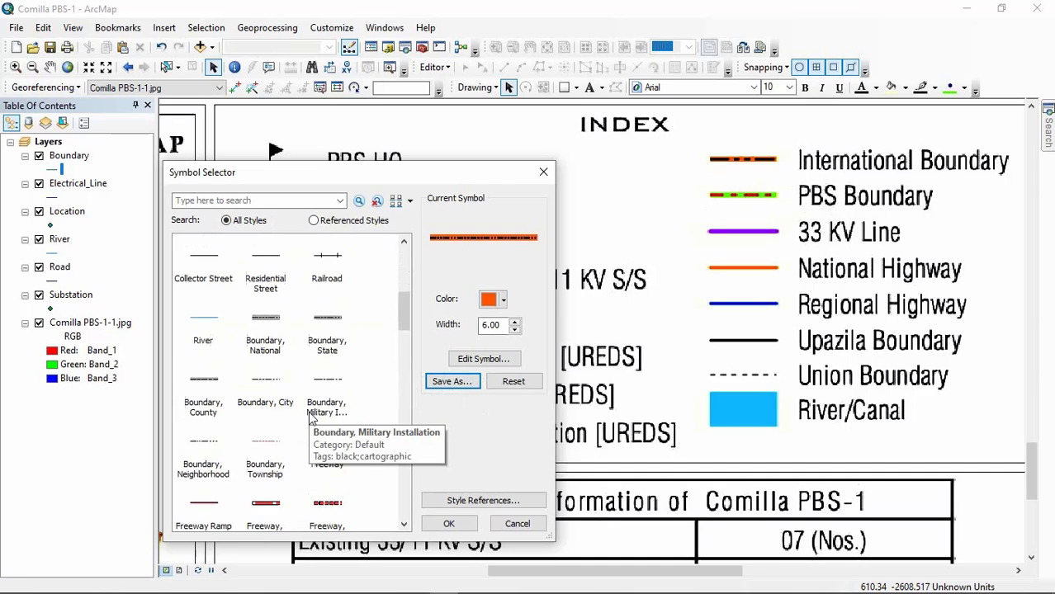
click(328, 389)
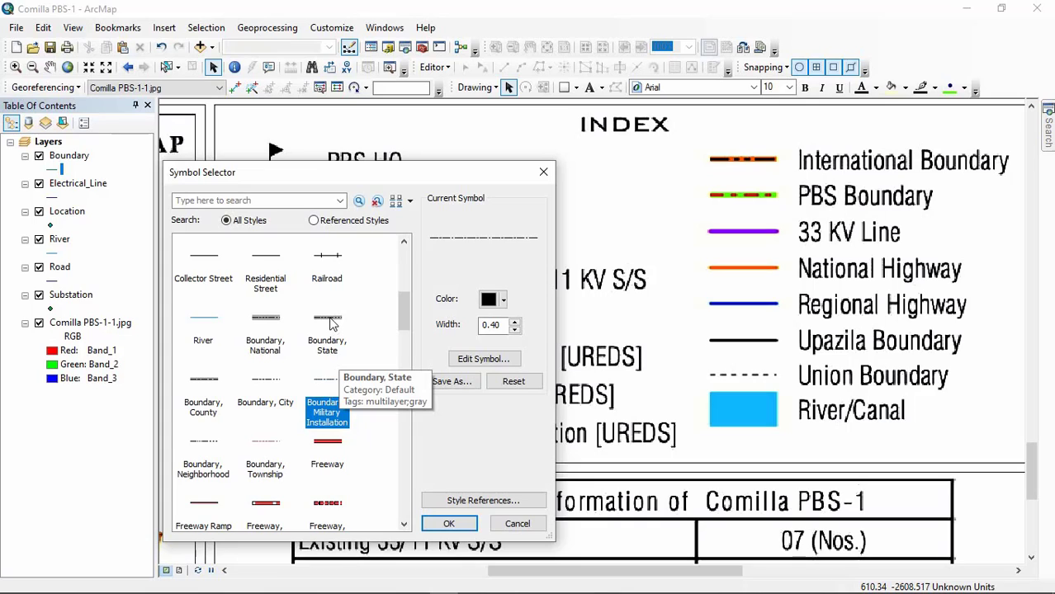
scroll(272, 334, down, 1)
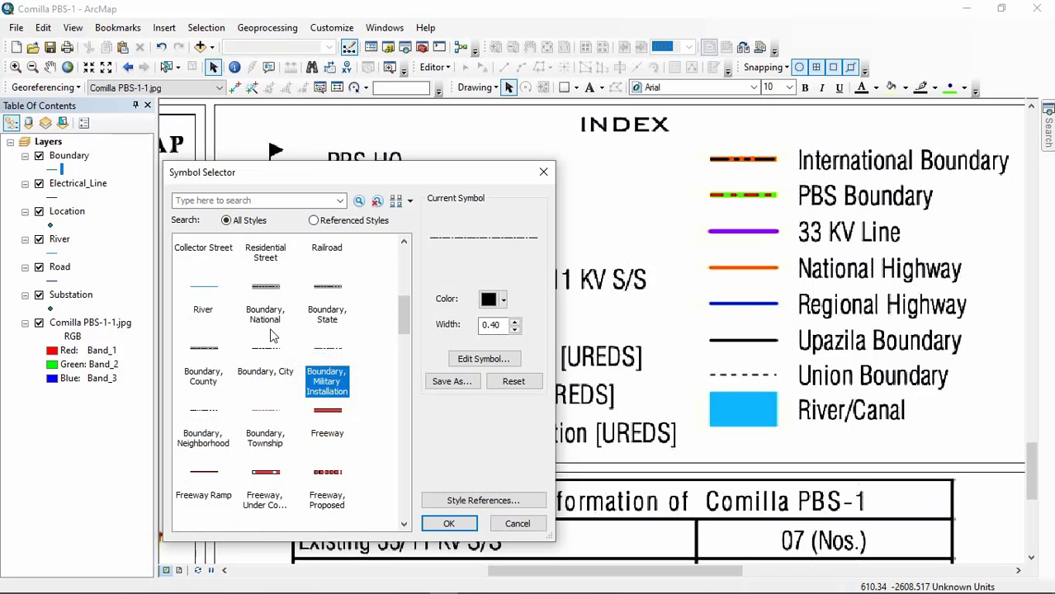
scroll(273, 334, down, 1)
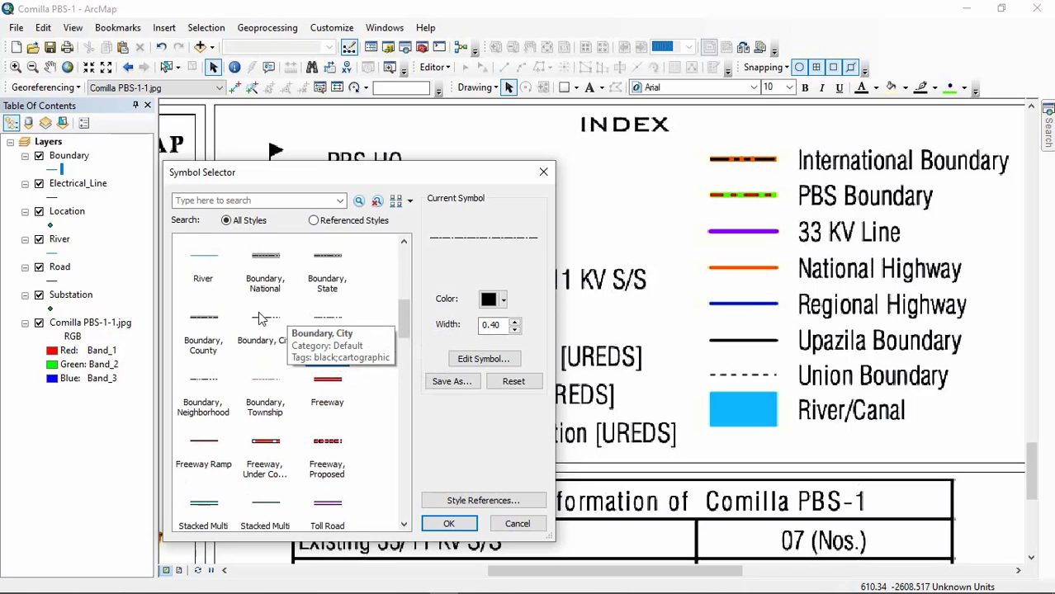
click(202, 325)
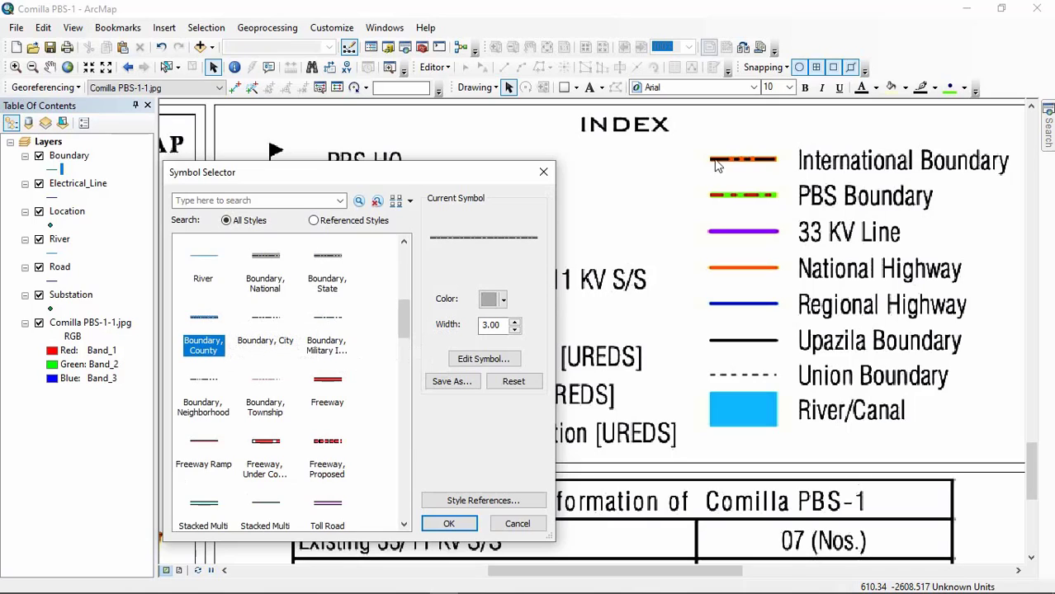
click(502, 300)
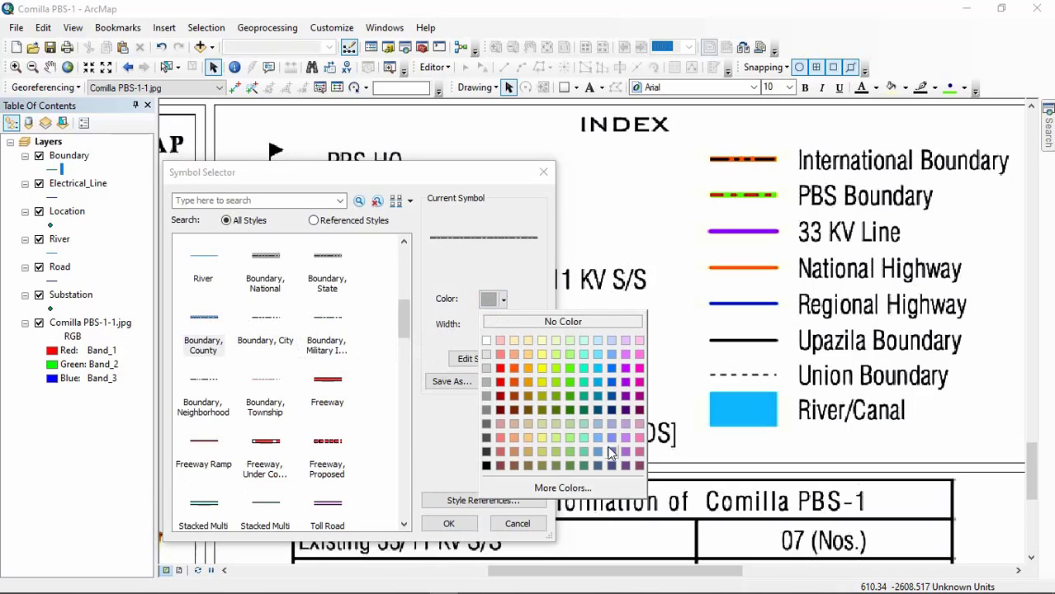
click(569, 369)
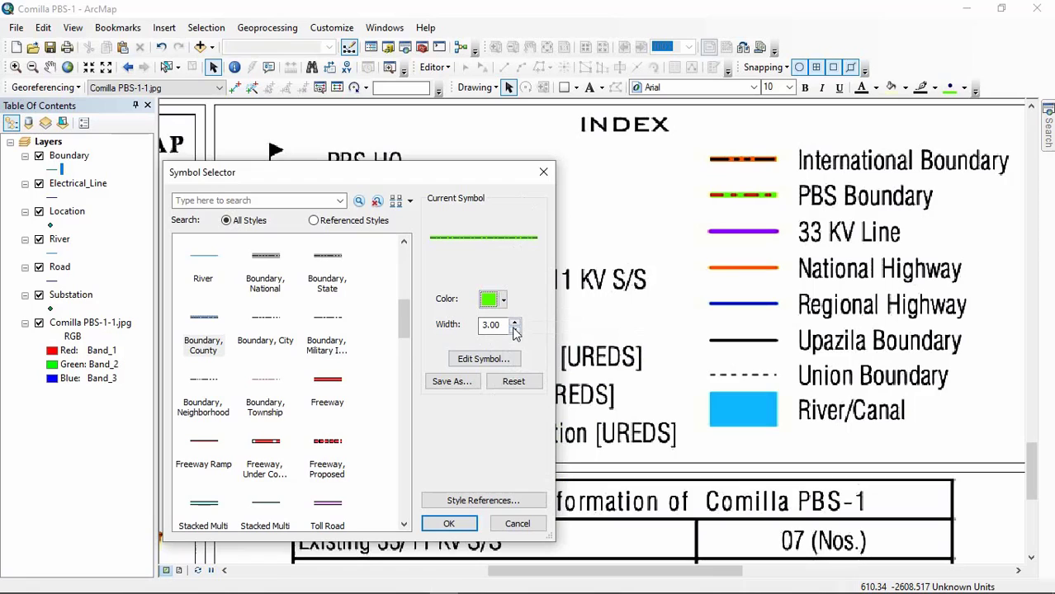
Step: Edit the green symbol's properties, setting the black dashed line layer to 2 points and the green line layer to 6 points wide
click(480, 360)
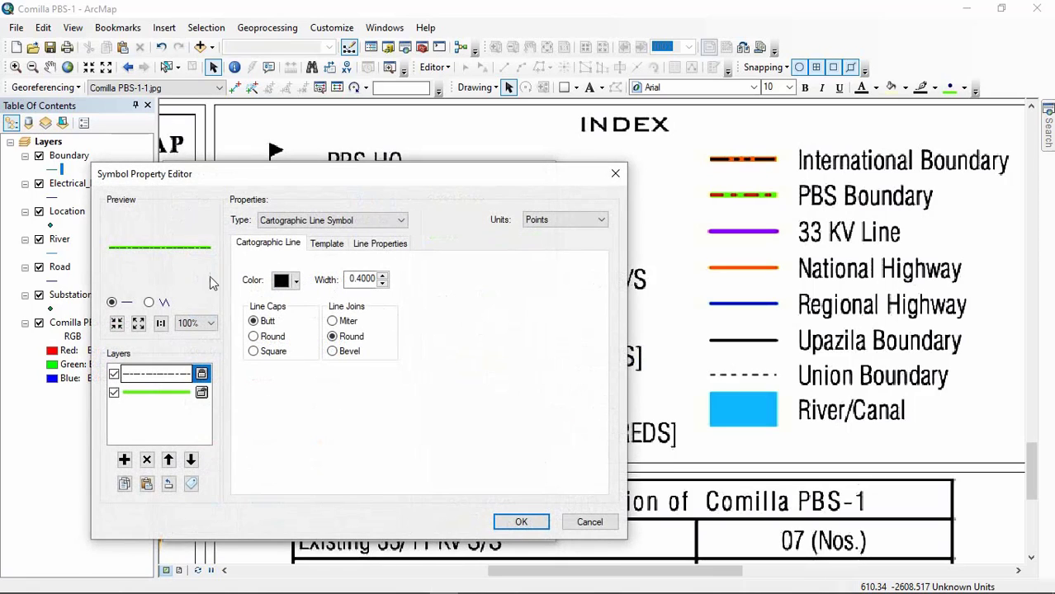
click(382, 277)
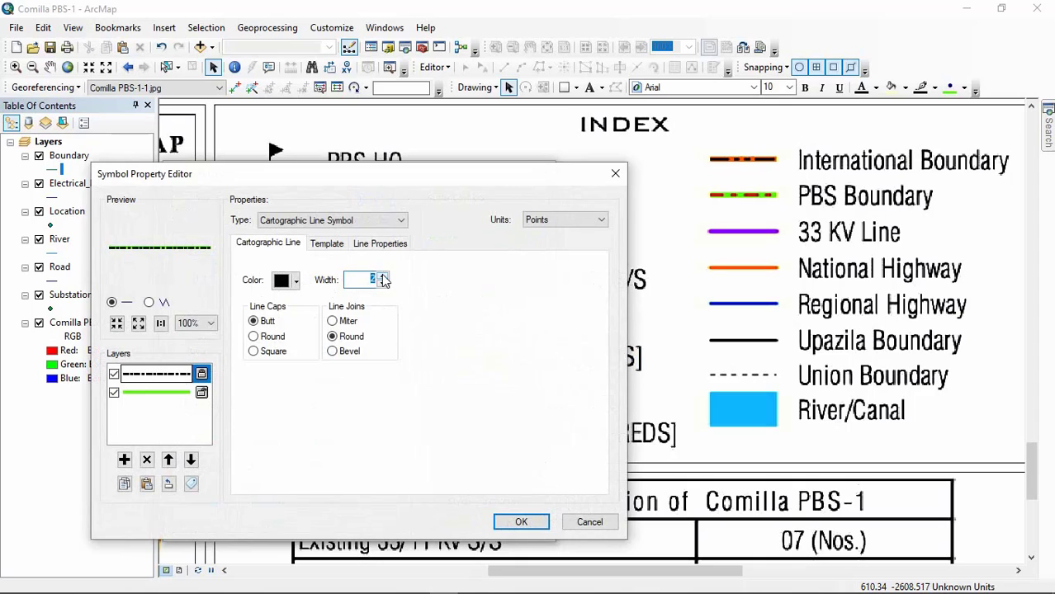
click(175, 393)
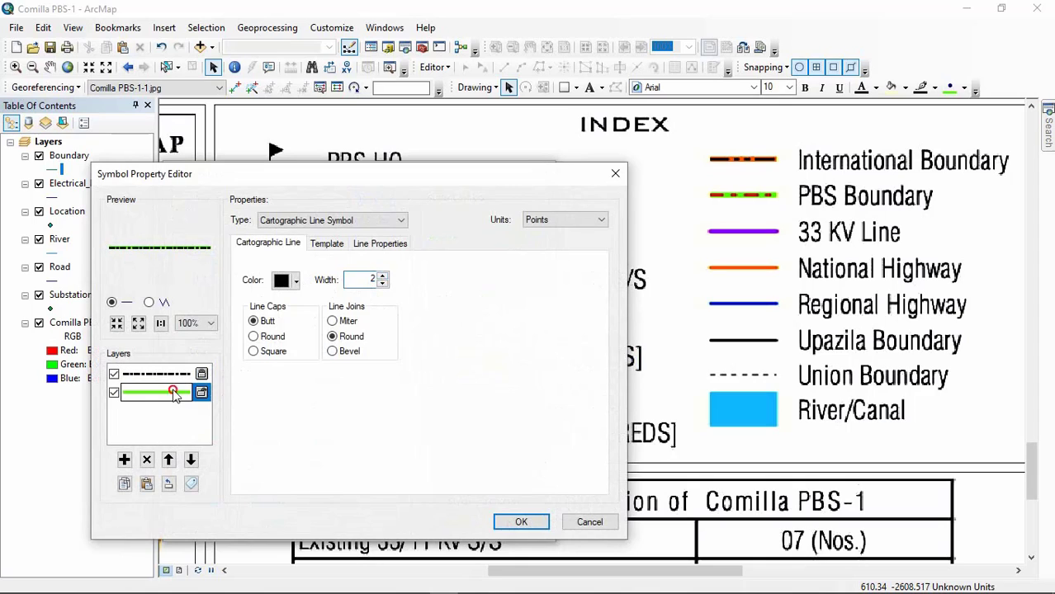
click(382, 277)
click(382, 277)
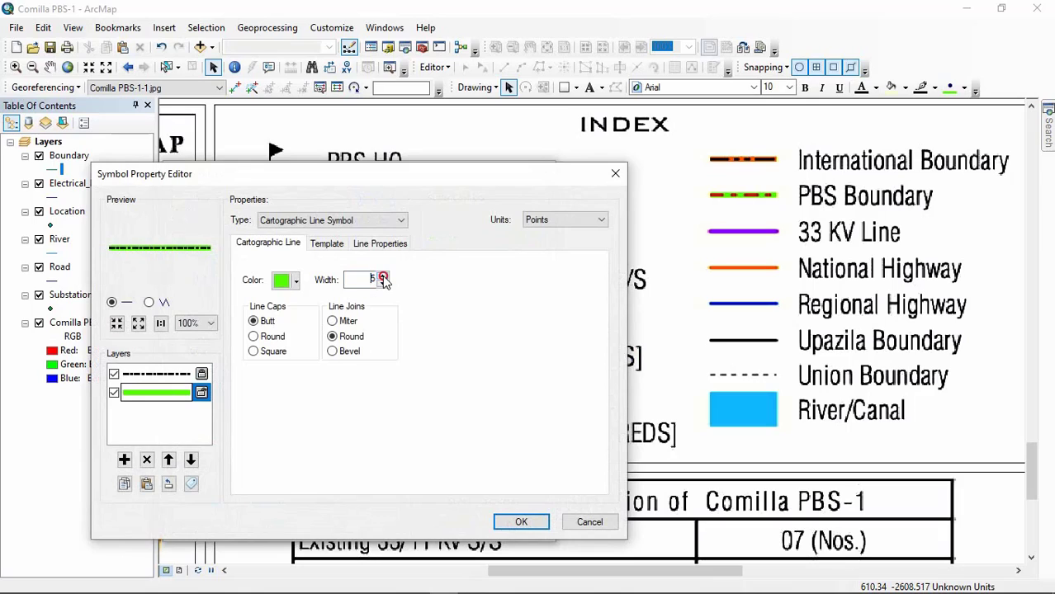
click(382, 278)
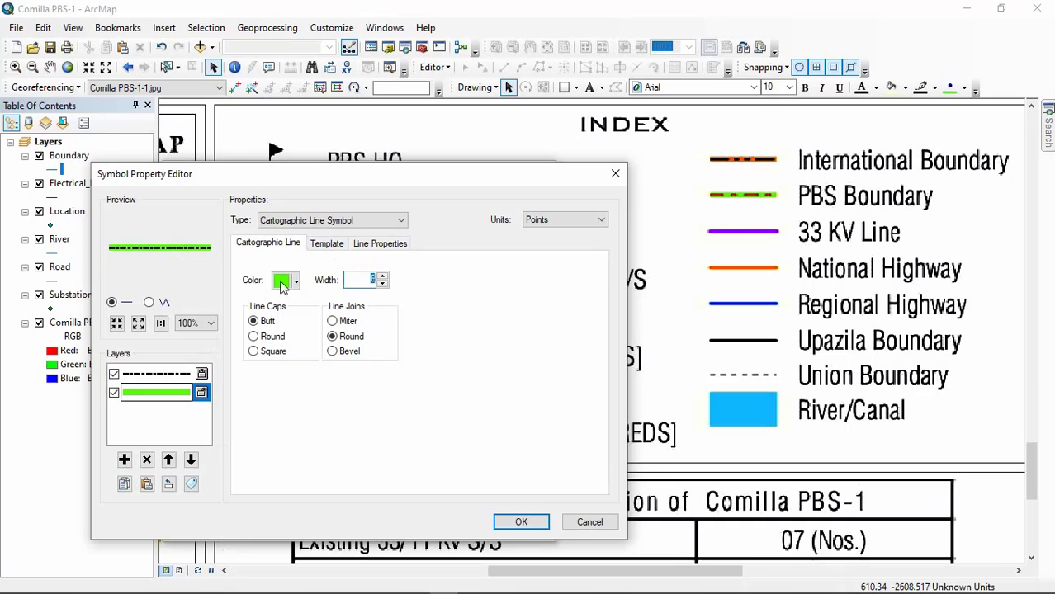
Step: Reduce the black dashed line layer's width to 1.5 points and accept the green symbol's properties
click(164, 376)
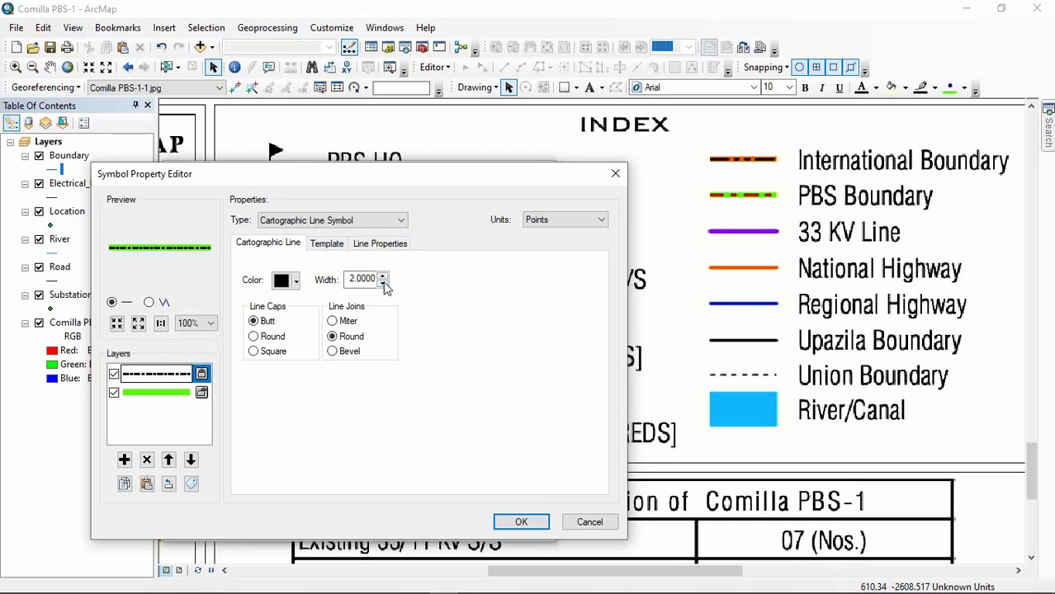
click(383, 283)
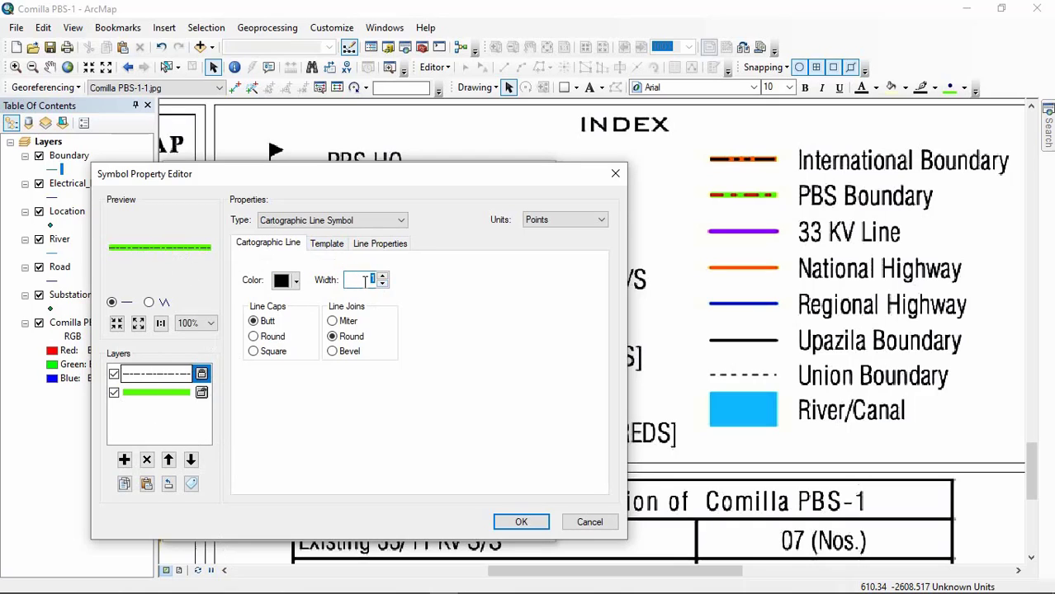
text(1.5)
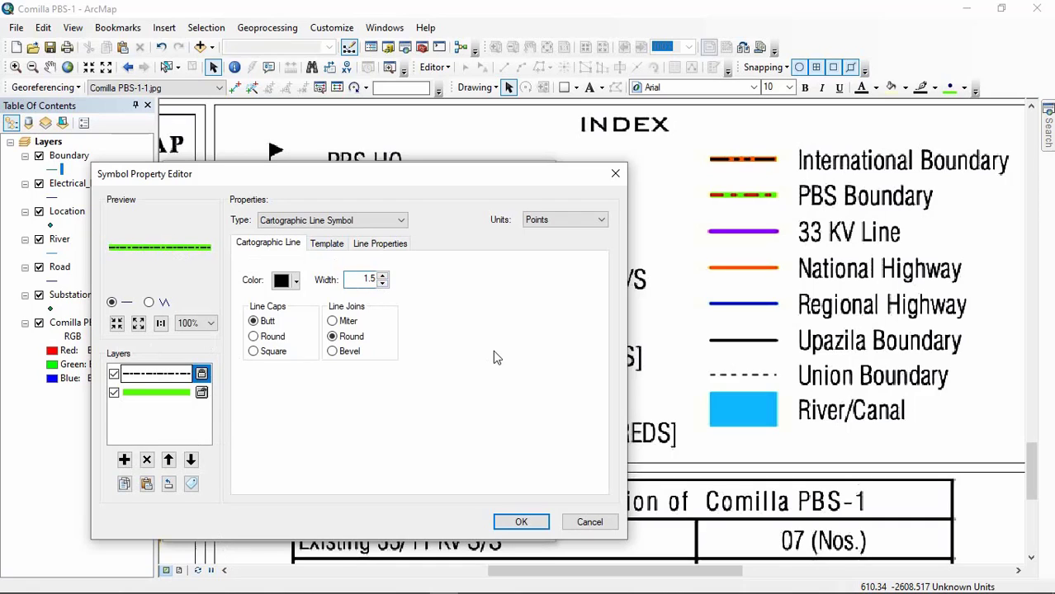
click(525, 525)
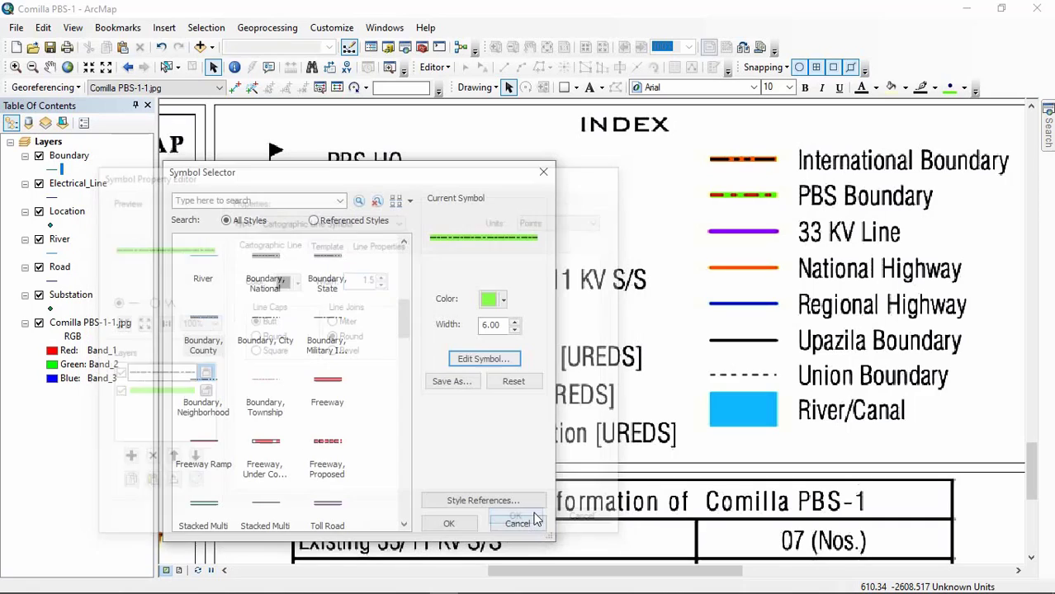
Step: Save the green dashed line symbol to the user style under the name PBS BOUNDARY
click(451, 383)
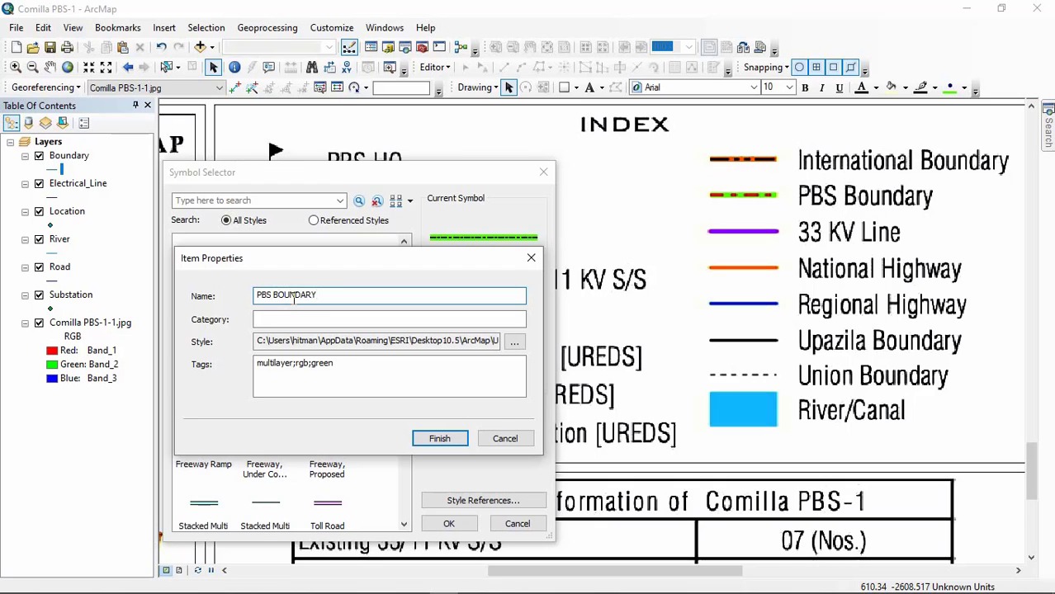
click(439, 439)
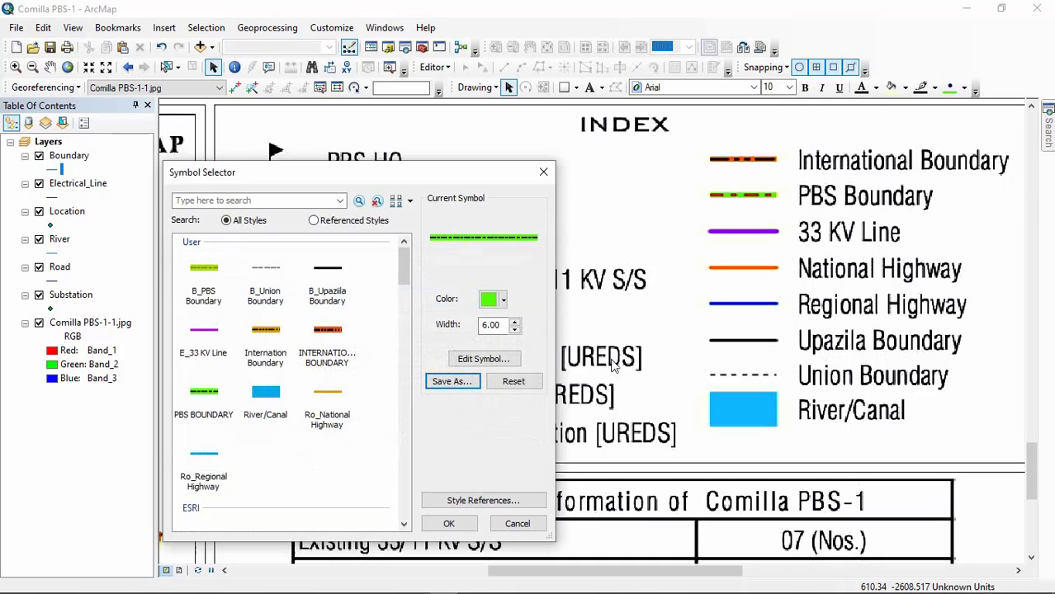
Step: Choose the ESRI style Road, Unpaved as the base symbol for the union boundary
click(332, 287)
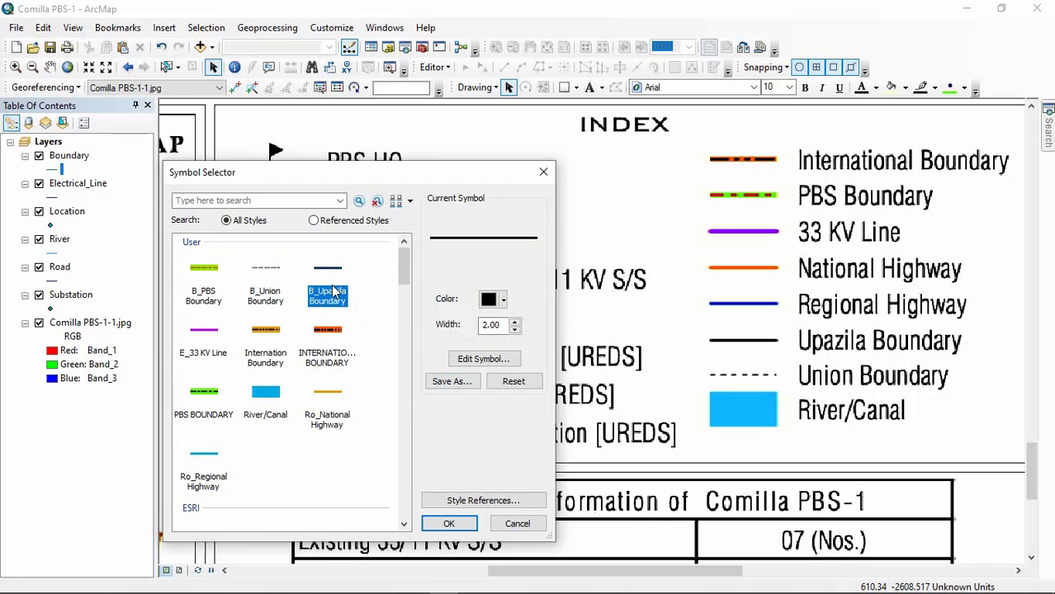
click(403, 355)
scroll(388, 317, up, 5)
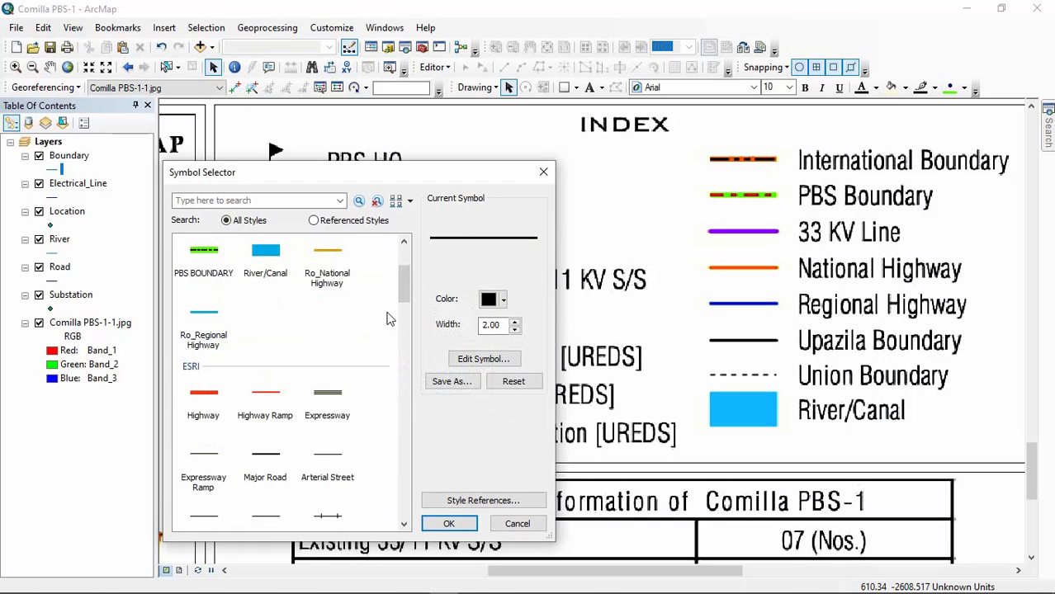
scroll(388, 317, down, 4)
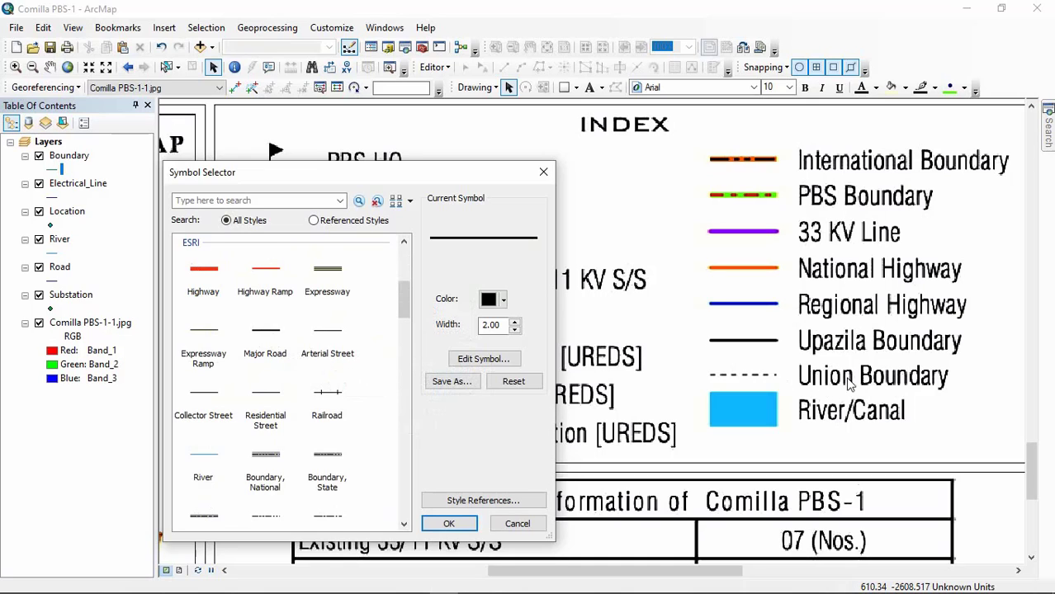
scroll(339, 354, down, 2)
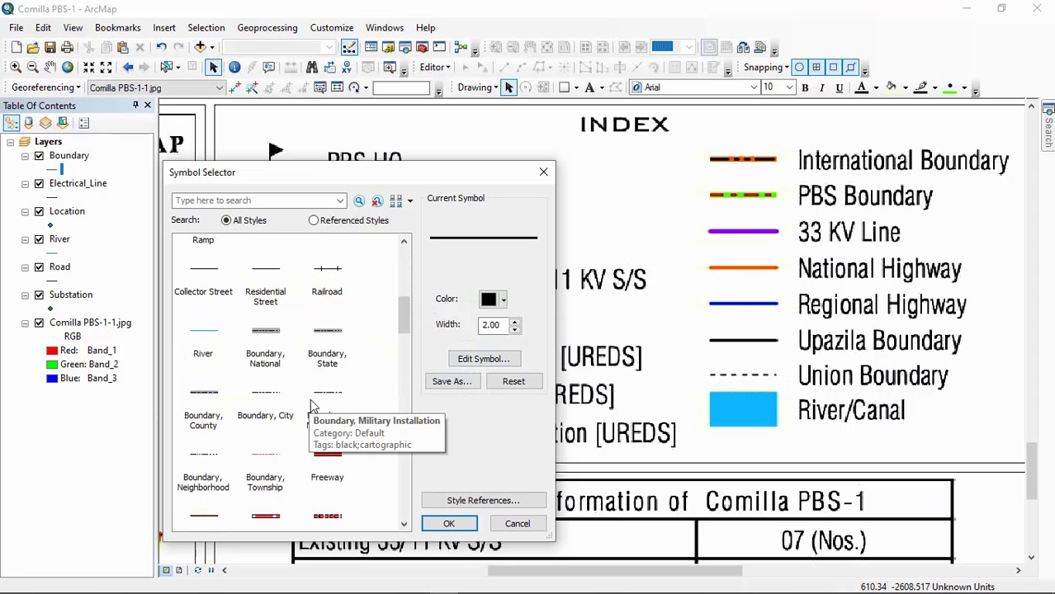
scroll(331, 322, down, 3)
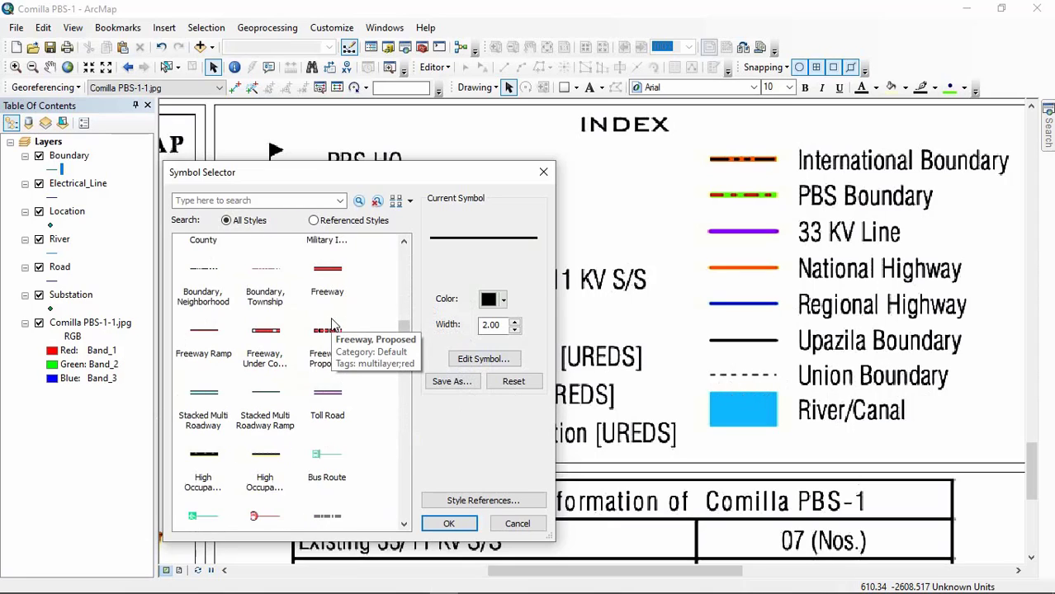
scroll(333, 322, down, 3)
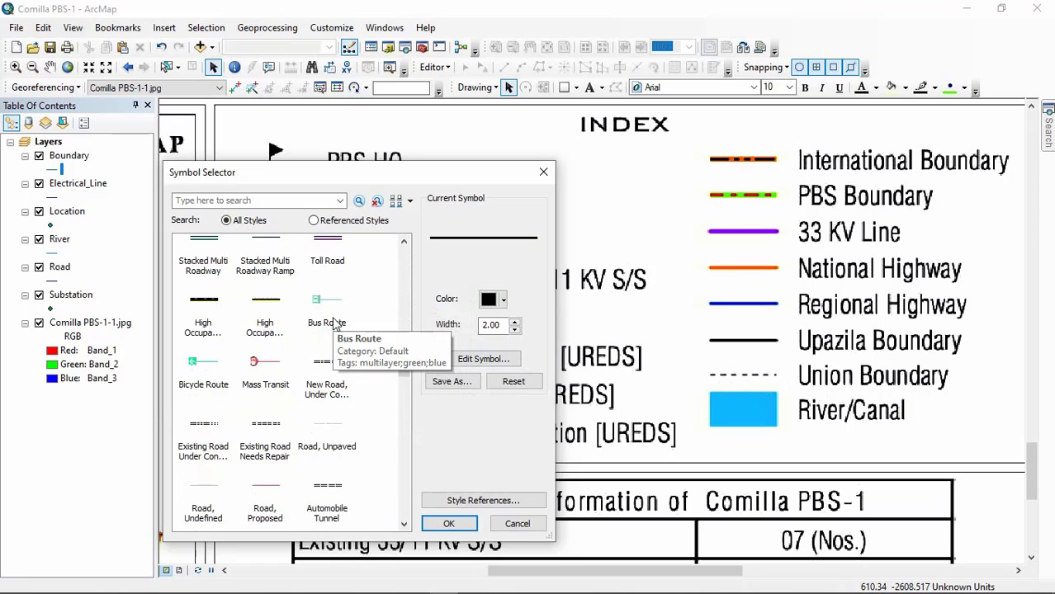
click(348, 455)
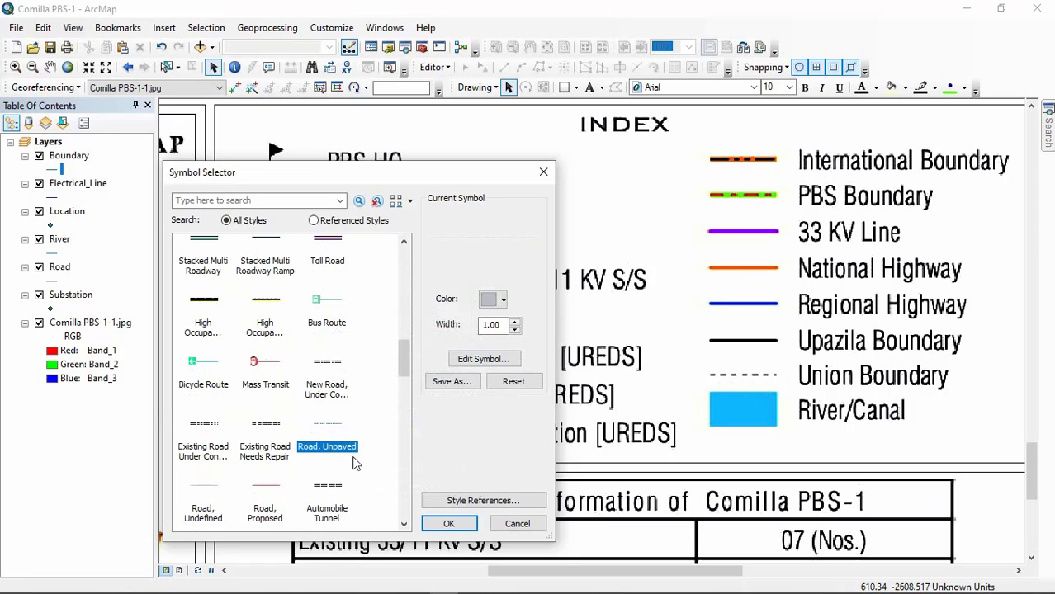
Step: Edit the unpaved road symbol's properties, coloring the dashed line black with a width of 1 point
click(483, 359)
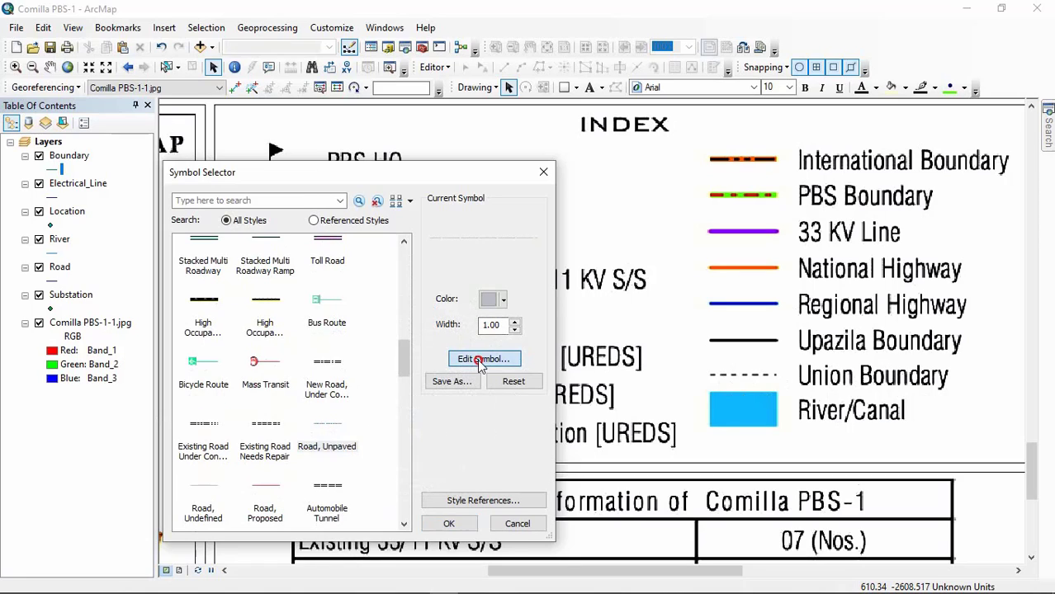
click(289, 280)
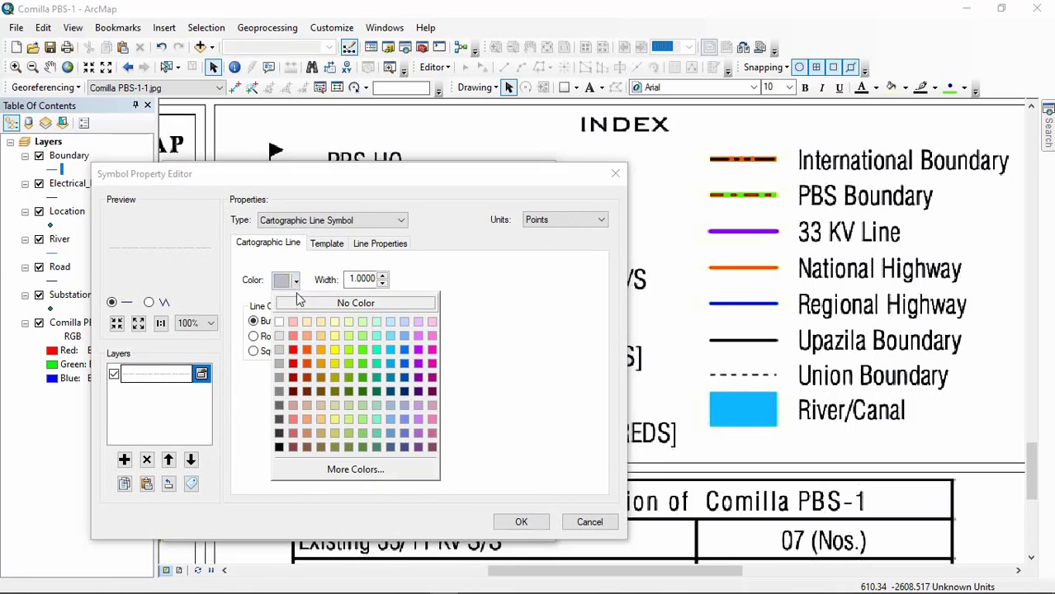
click(279, 446)
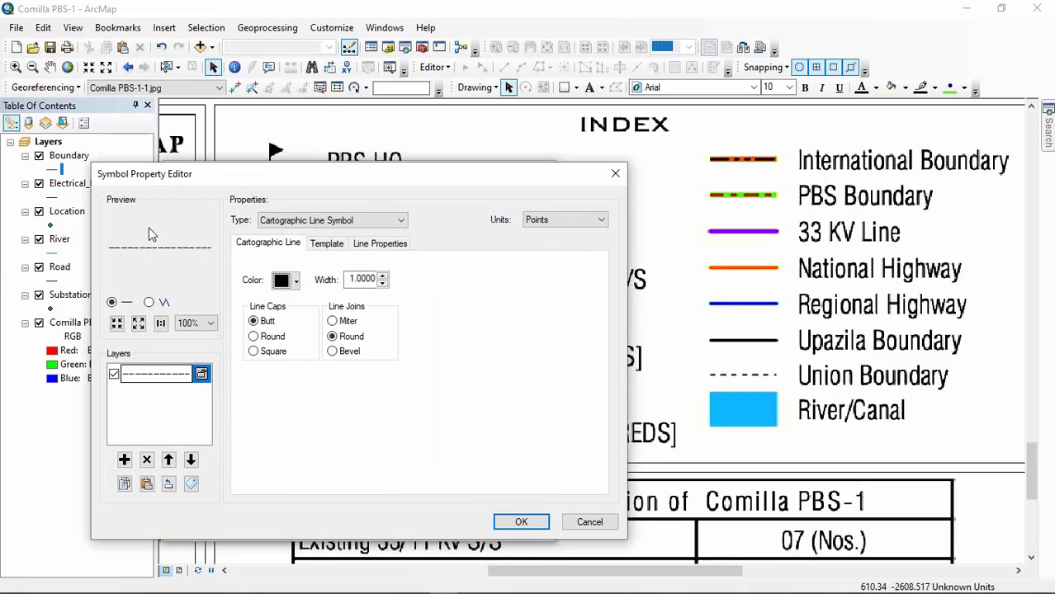
click(383, 276)
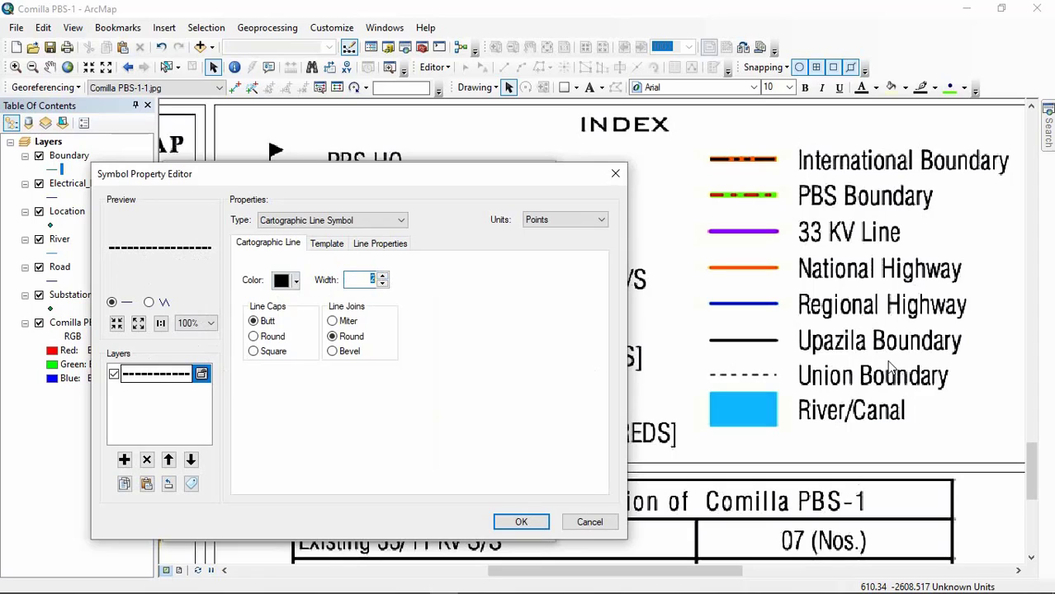
click(383, 284)
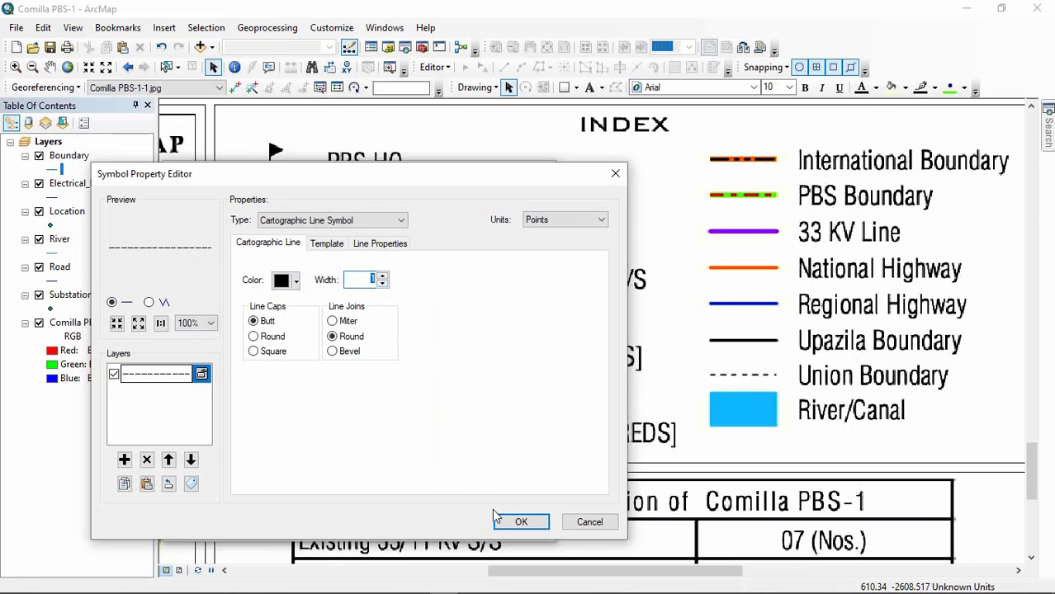
click(522, 522)
Step: Save the black dashed symbol to the user style under the name UNION BOUNDARY and apply it to the Boundary layer
click(451, 381)
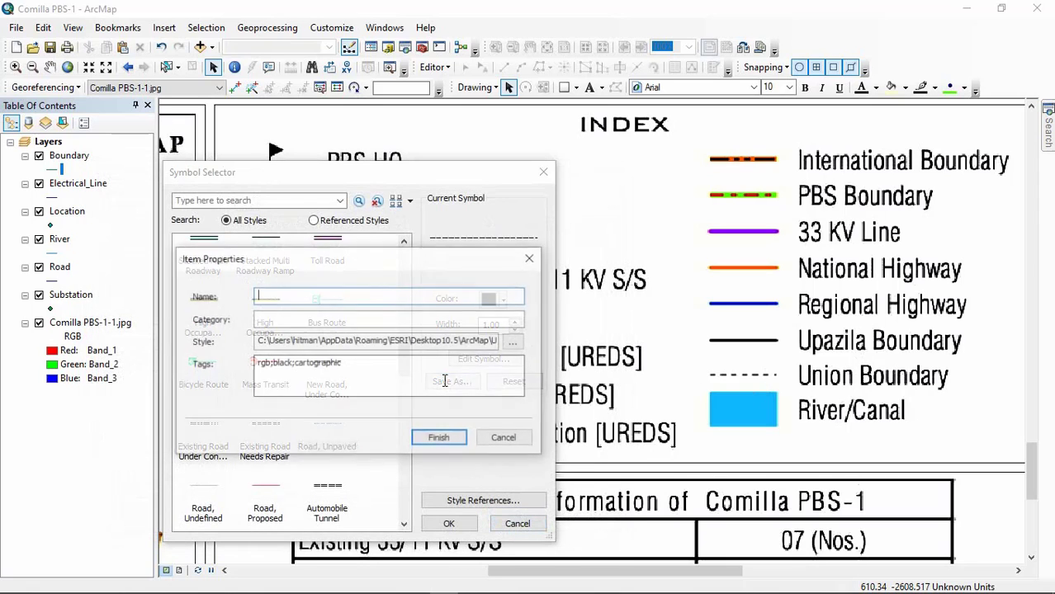
click(348, 295)
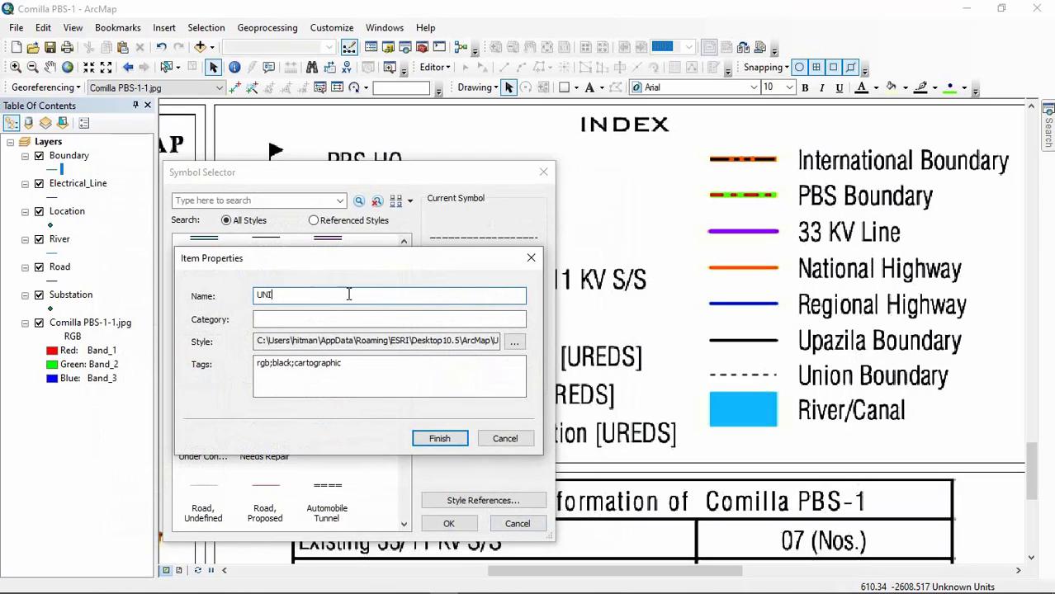
text(UNION BOUNDARY)
click(437, 443)
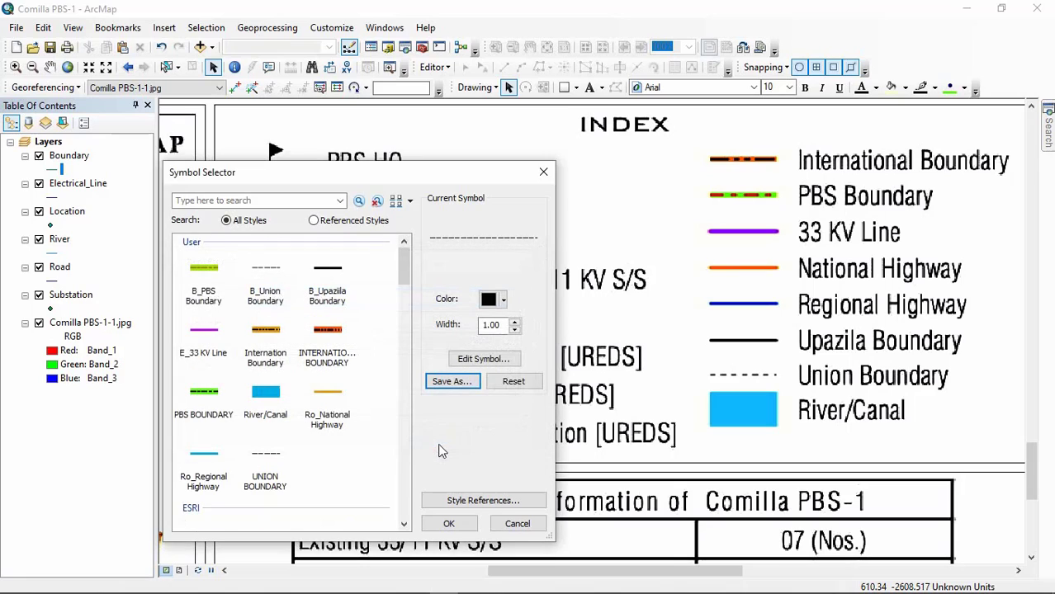
click(450, 524)
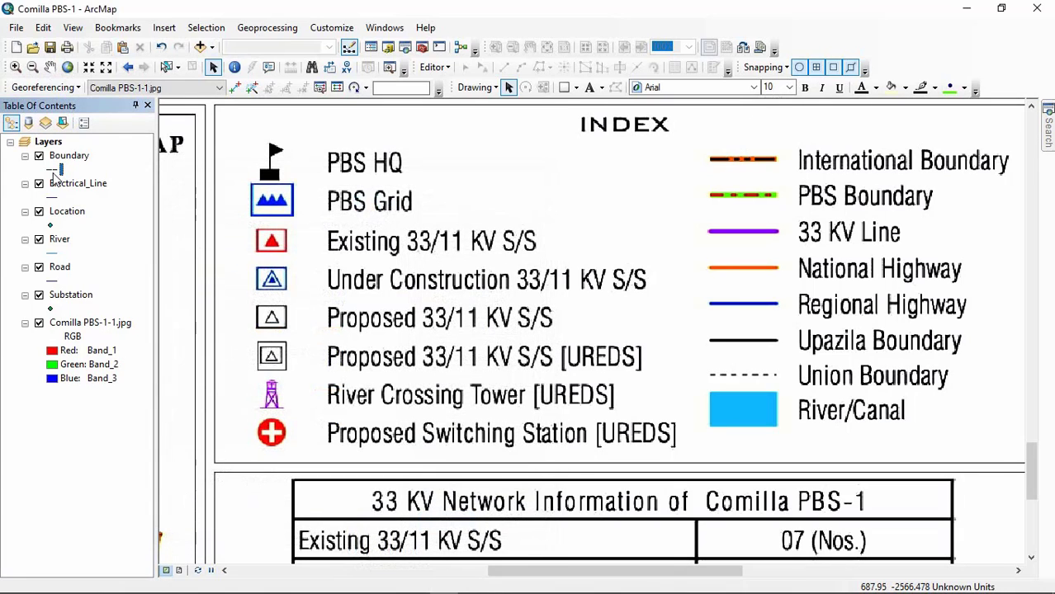
Step: Preview the saved Upazila, PBS and international boundary symbols for the Boundary layer and accept UNION BOUNDARY
click(53, 169)
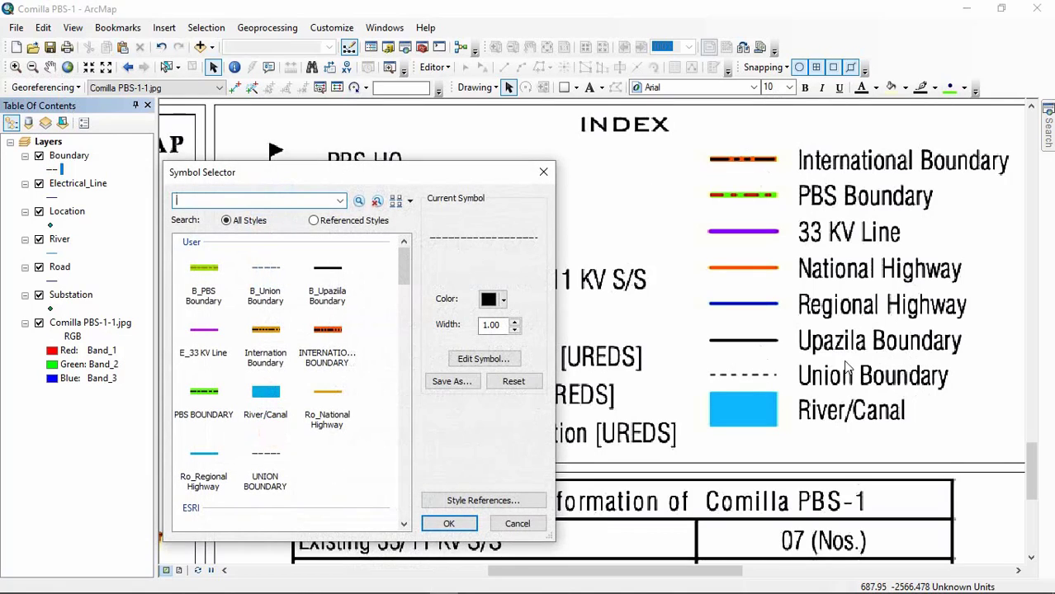
click(334, 295)
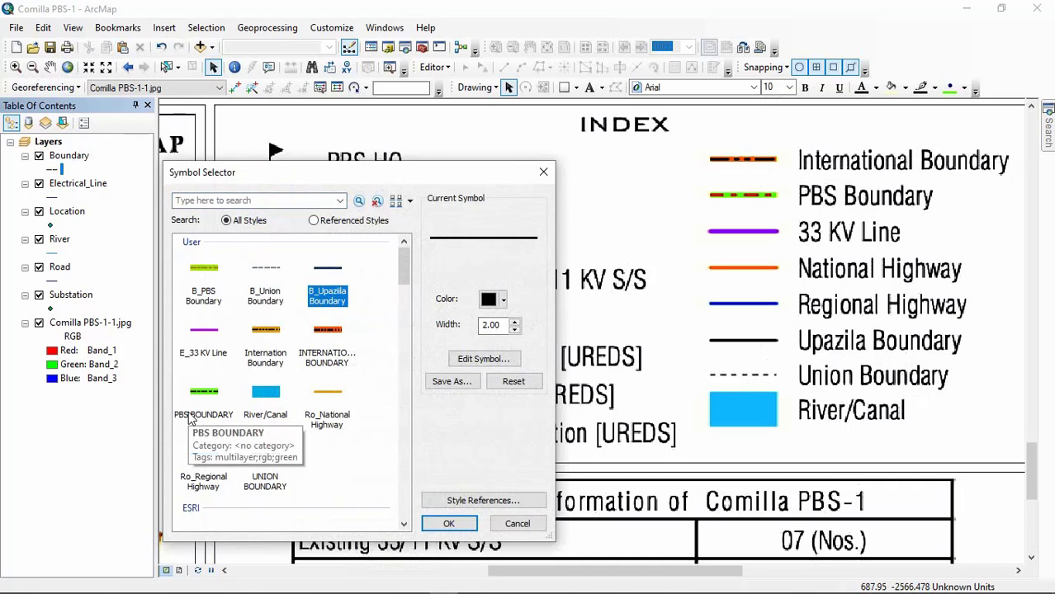
click(191, 415)
click(266, 360)
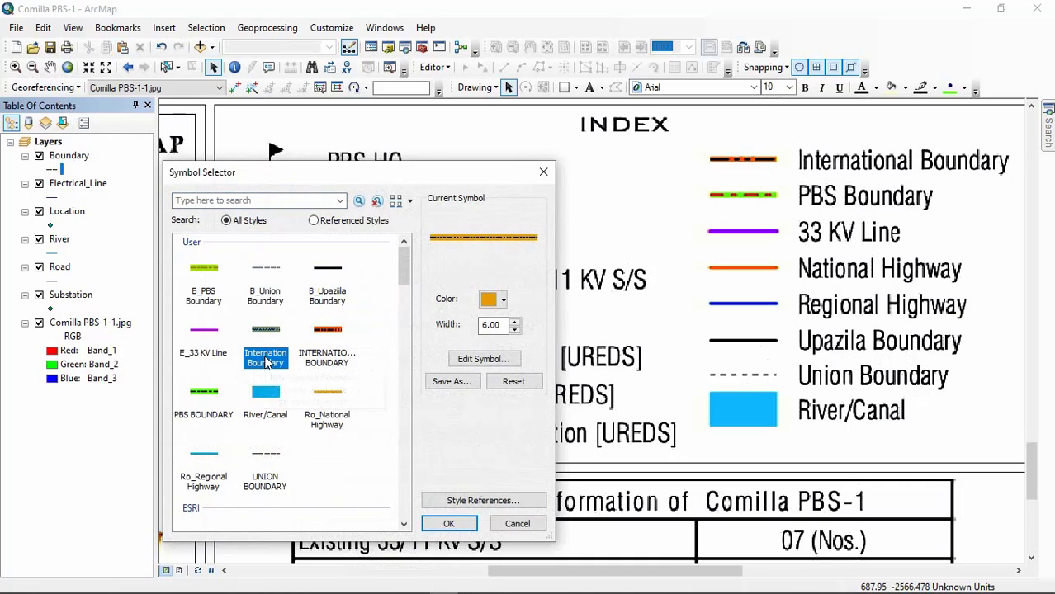
click(266, 485)
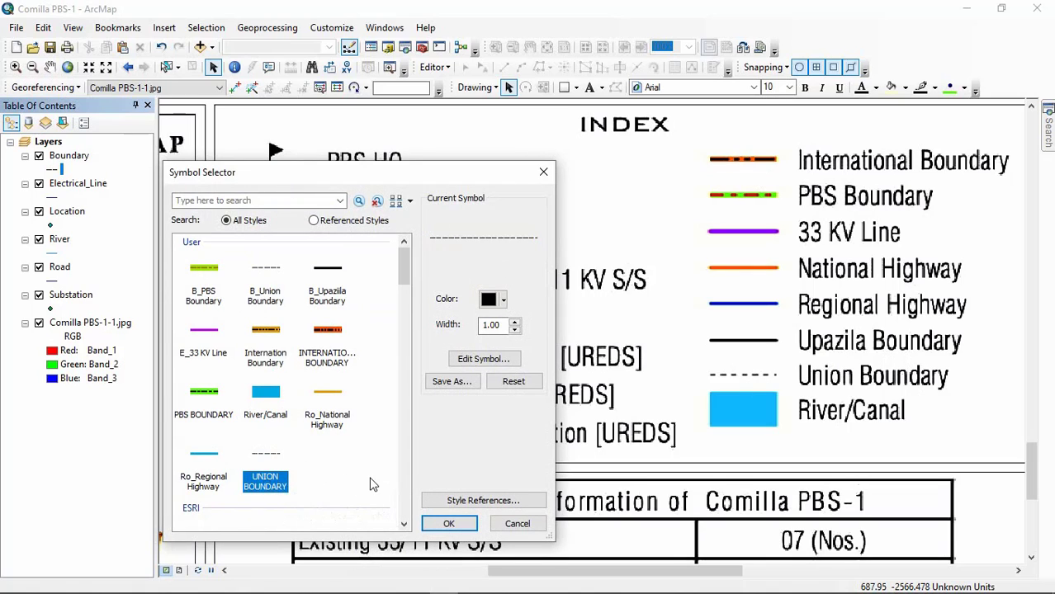
click(449, 523)
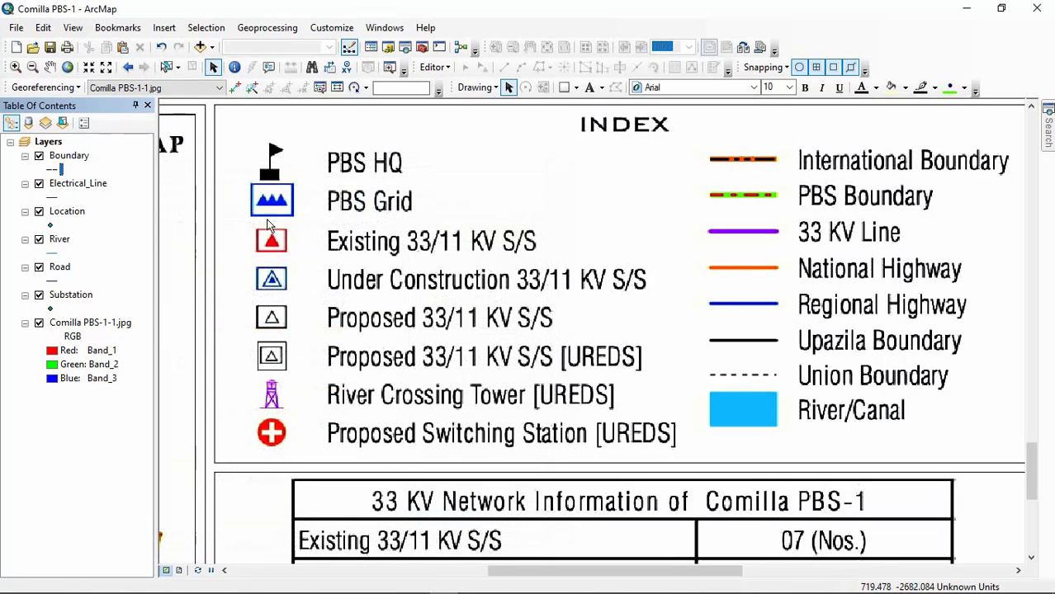
Step: Try a purple line symbol 3 points wide, based on the ESRI style Major Road, for the Electrical_Line layer
click(51, 197)
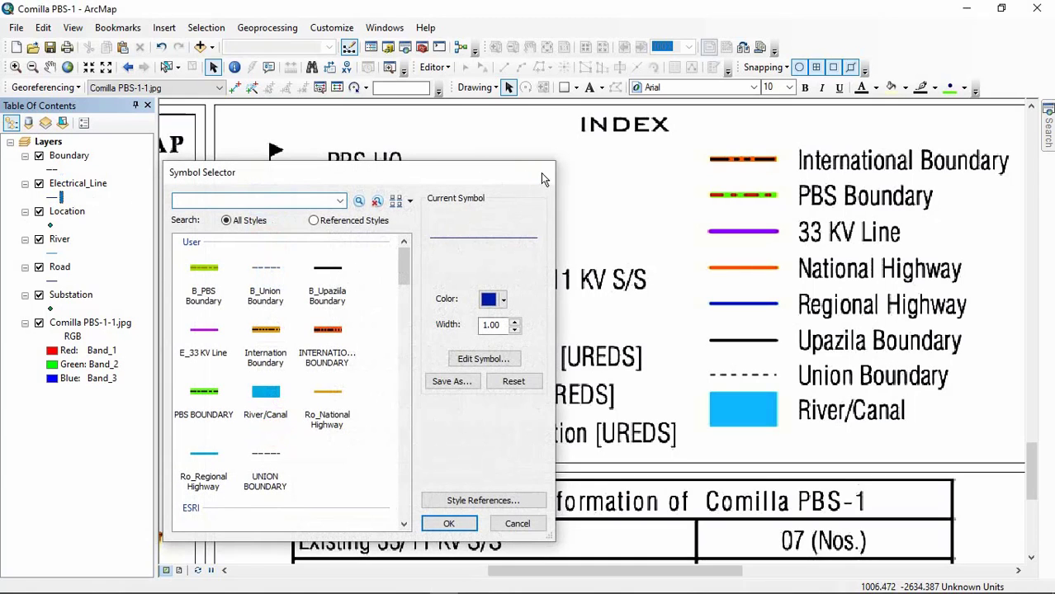
click(542, 173)
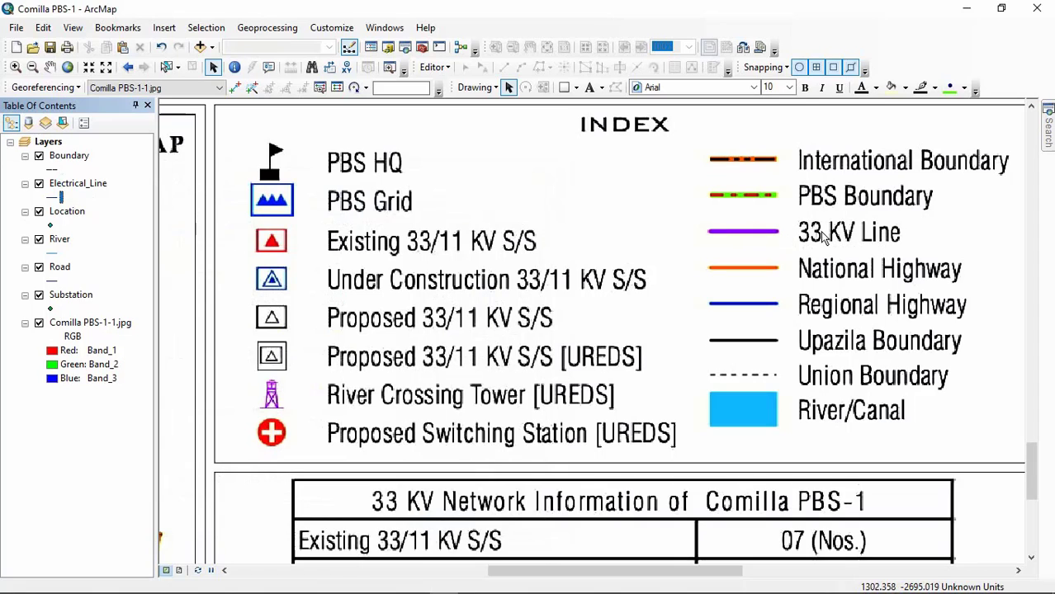
click(60, 198)
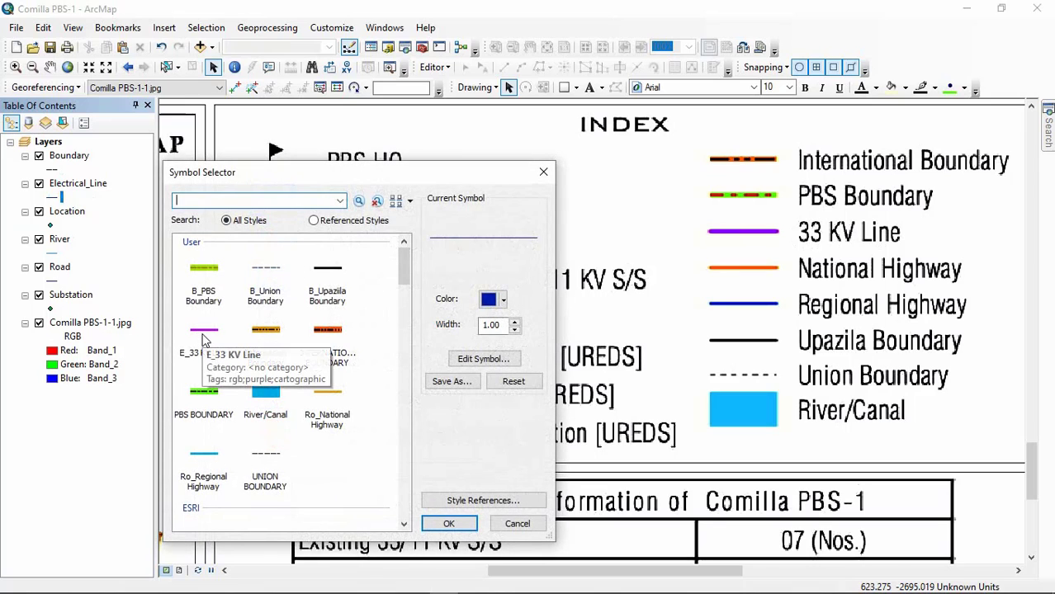
scroll(325, 321, down, 4)
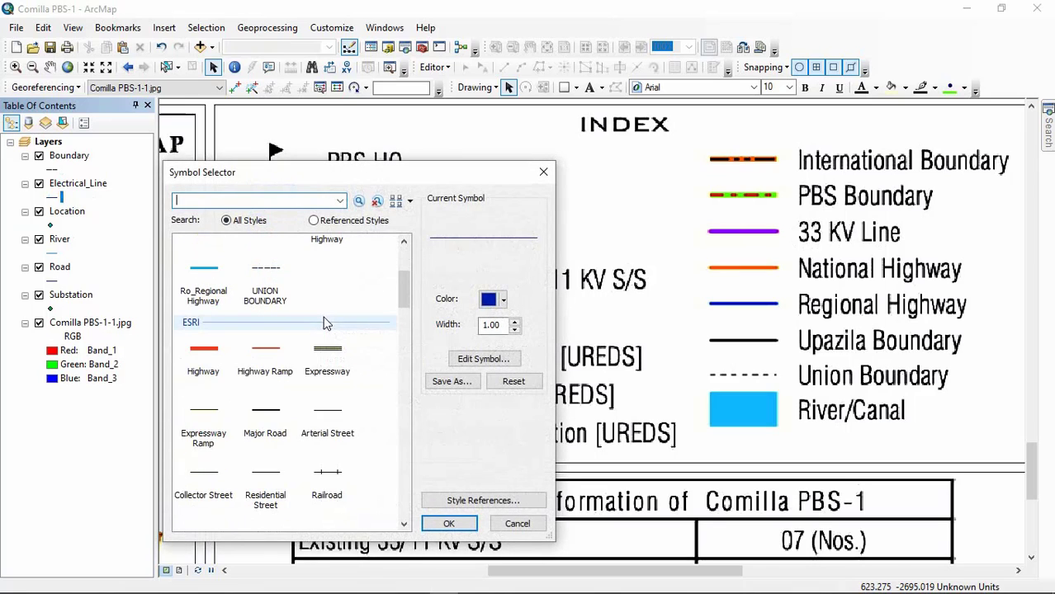
click(275, 386)
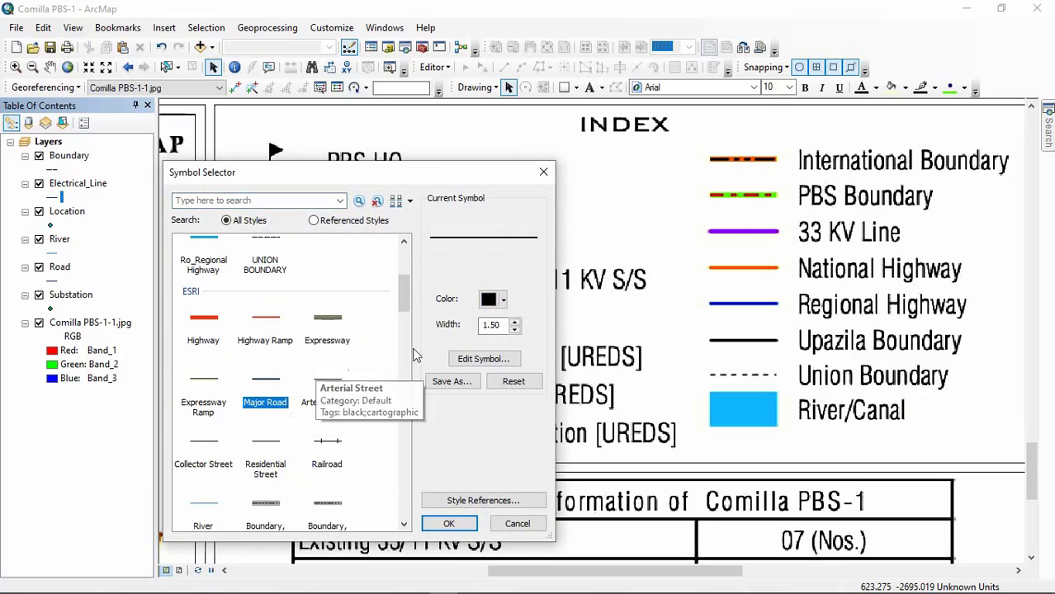
click(503, 300)
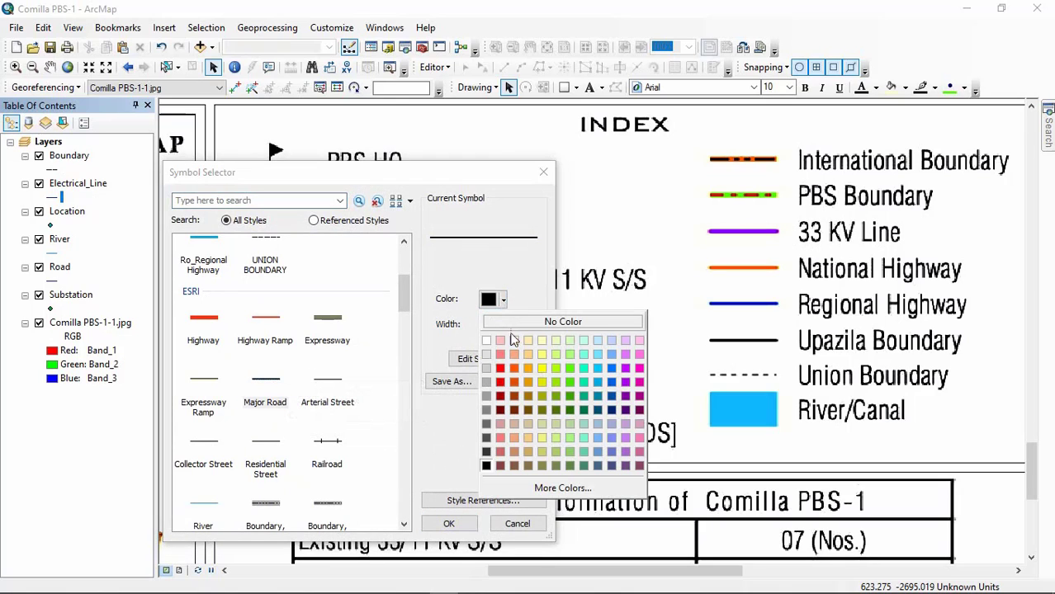
click(627, 373)
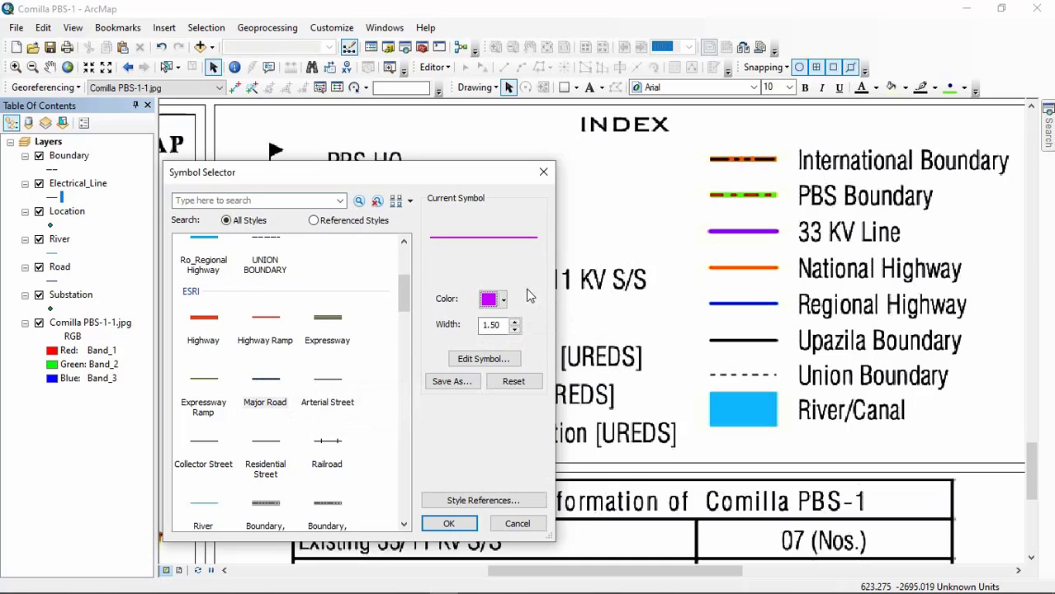
click(515, 322)
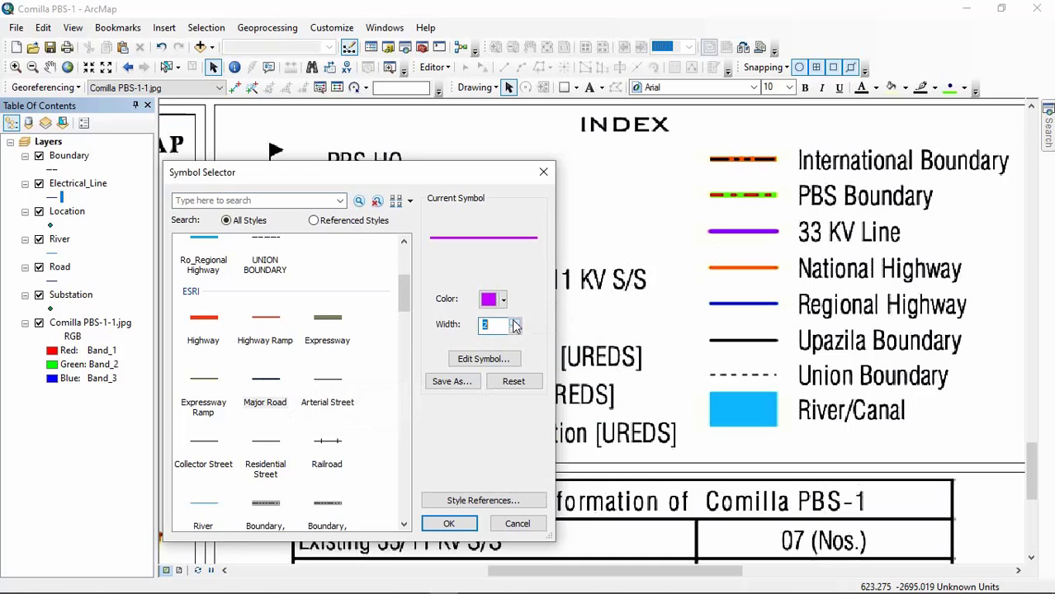
Step: Start saving the purple line as a style item, dismiss it unsaved, and leave the Electrical_Line symbol selection without applying it
click(451, 381)
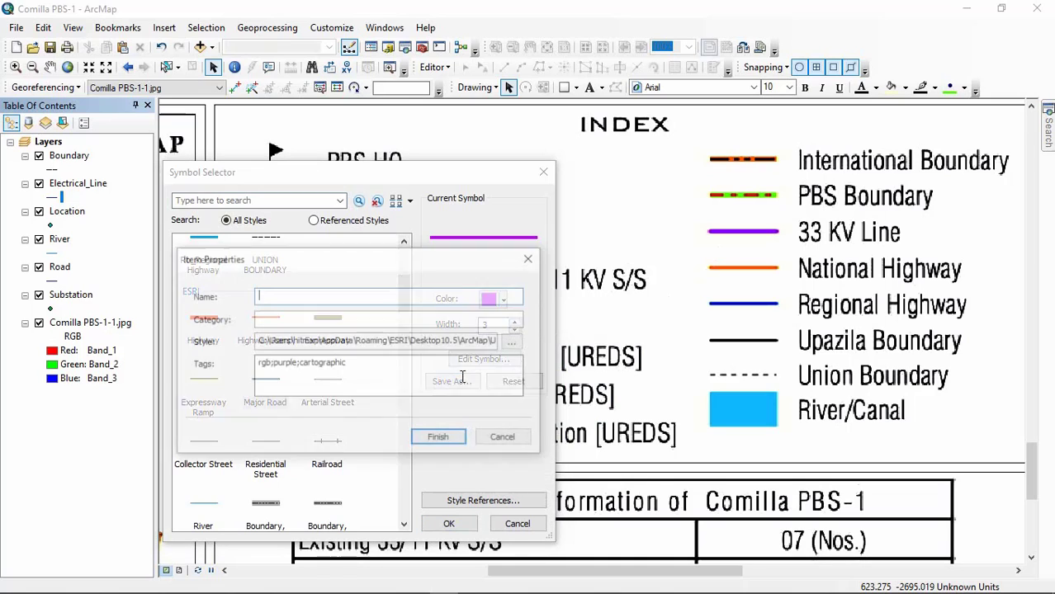
click(529, 259)
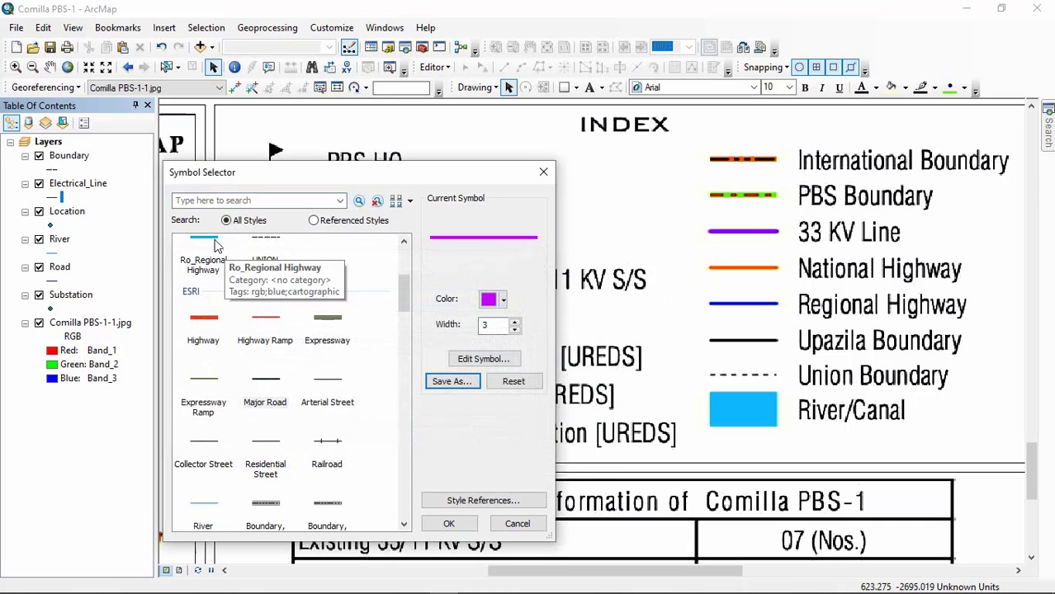
scroll(211, 265, up, 2)
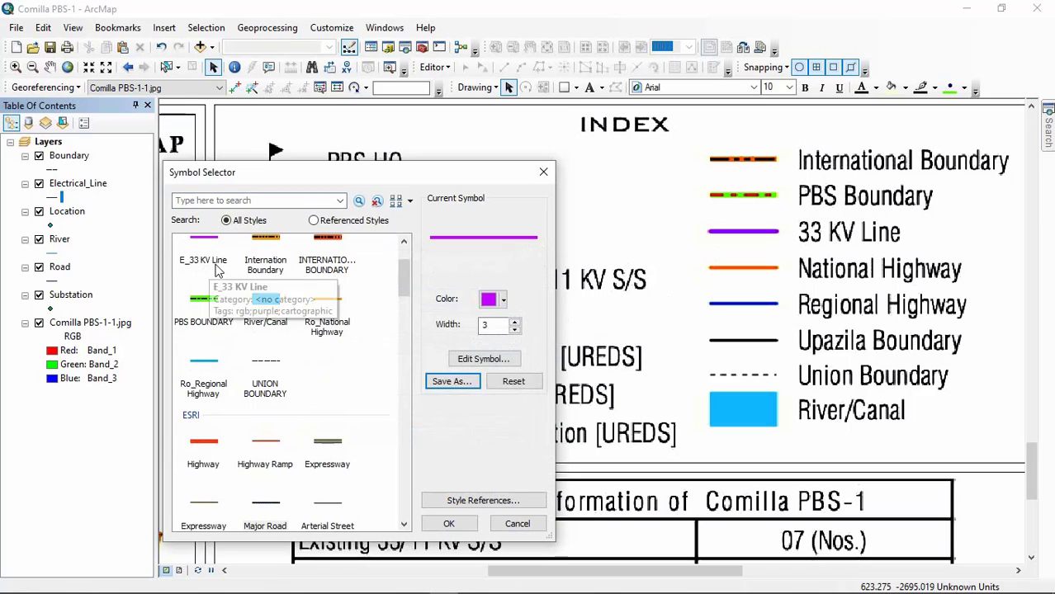
scroll(223, 277, up, 2)
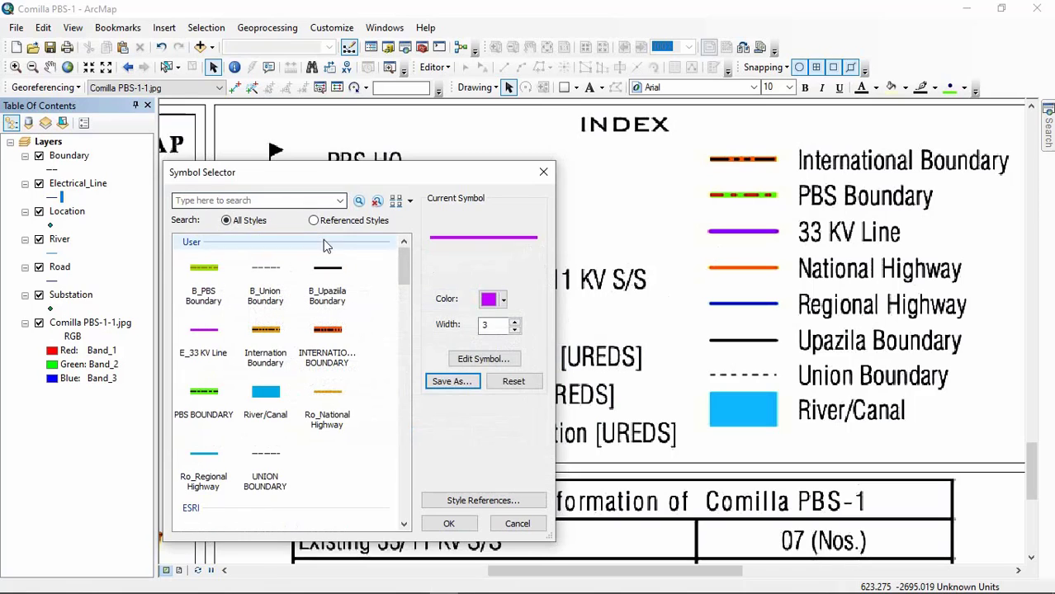
click(543, 172)
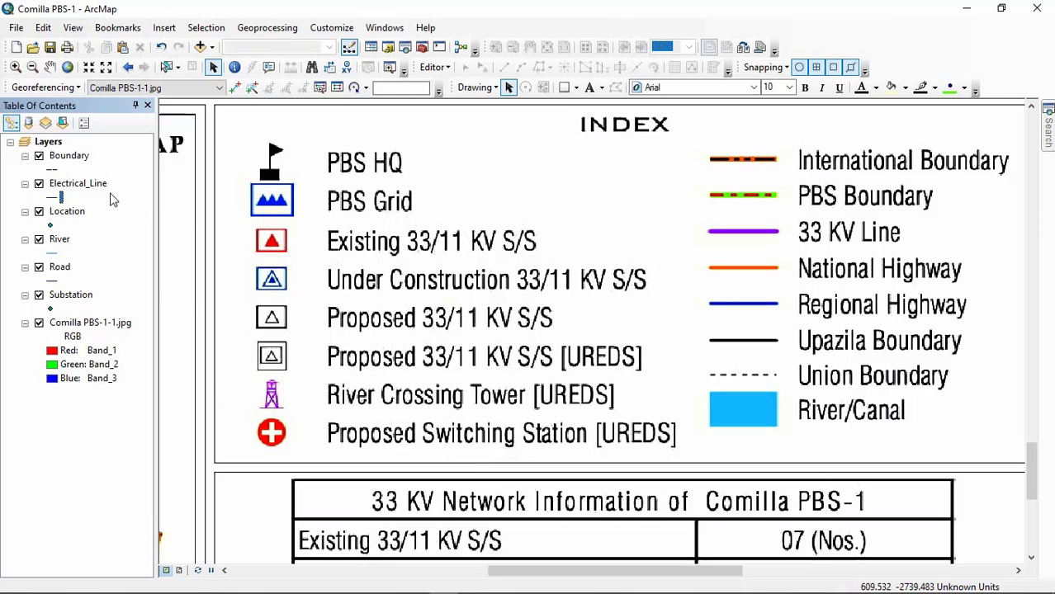
Step: Choose the ESRI style marker Triangle 1 as the base symbol for the Location layer
click(50, 225)
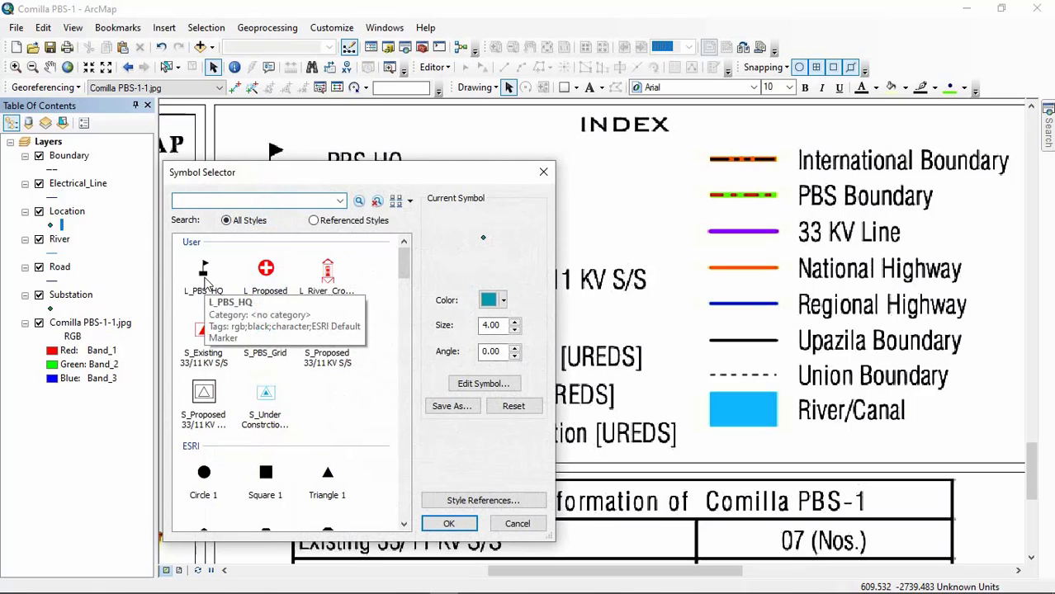
drag(287, 173, 672, 119)
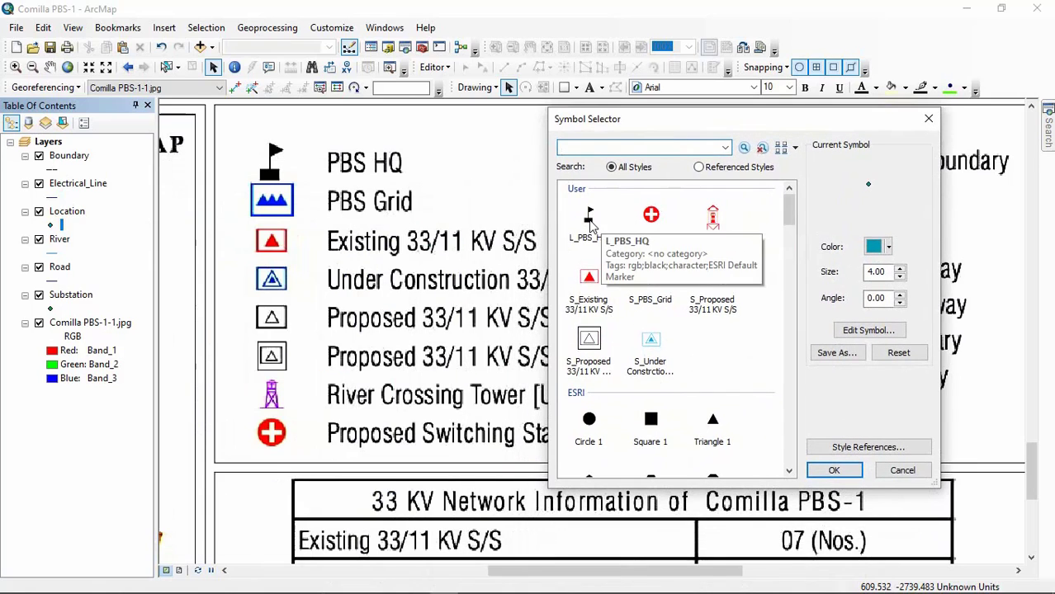
scroll(701, 437, down, 4)
scroll(729, 446, down, 5)
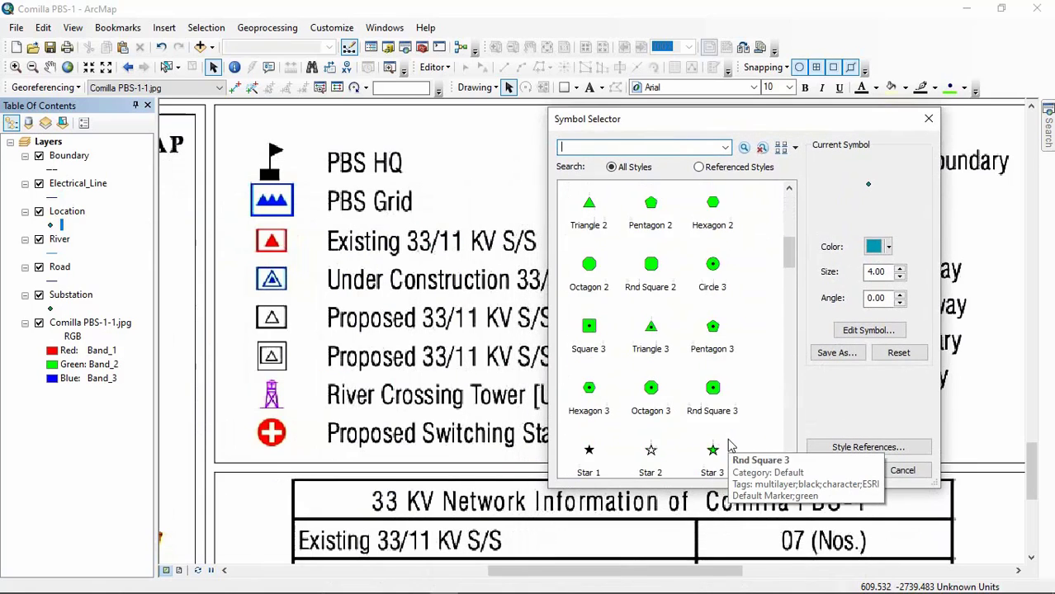
scroll(730, 437, up, 5)
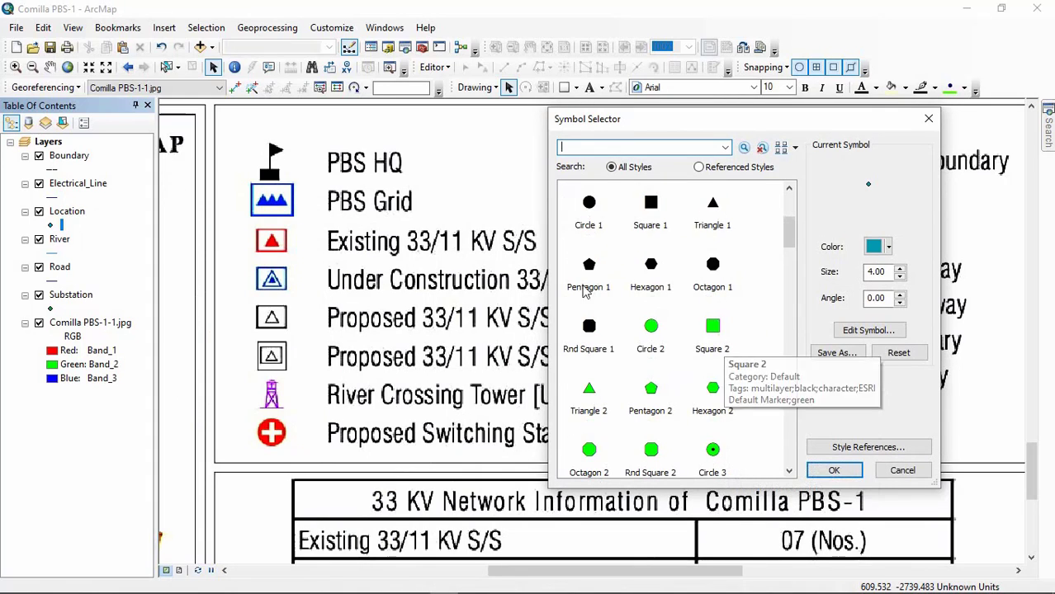
click(712, 208)
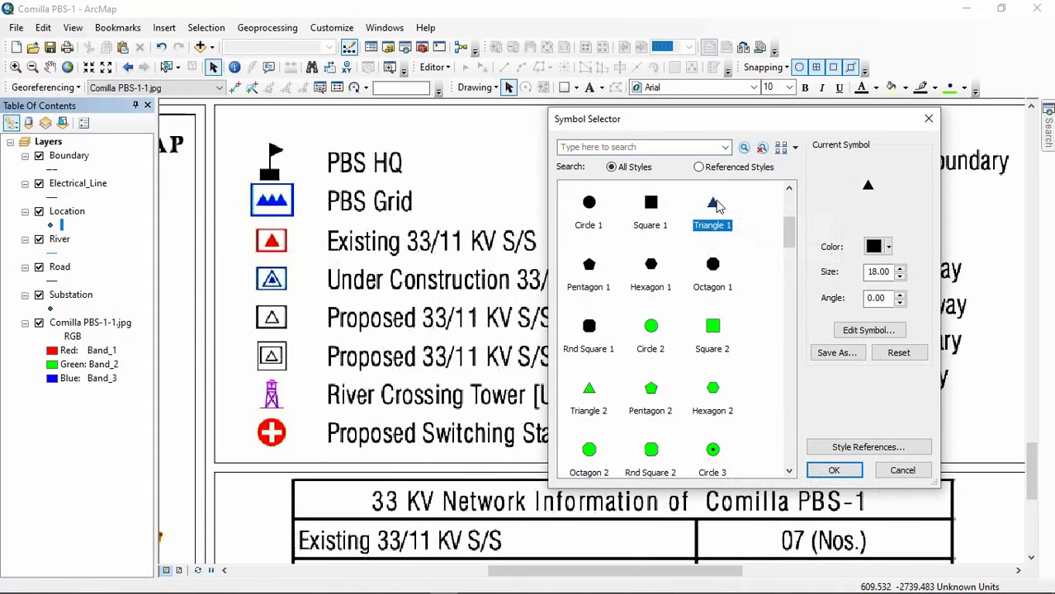
Step: Edit the marker and compare the solid and outlined flag characters of the ESRI Default Marker font, previewing at 400%
click(861, 332)
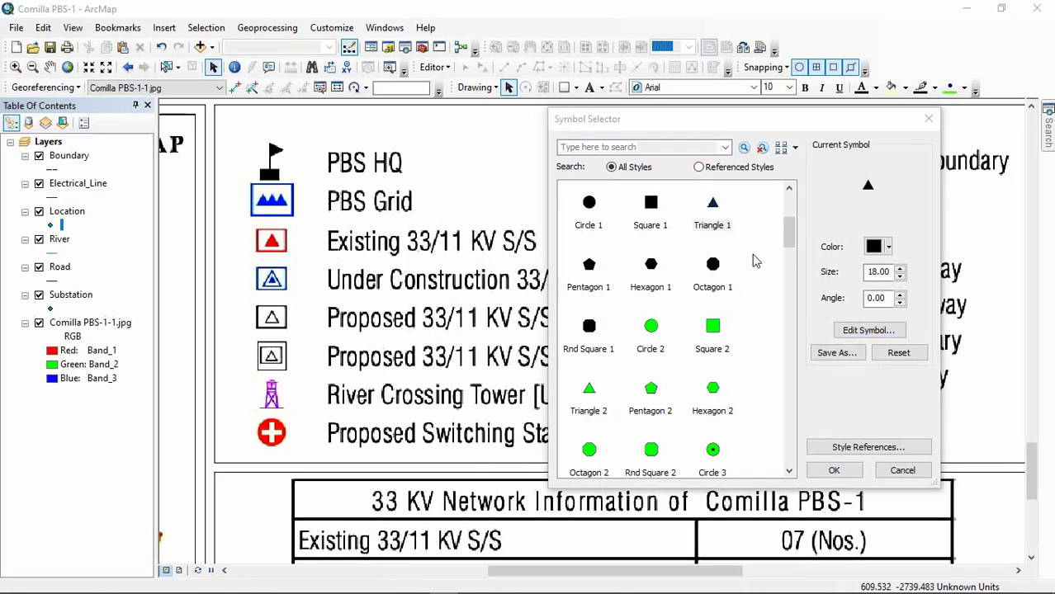
scroll(761, 316, down, 3)
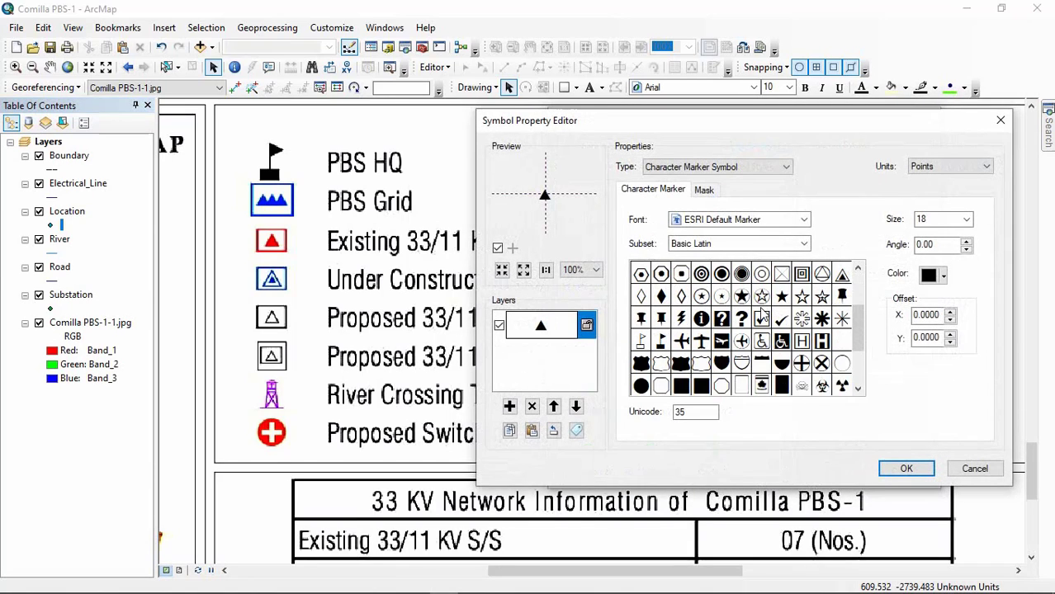
click(662, 342)
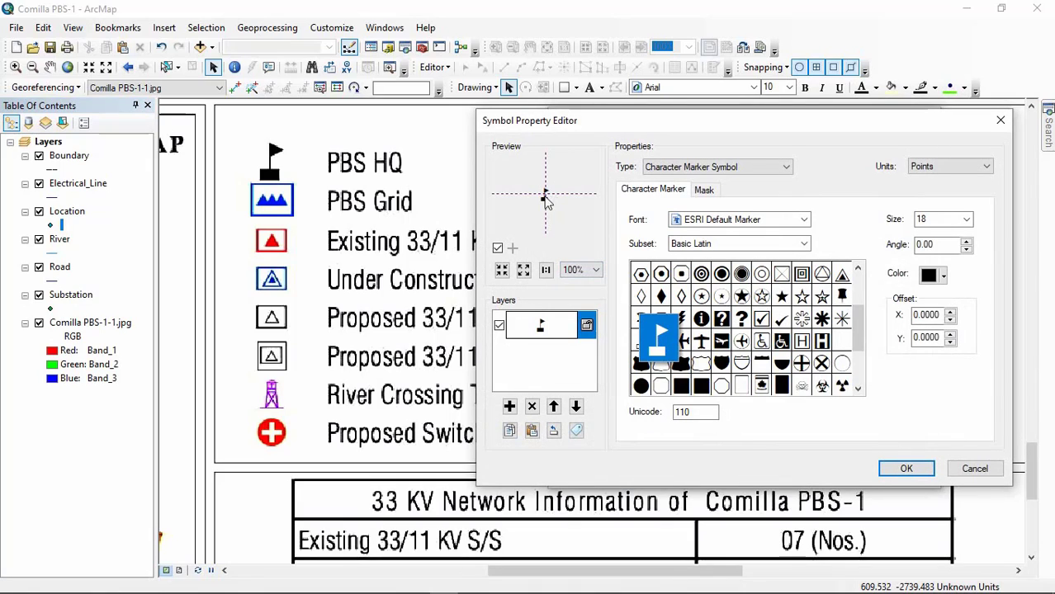
click(671, 348)
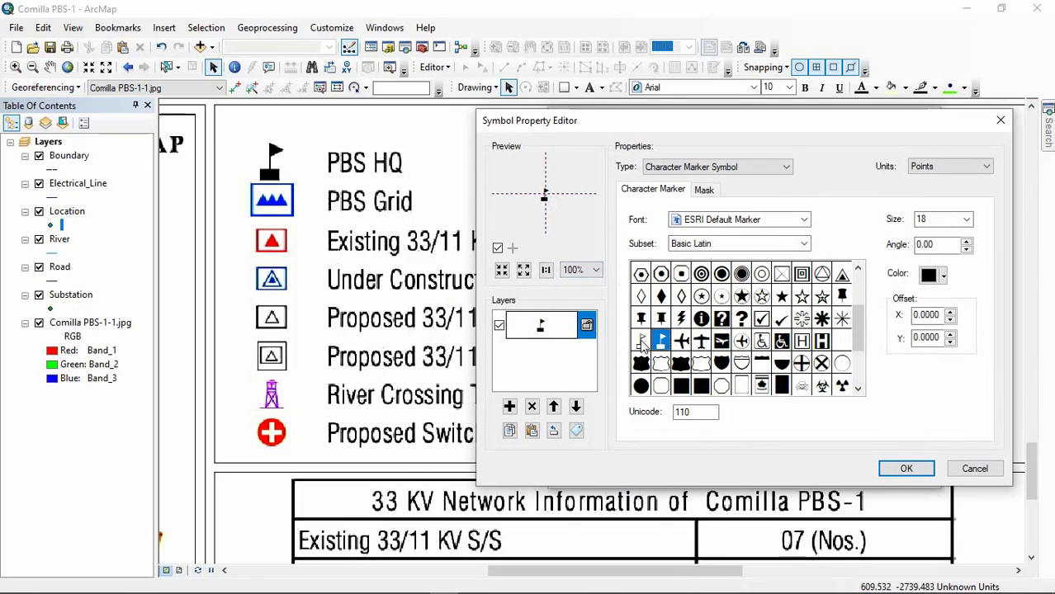
click(642, 343)
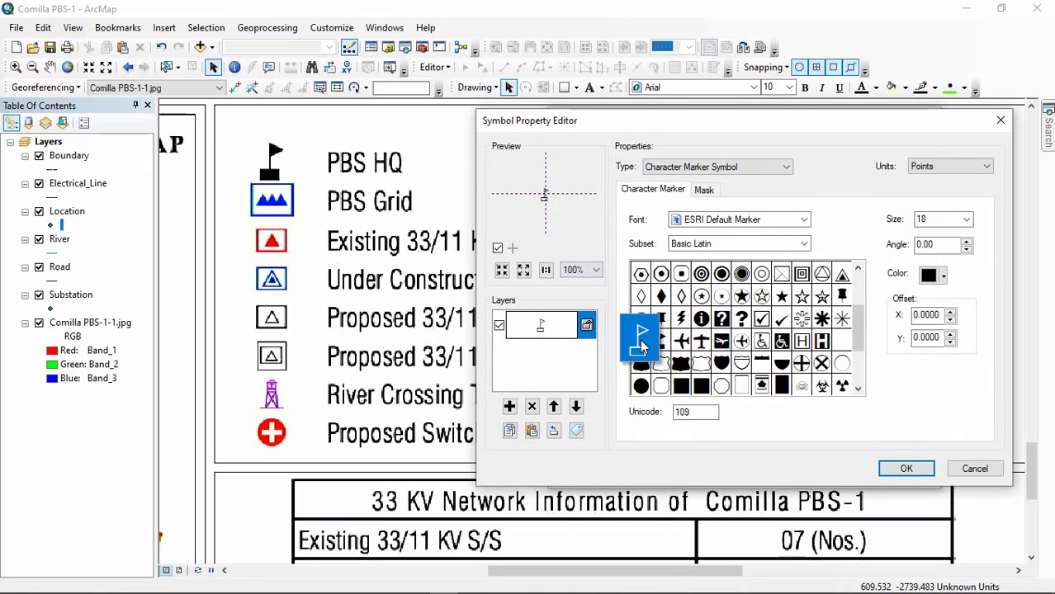
click(595, 269)
click(585, 297)
click(595, 270)
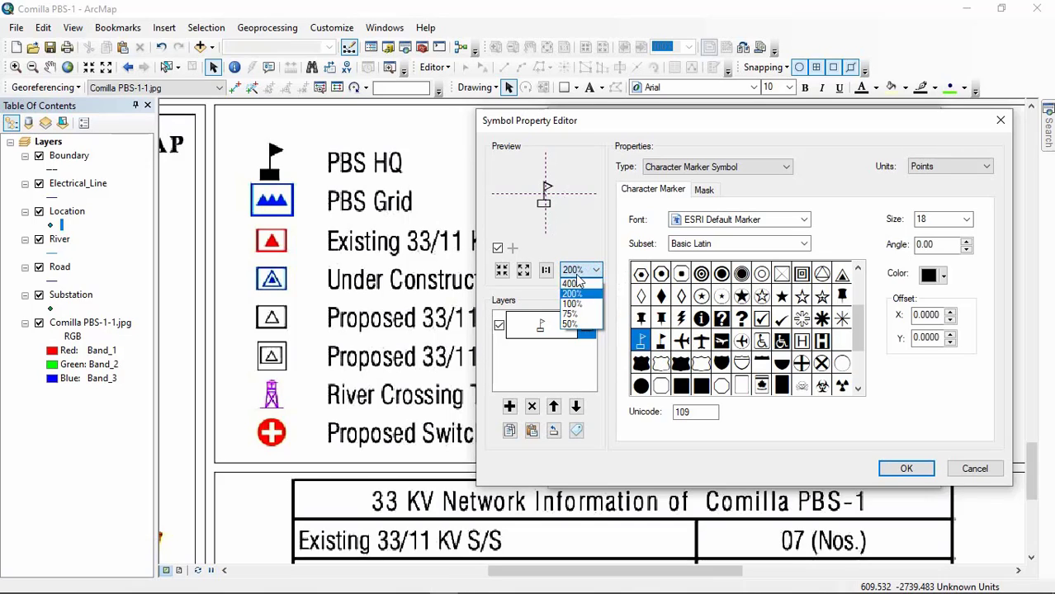
click(582, 311)
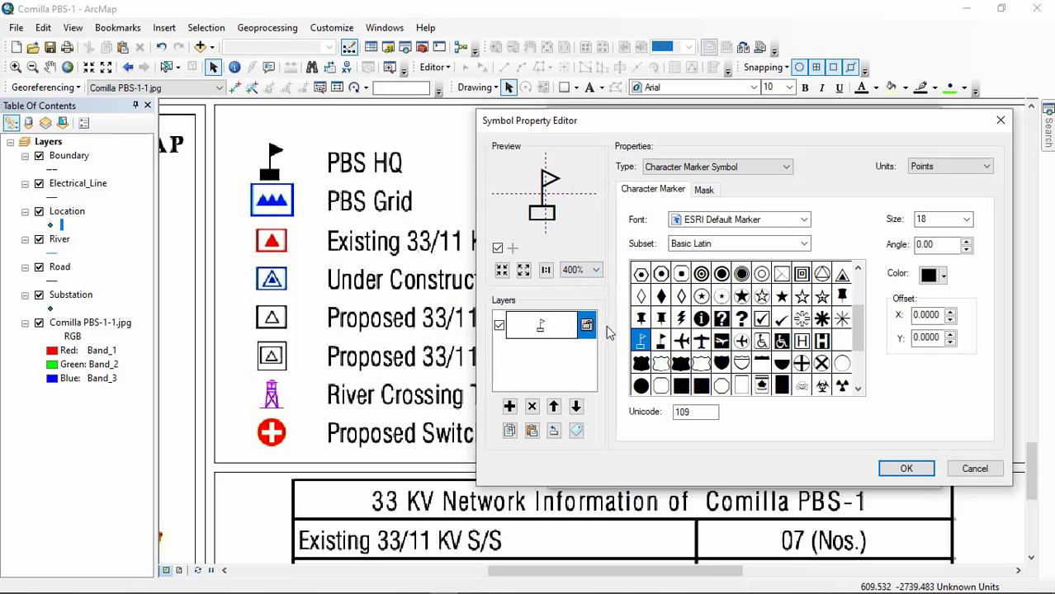
Step: Try the solid flag character, Unicode 110, as the marker and accept the symbol edit
click(662, 339)
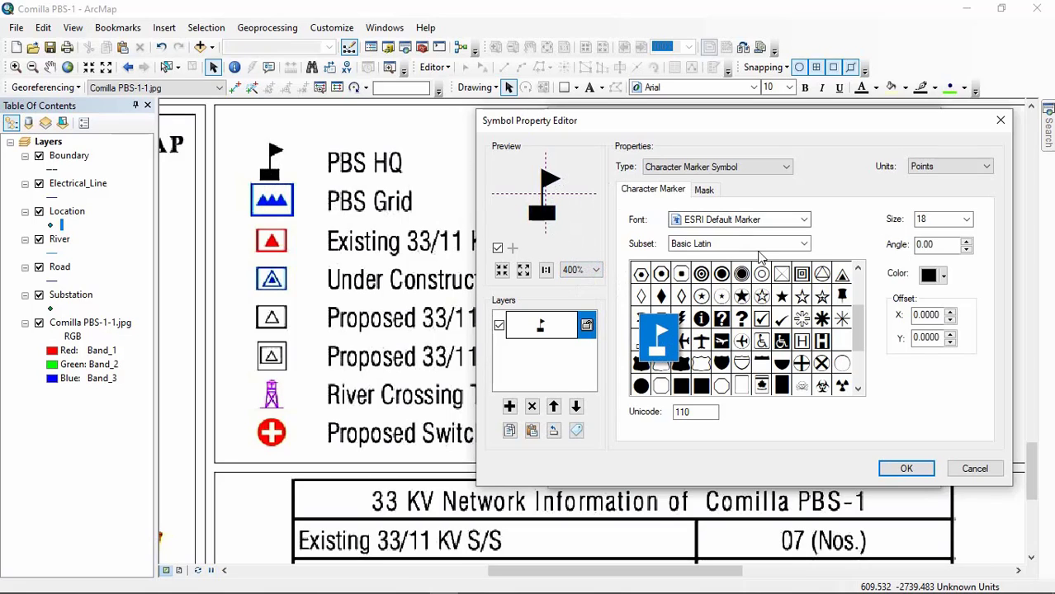
scroll(794, 345, down, 2)
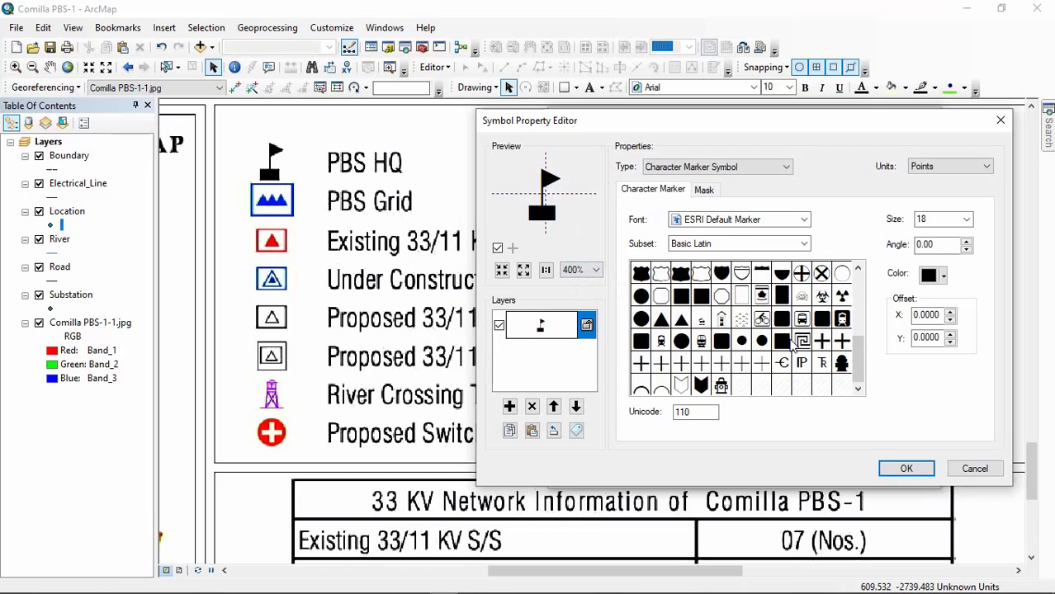
scroll(794, 345, up, 3)
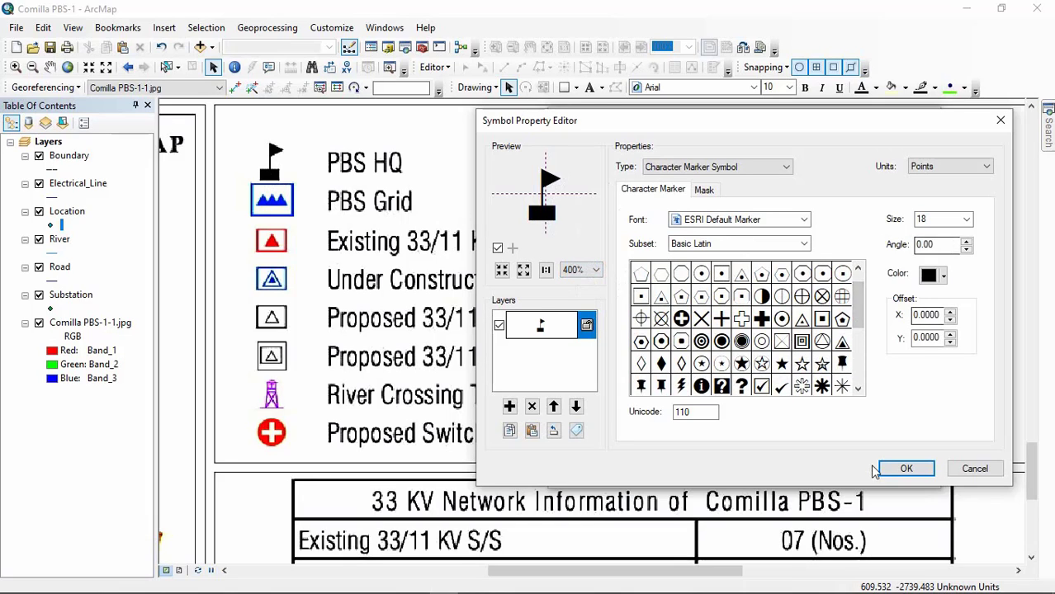
click(906, 468)
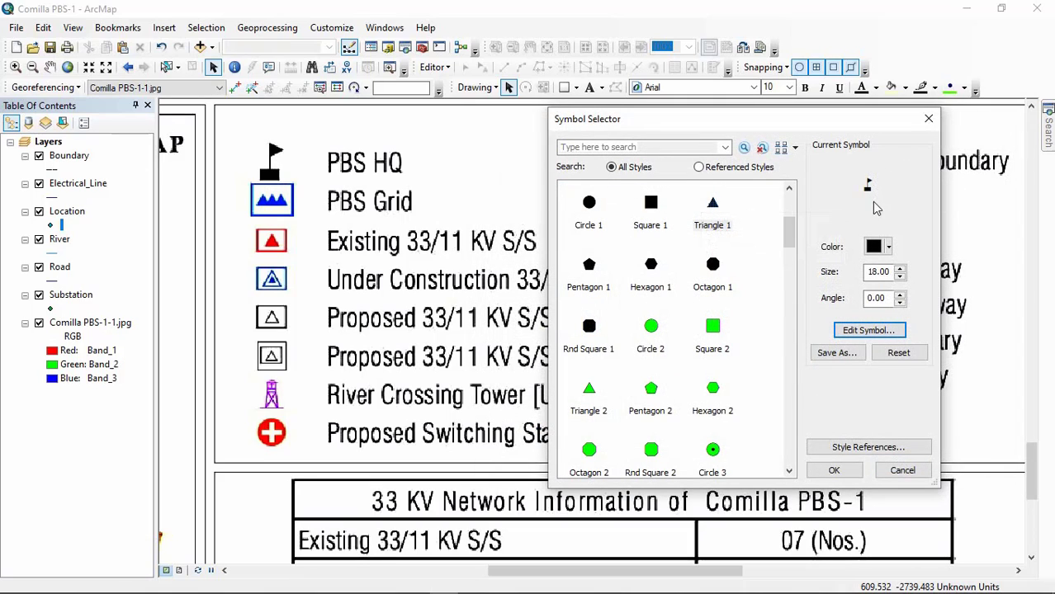
Step: Enlarge the flag marker to size 26, start saving it as a style item, and dismiss that unsaved
click(899, 269)
click(899, 269)
click(899, 269)
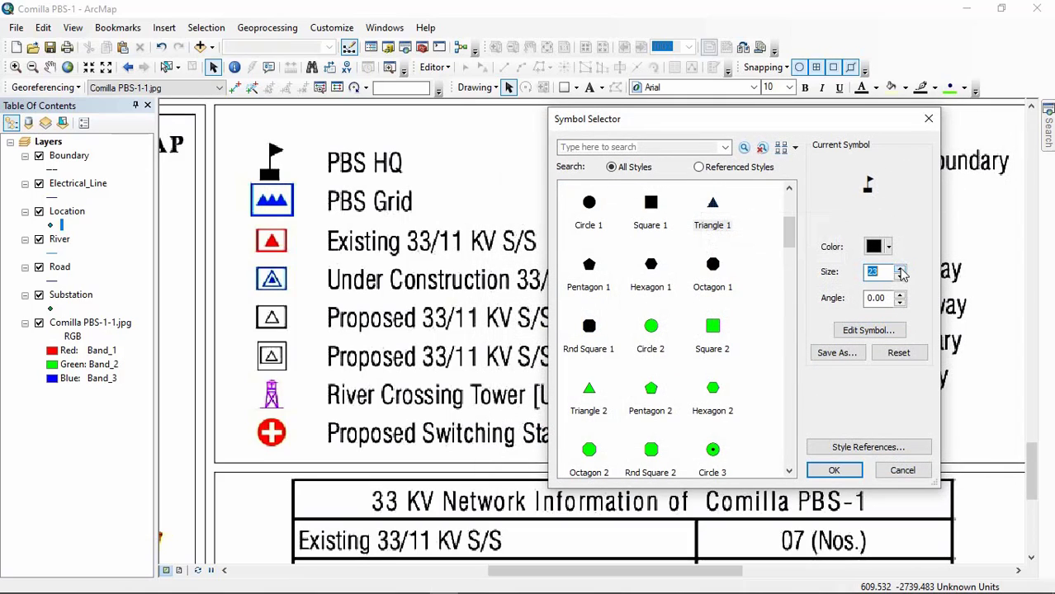
click(901, 269)
click(900, 270)
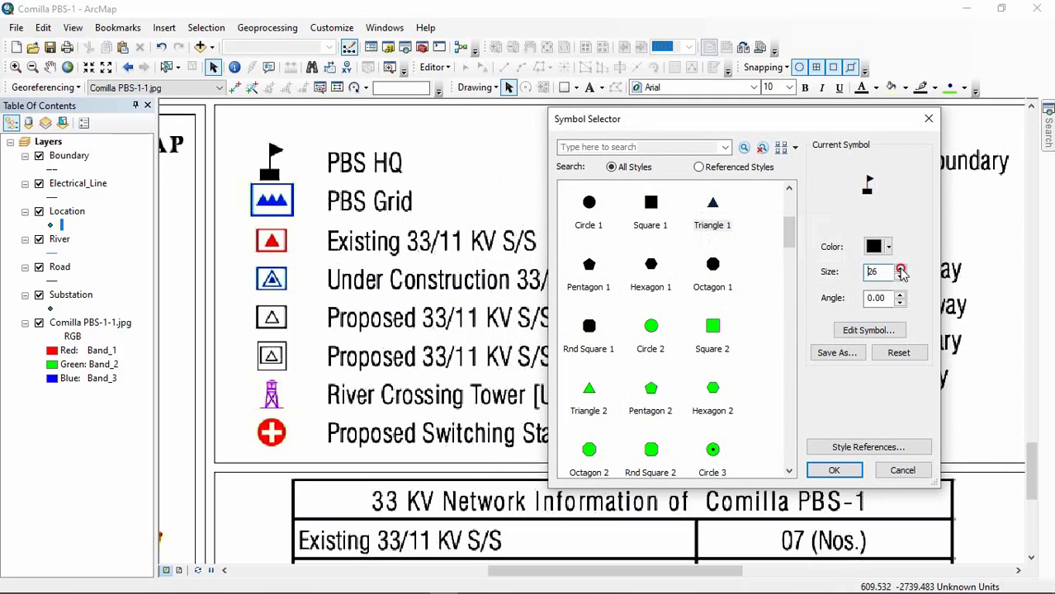
click(837, 354)
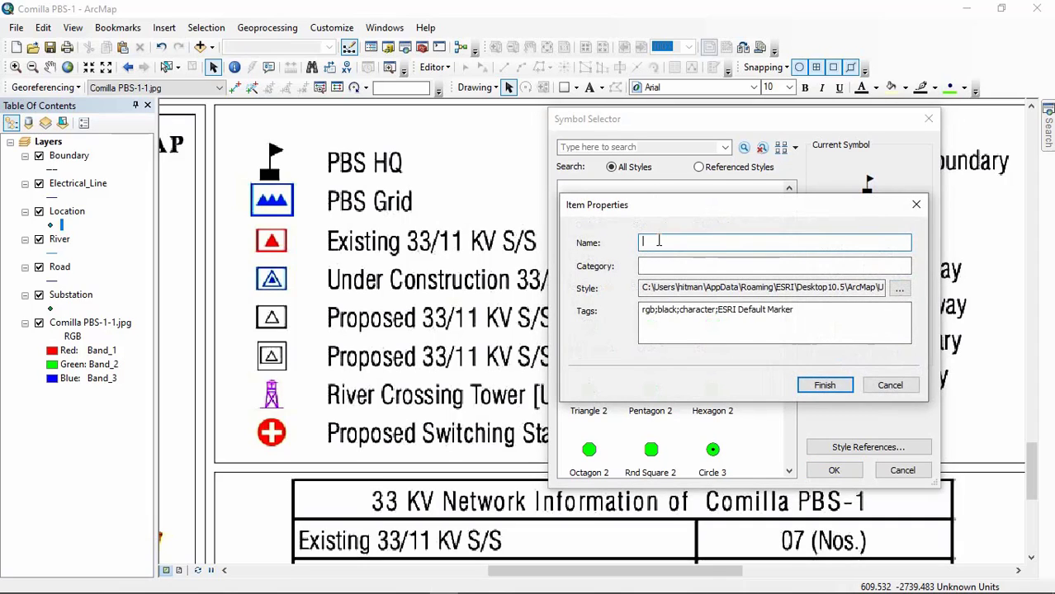
click(915, 205)
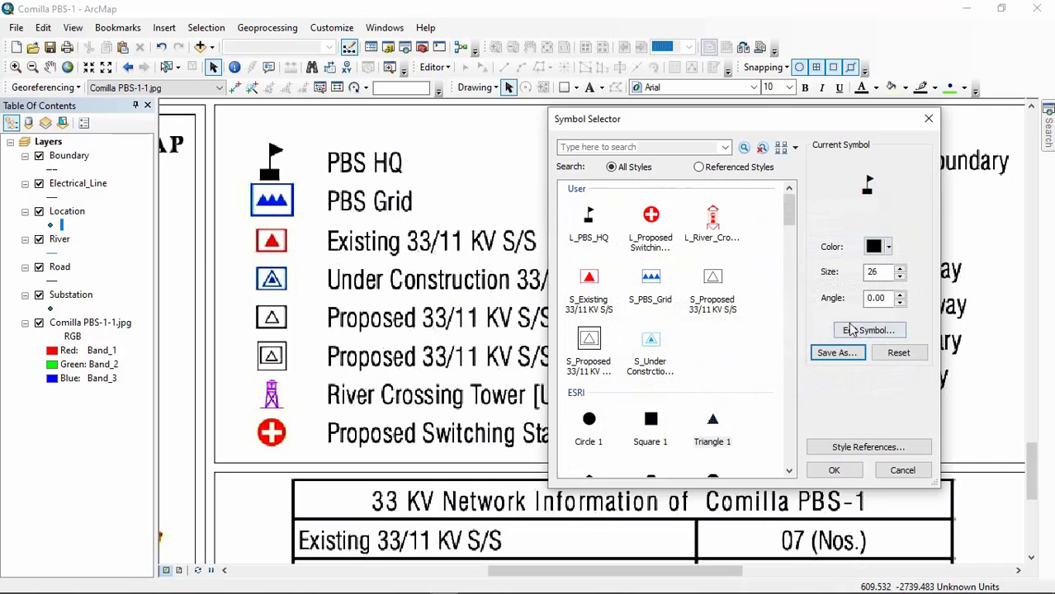
Step: Select Triangle 1 again as the Location symbol and open it for editing with the preview at 200%
click(714, 418)
click(881, 330)
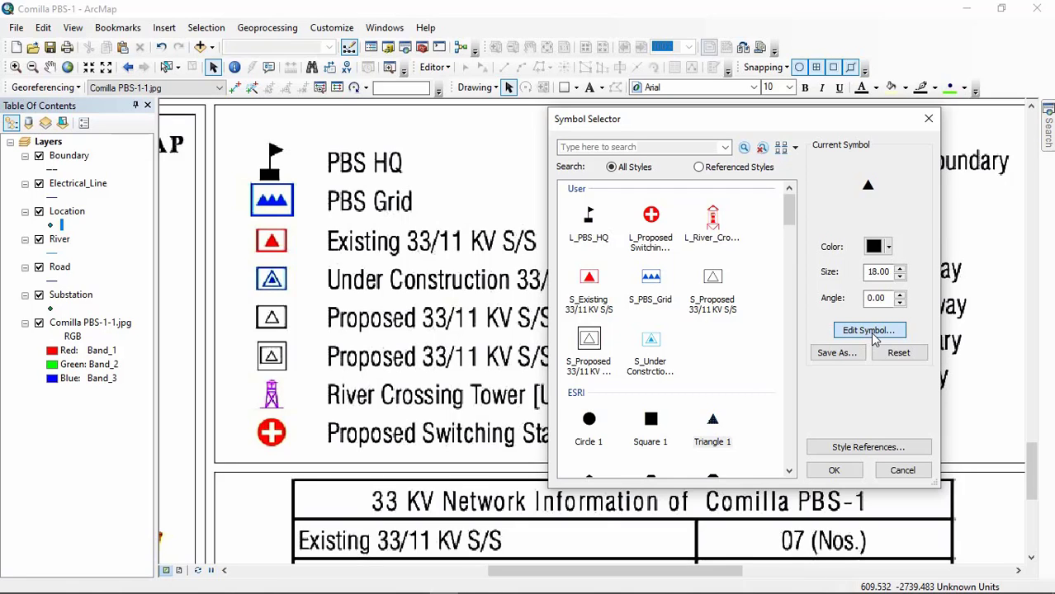
click(869, 331)
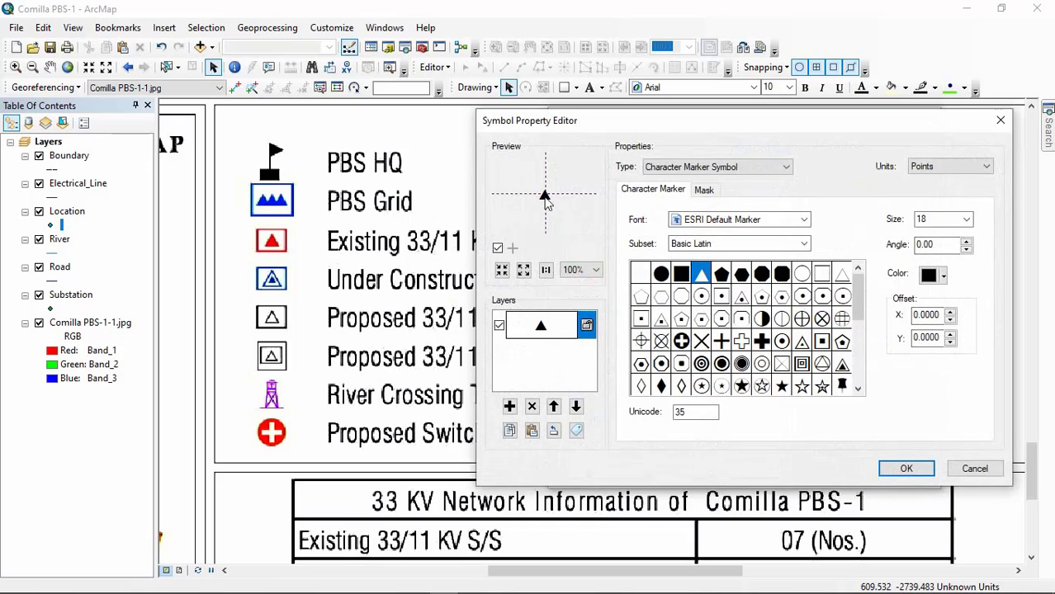
click(580, 272)
click(580, 295)
Step: Color the triangle marker a medium-dark blue after trying a brighter and a darker shade
click(943, 276)
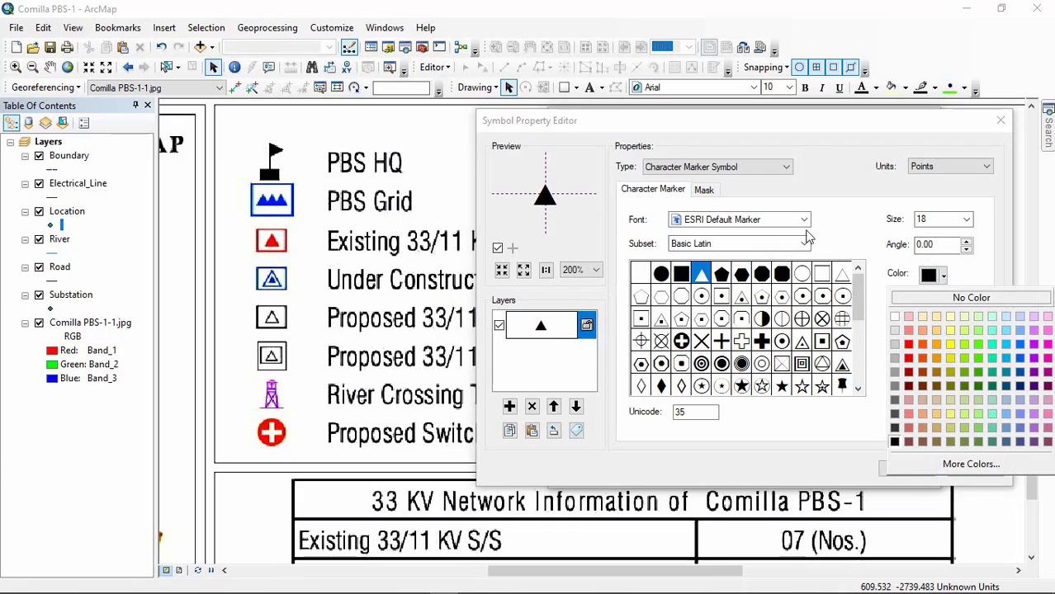
click(1021, 346)
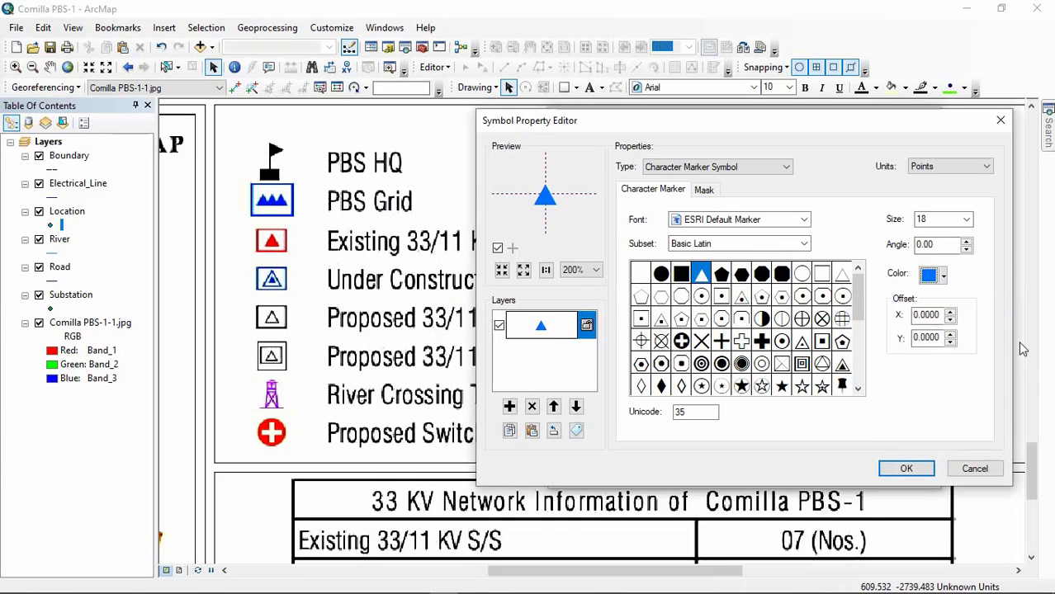
click(932, 275)
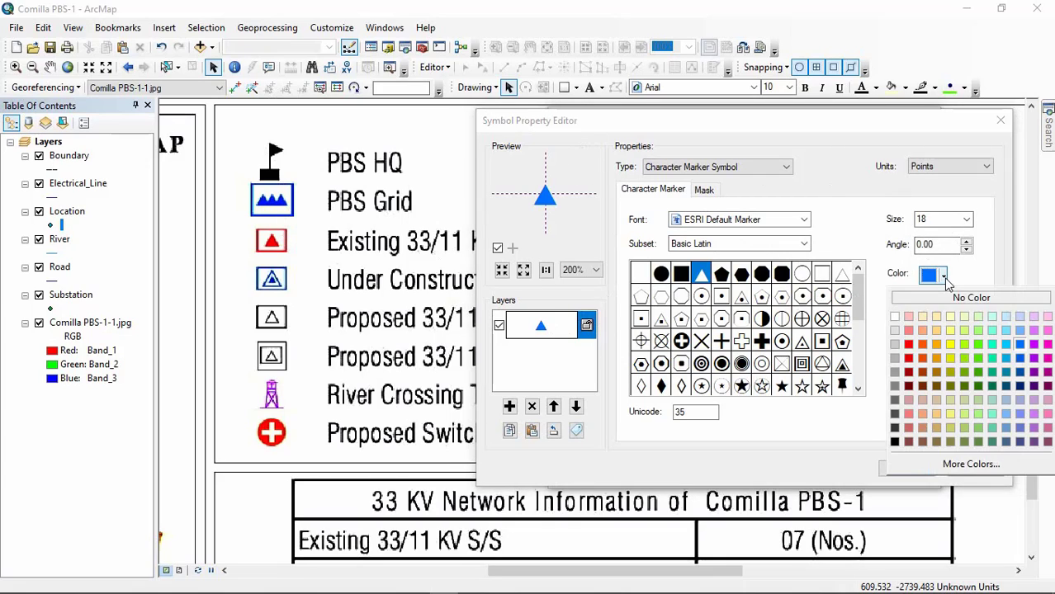
click(1020, 386)
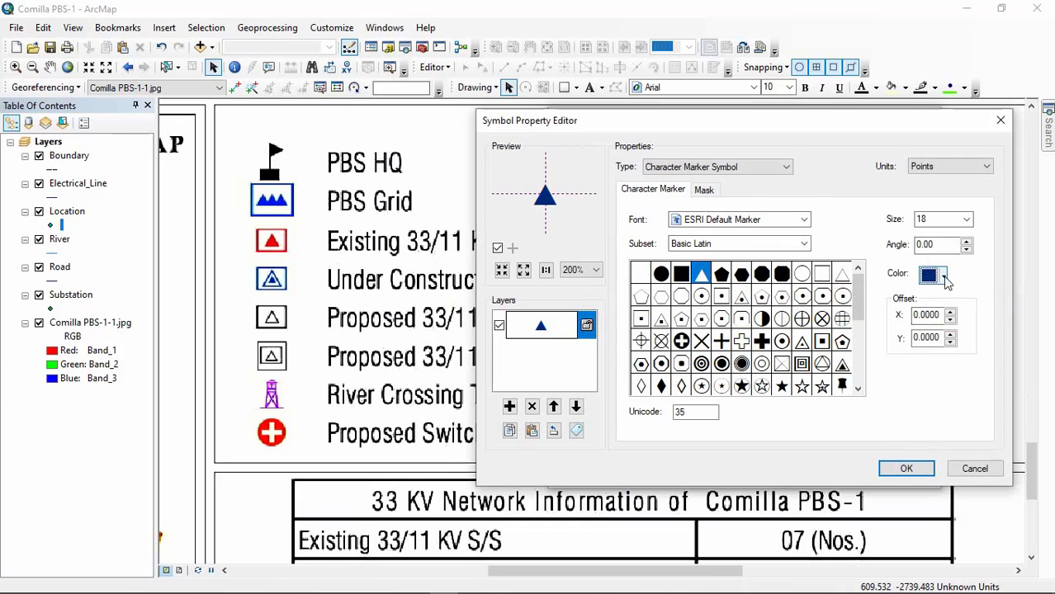
click(944, 278)
click(1022, 376)
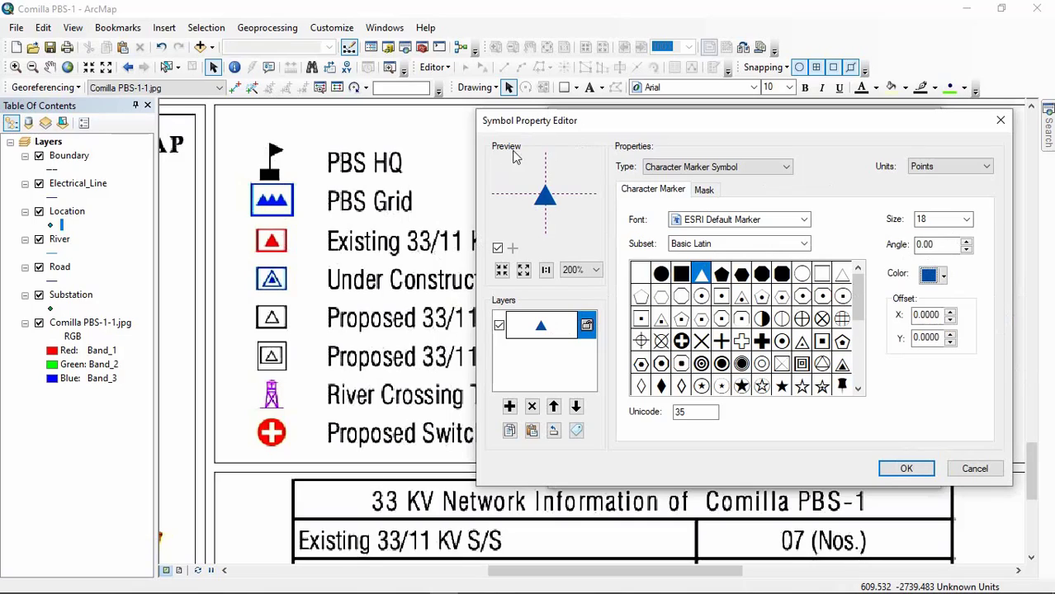
Step: Add a second Character Marker Symbol layer above the blue triangle, using the solid triangle character, Unicode 35
click(509, 408)
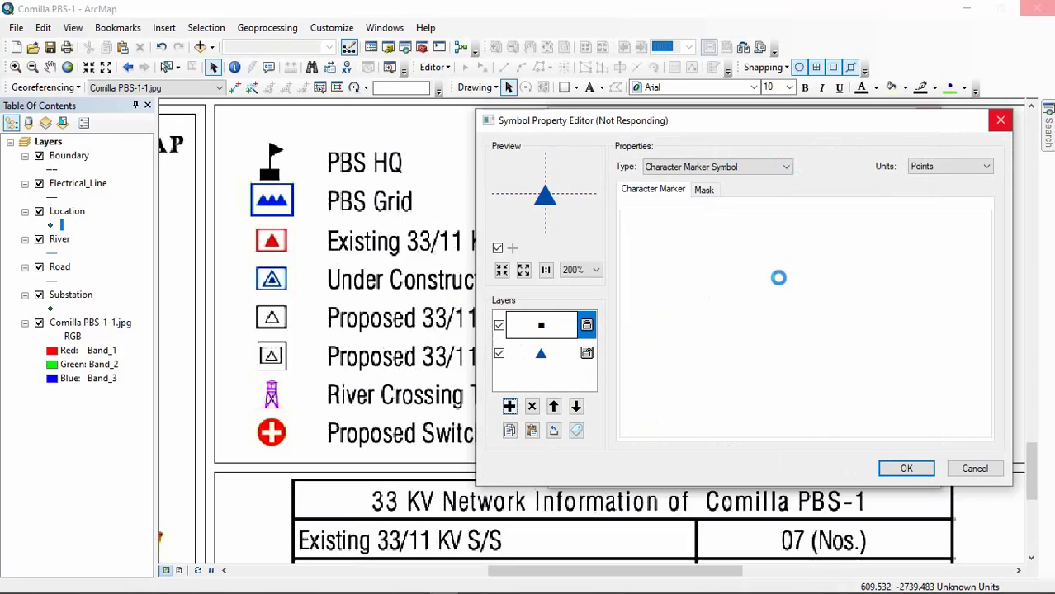
click(715, 169)
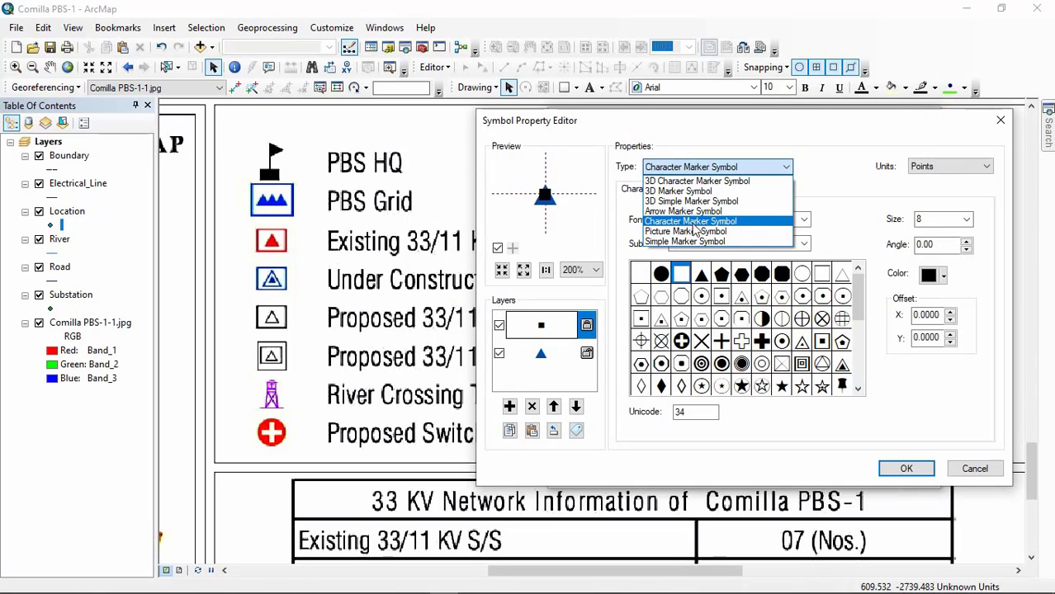
click(717, 222)
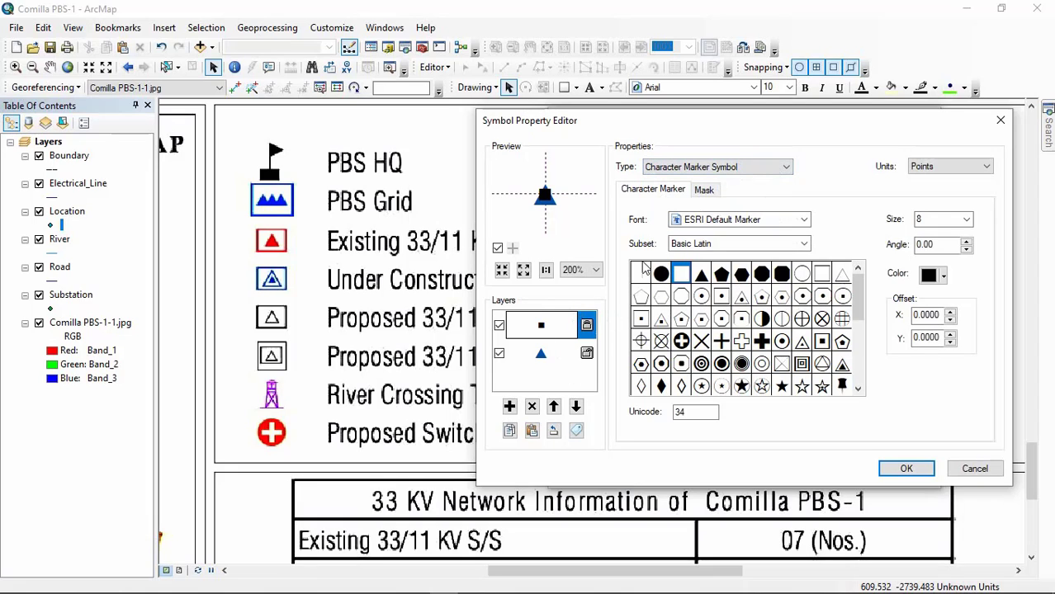
click(701, 274)
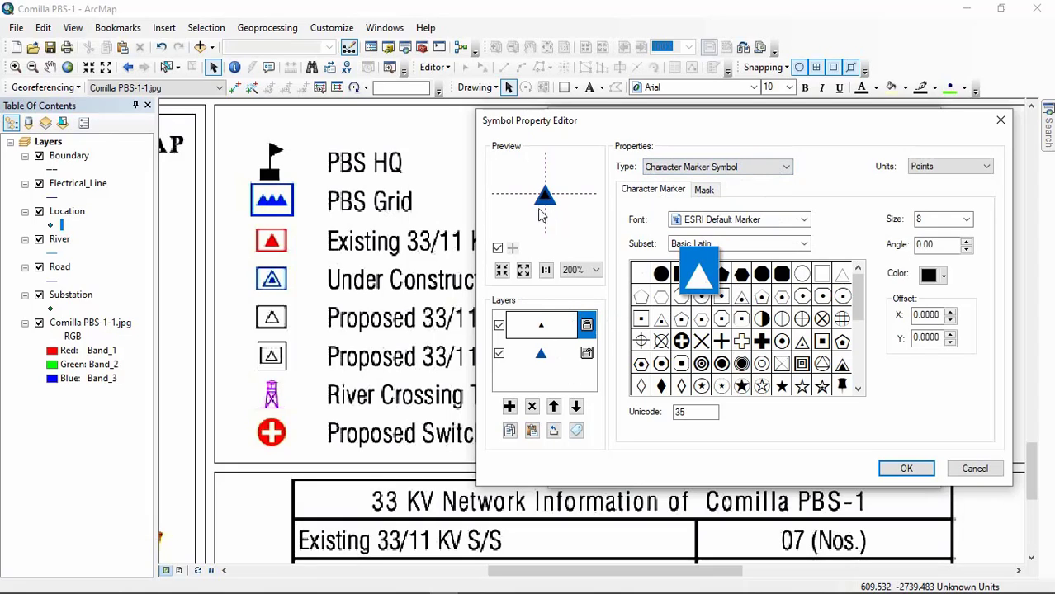
Step: Set the upper black triangle layer to size 18, after trying 16, to match the blue triangle layer beneath it
click(967, 221)
click(966, 219)
click(965, 219)
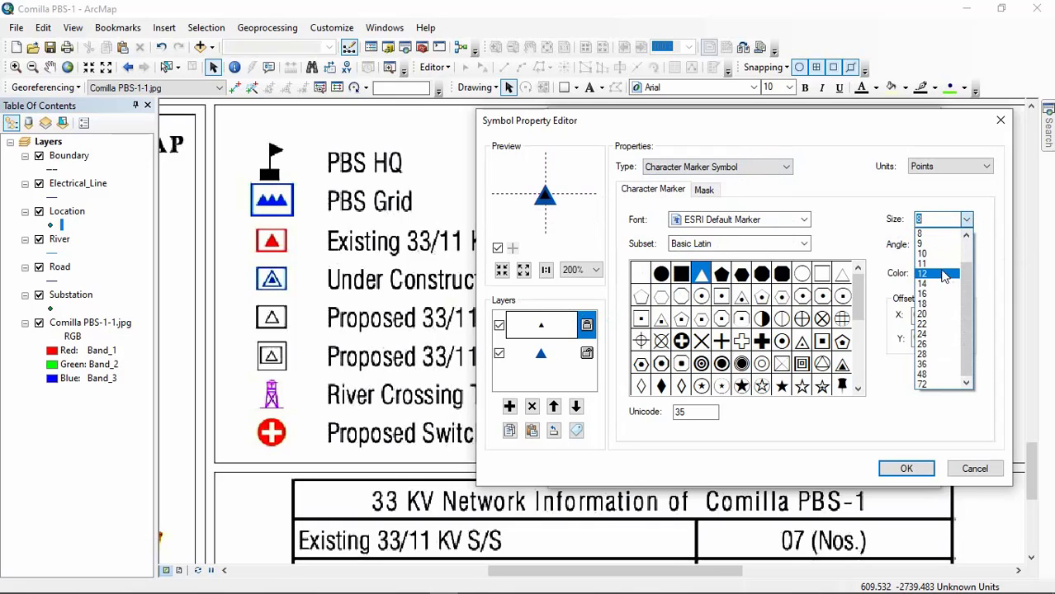
click(933, 294)
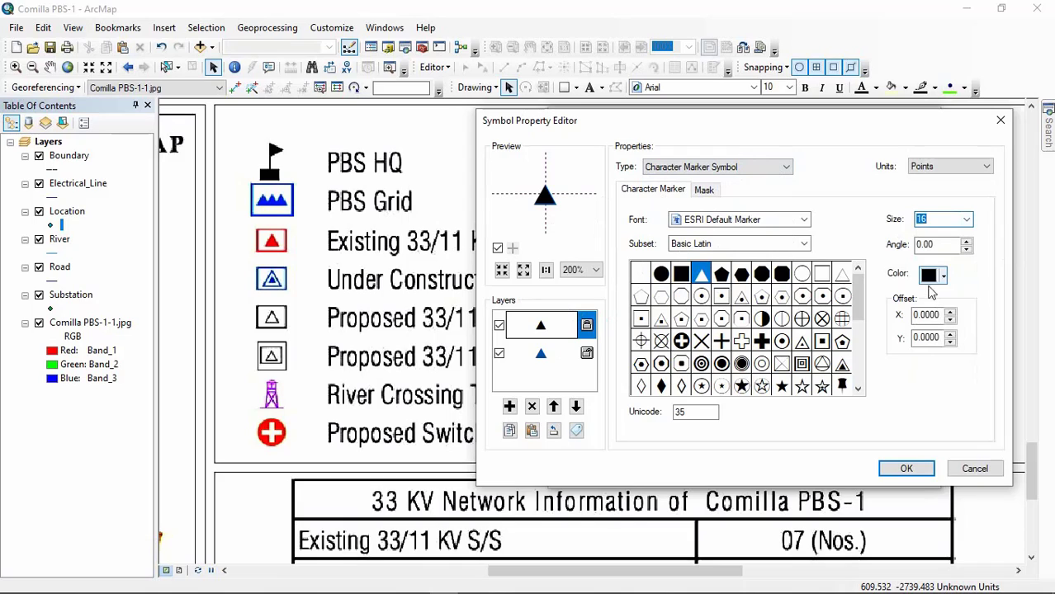
click(968, 223)
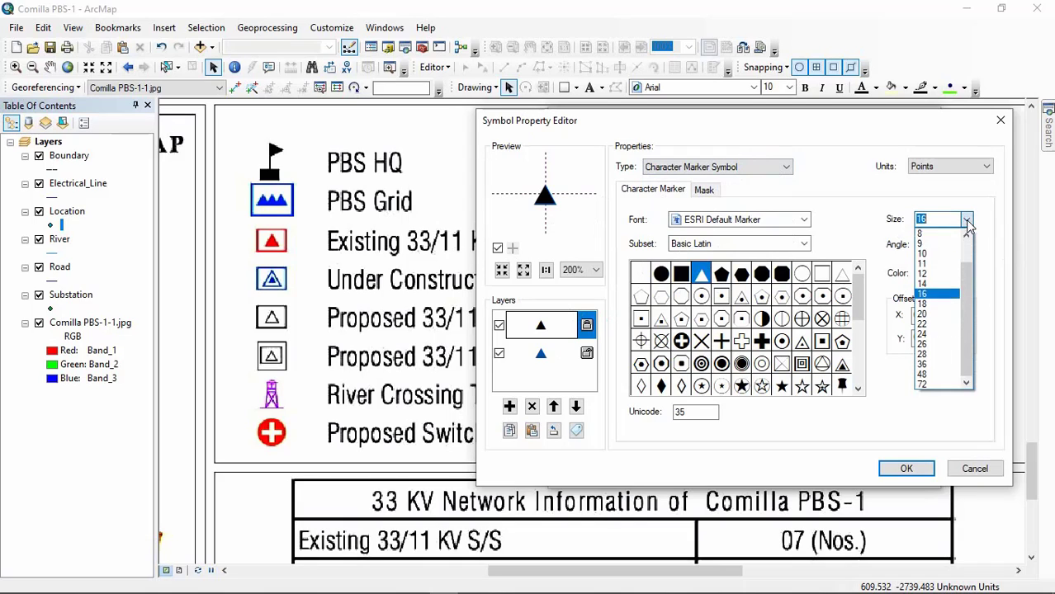
click(924, 305)
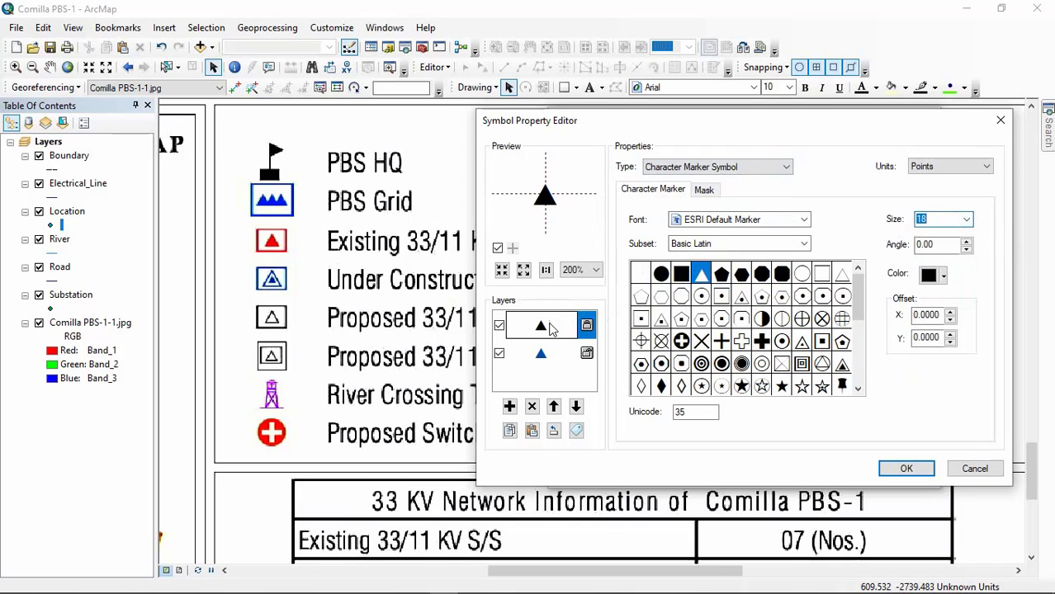
click(540, 356)
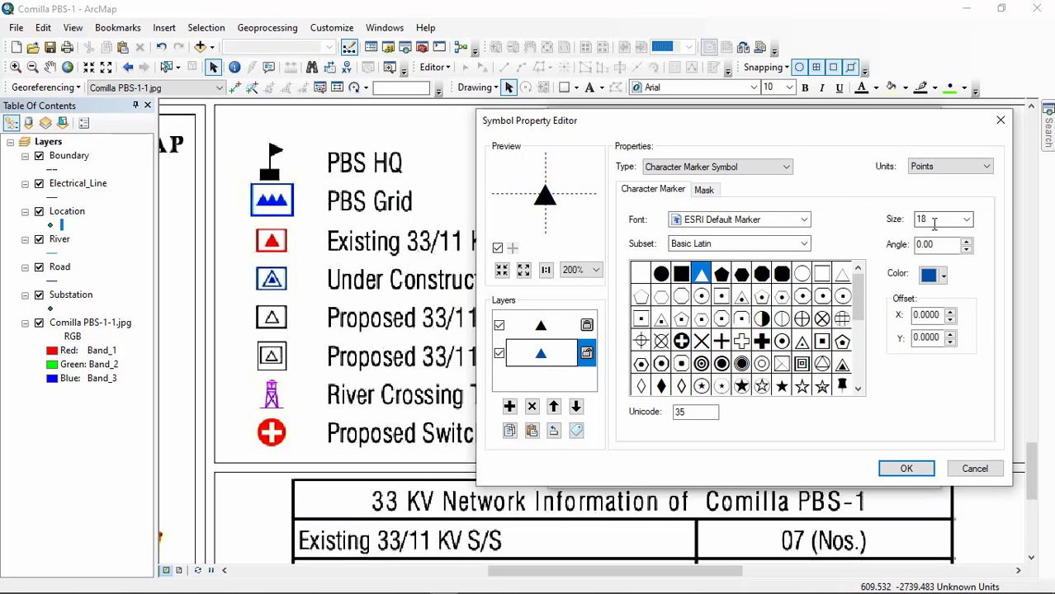
click(539, 328)
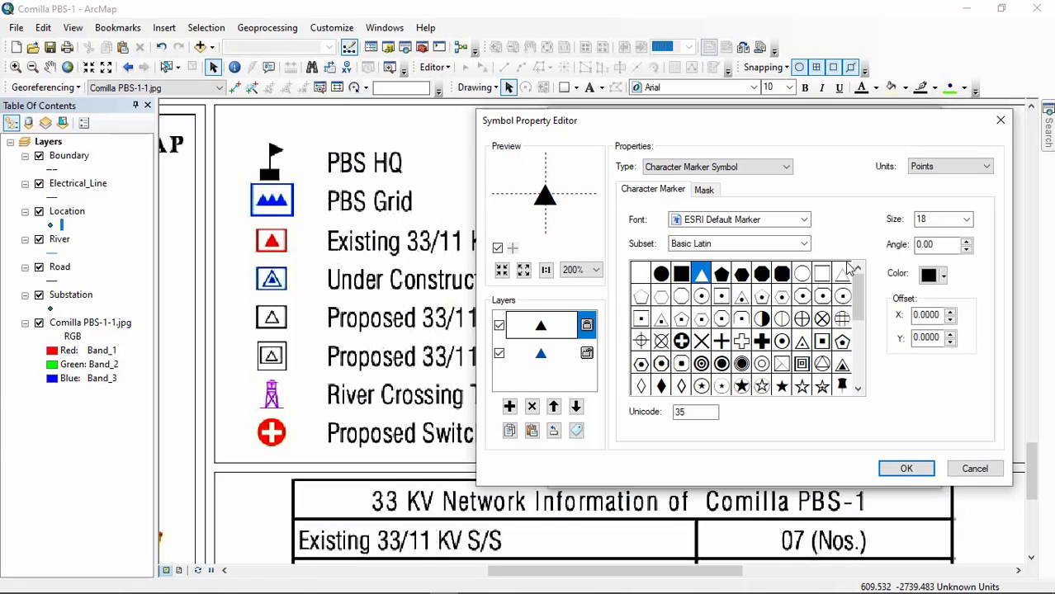
Step: Color the upper triangle the same medium-dark blue as the first and set its X offset to 10
click(939, 275)
click(1021, 374)
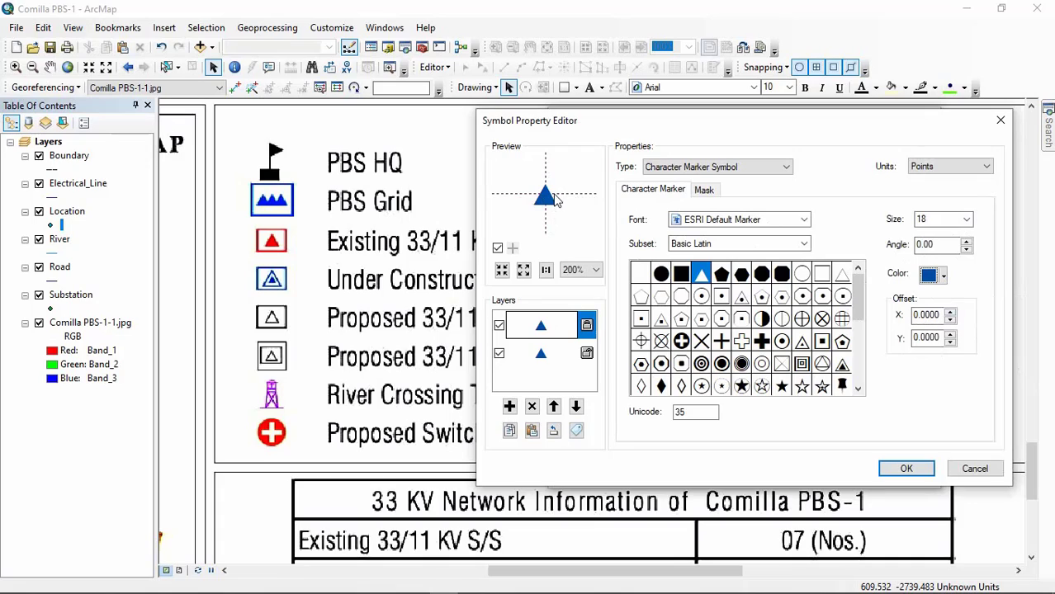
click(951, 314)
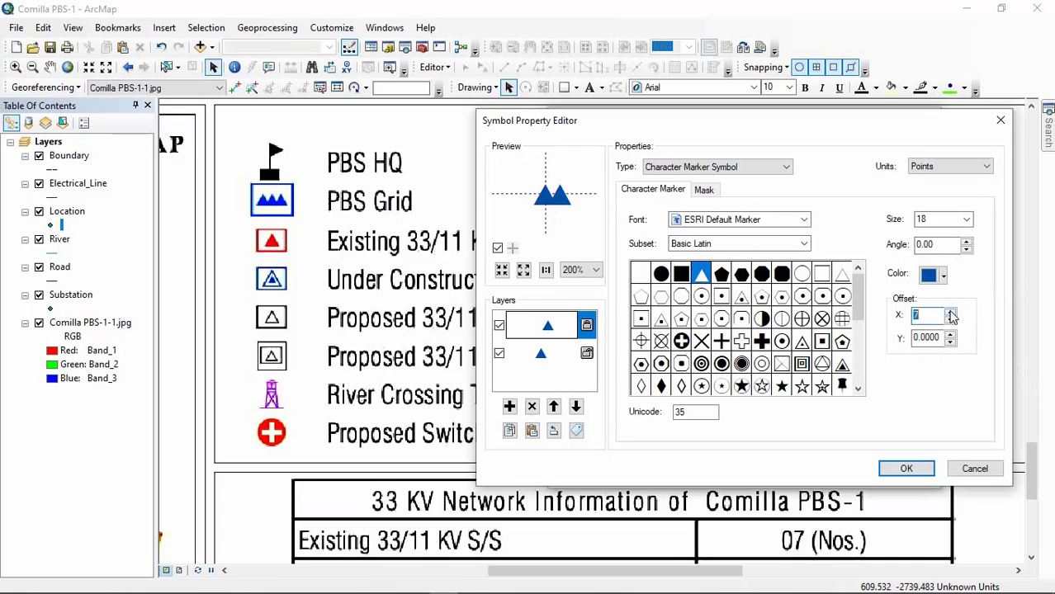
click(951, 314)
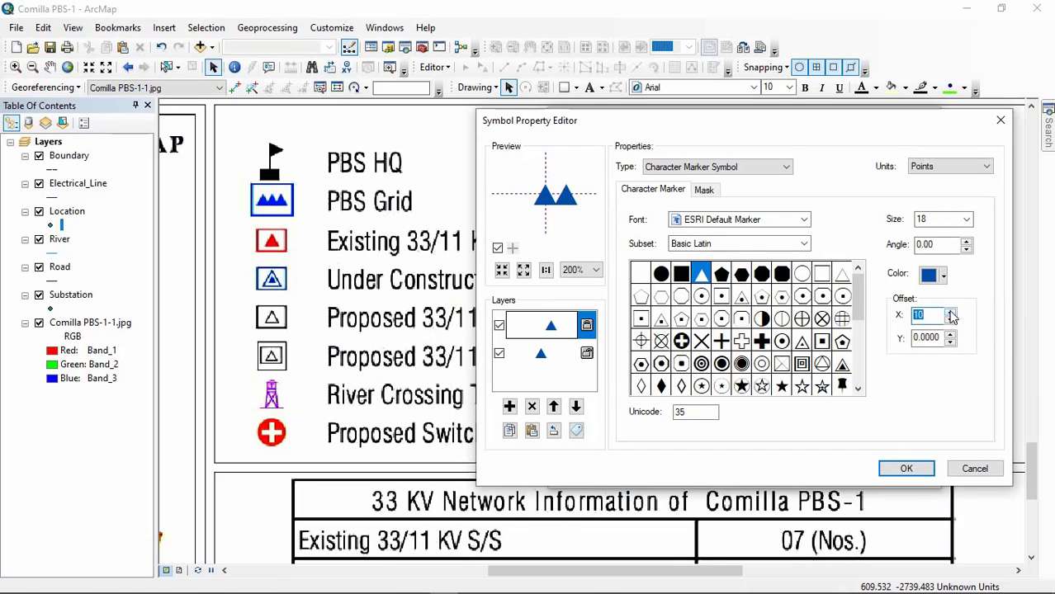
click(951, 314)
text(10)
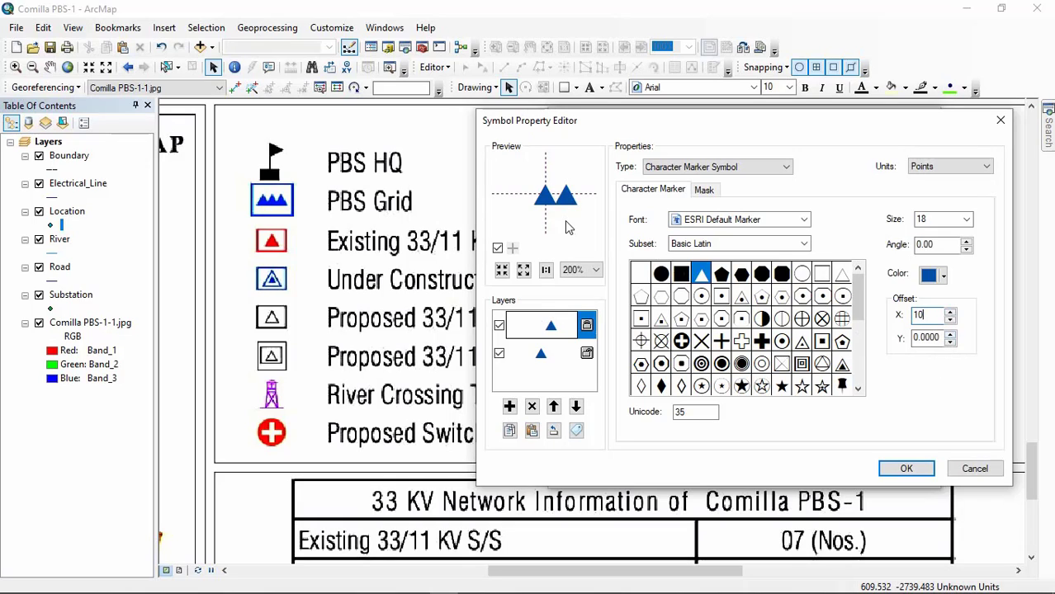
Step: Add a third marker layer using the solid triangle character, Unicode 35, at size 18 in the same medium-dark blue
click(510, 407)
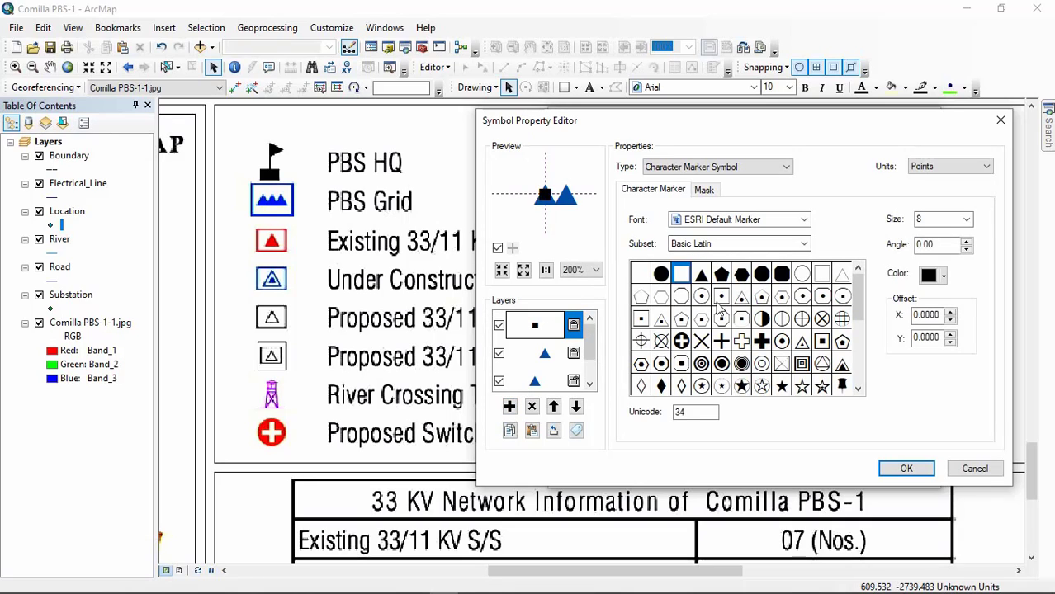
click(701, 275)
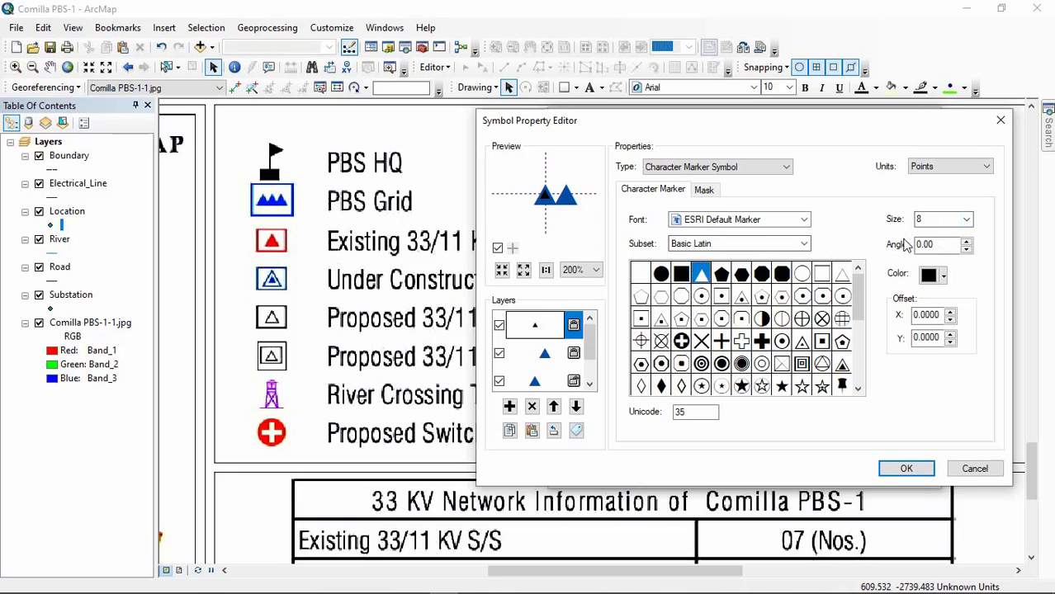
click(964, 219)
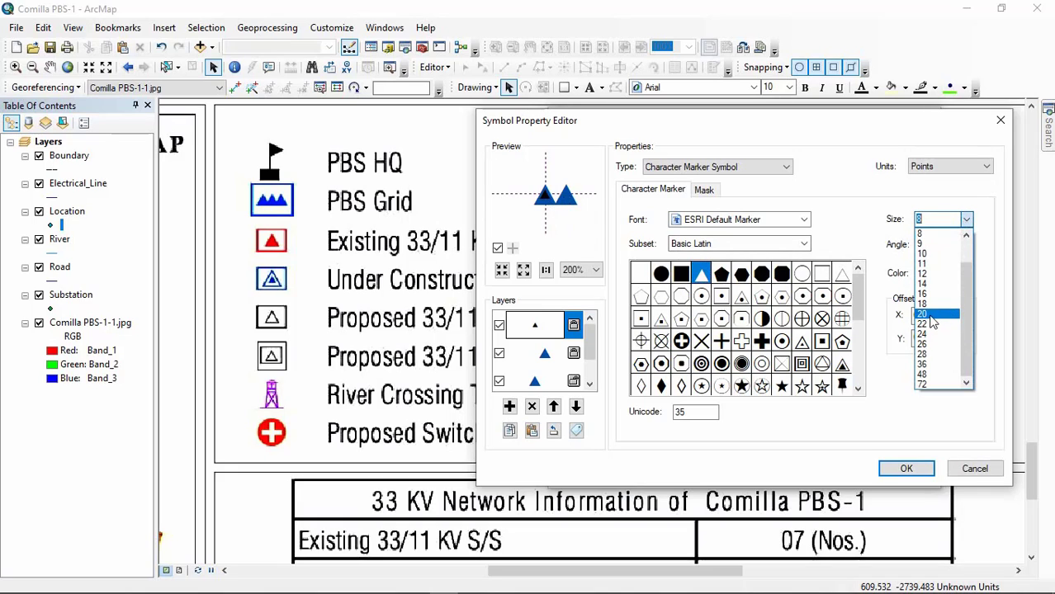
click(930, 304)
click(945, 276)
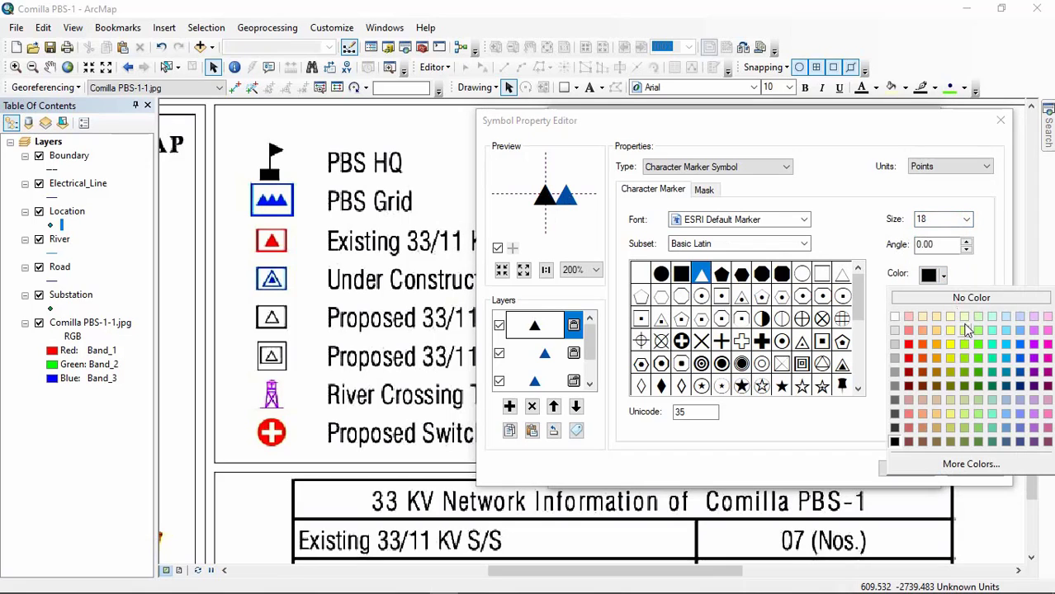
click(1020, 372)
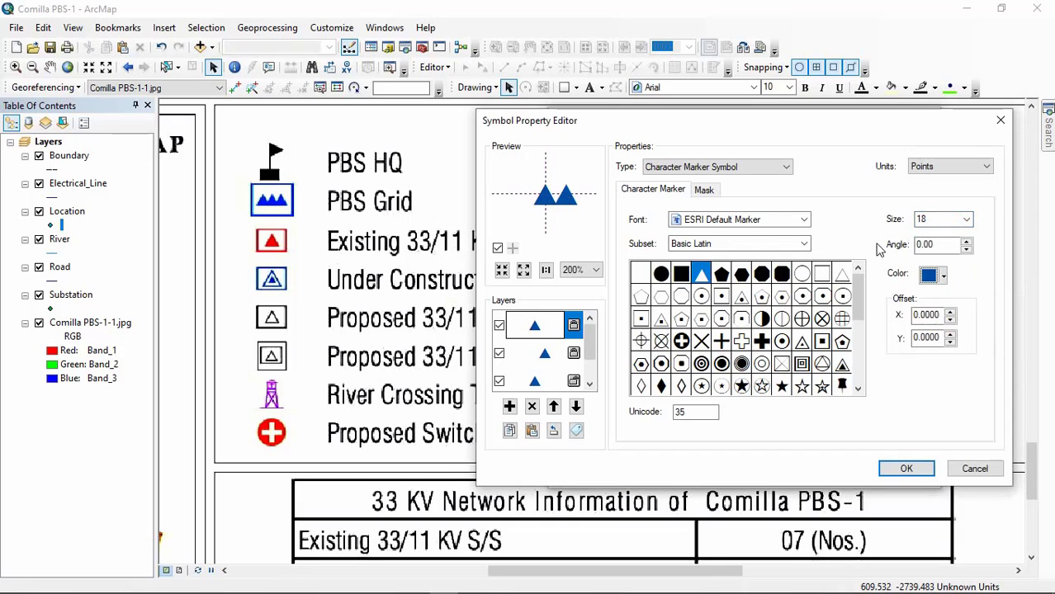
Step: Set the third triangle layer's X offset to -10 so it sits opposite the 10-point offset triangle
click(915, 315)
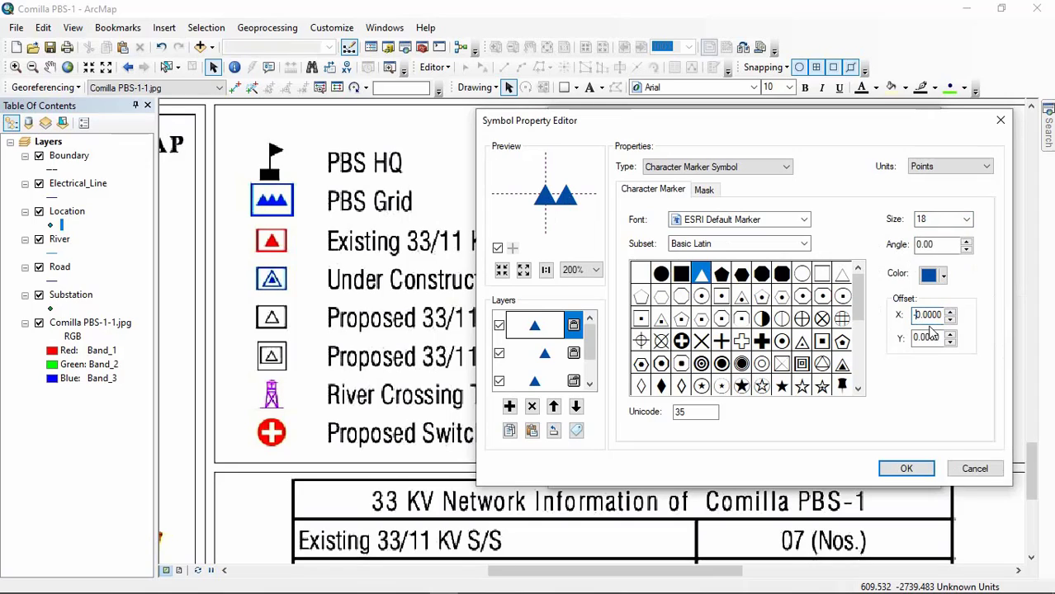
click(951, 318)
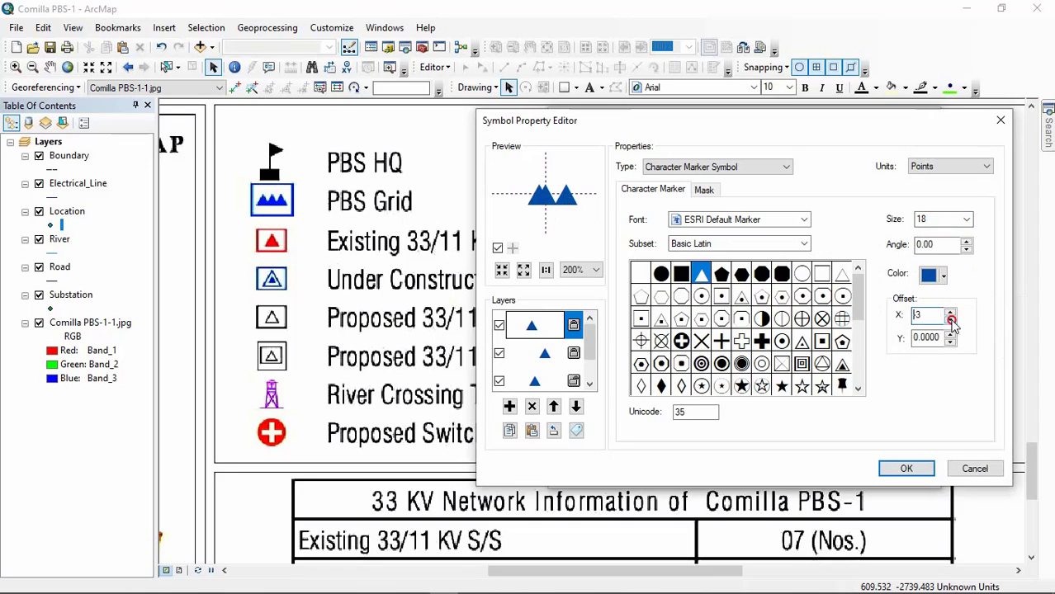
click(951, 318)
click(951, 318)
click(951, 317)
click(951, 318)
click(951, 318)
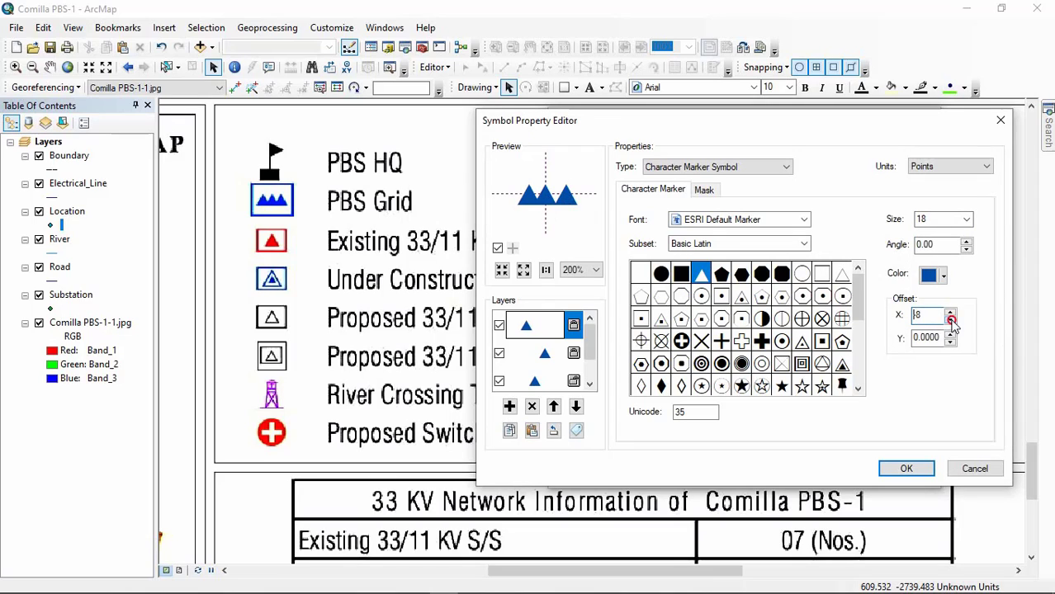
click(951, 318)
click(950, 318)
click(951, 318)
click(951, 321)
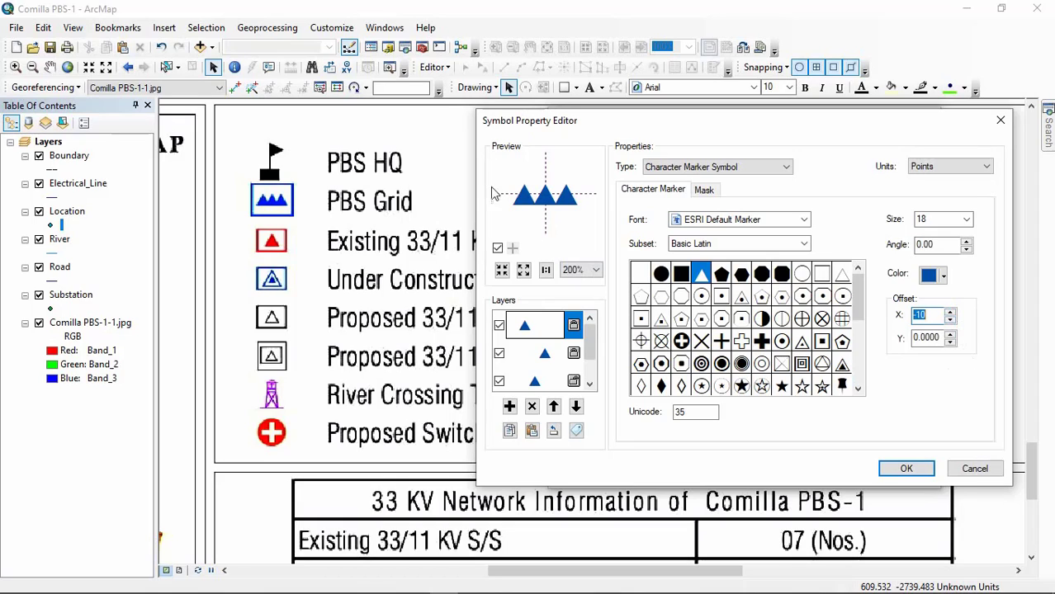
Step: Add a fourth marker layer above the three triangles using the rounded rectangle outline character, Unicode 177
click(577, 270)
click(575, 307)
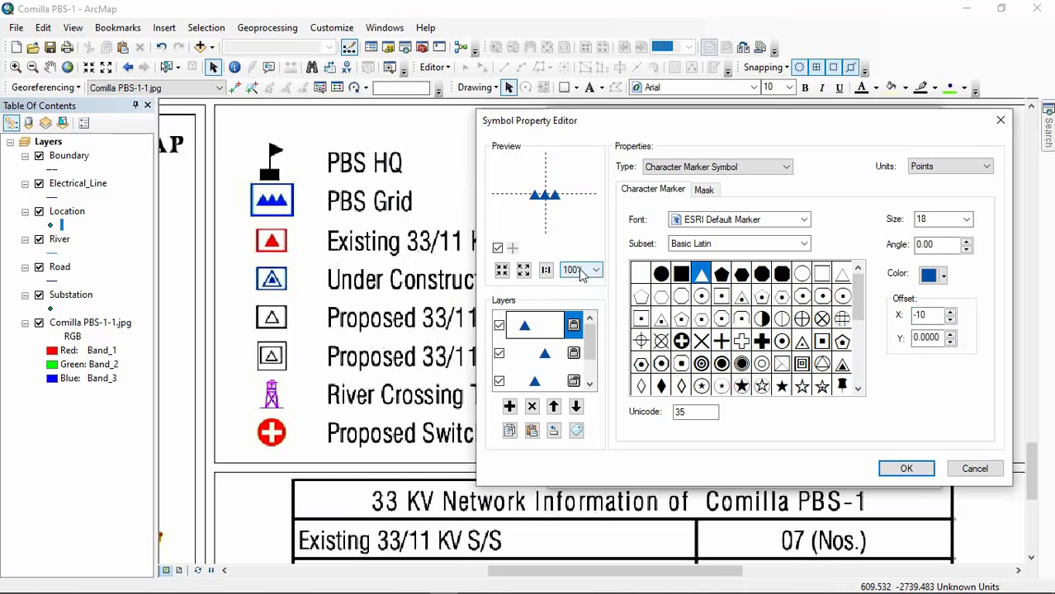
click(580, 270)
click(575, 284)
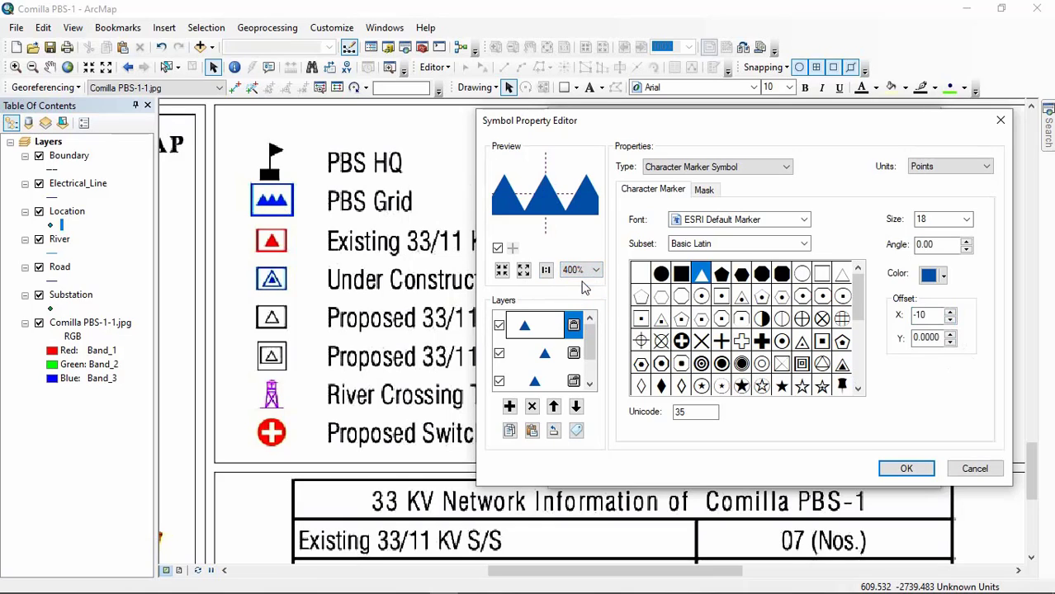
click(580, 270)
click(576, 294)
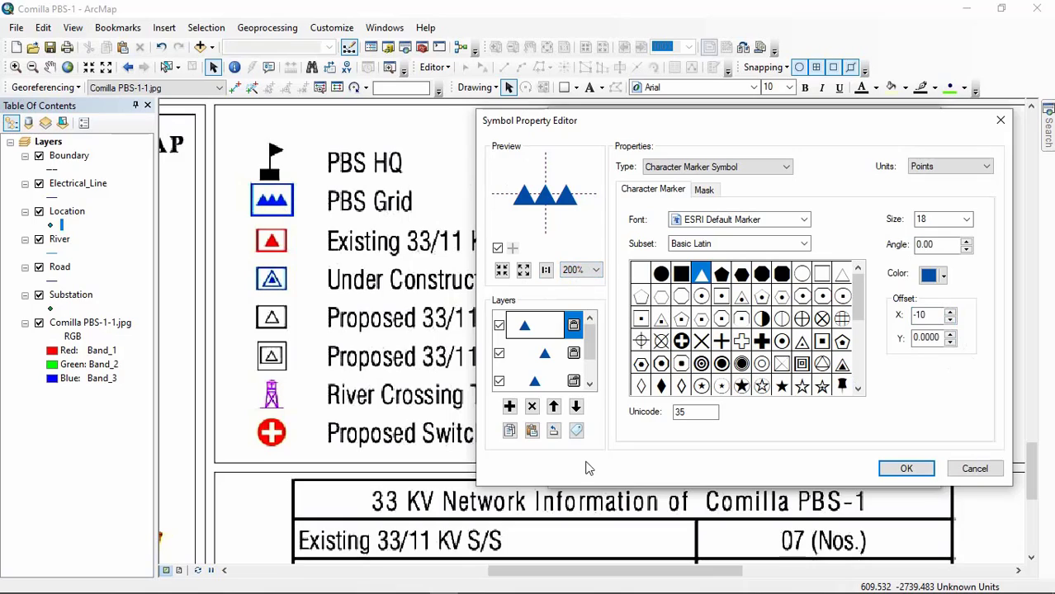
click(509, 406)
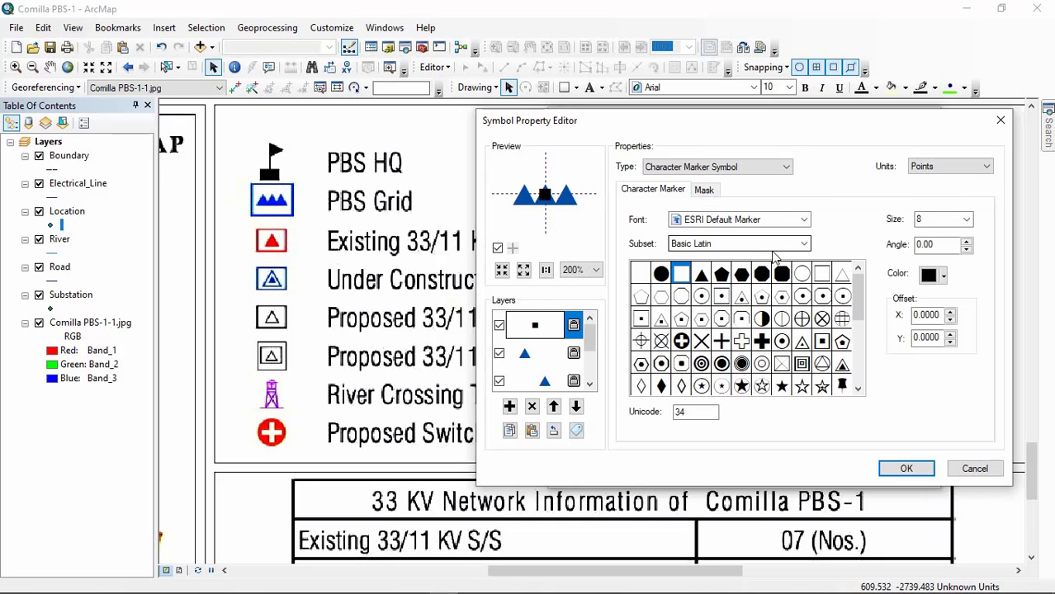
scroll(815, 323, down, 2)
click(742, 340)
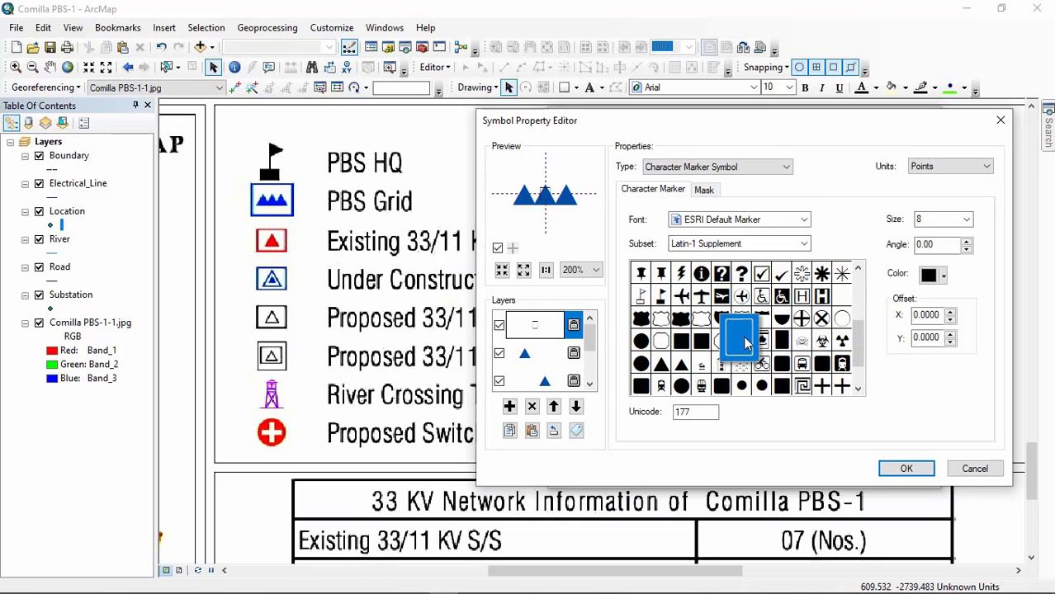
Step: Set the rectangle outline layer to size 18 and its angle to 90
click(966, 218)
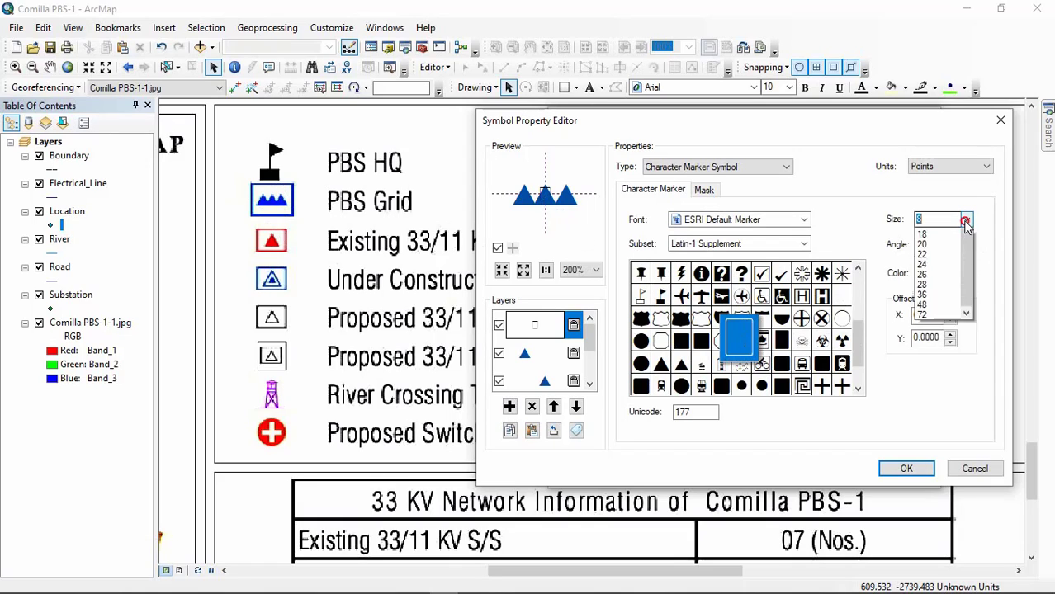
click(930, 310)
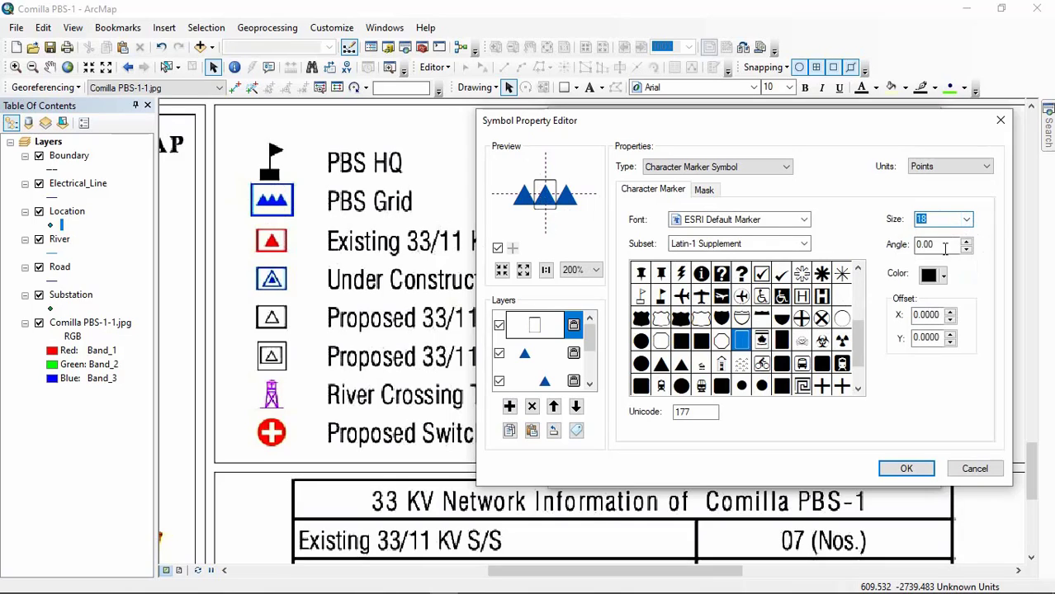
drag(946, 248, 905, 250)
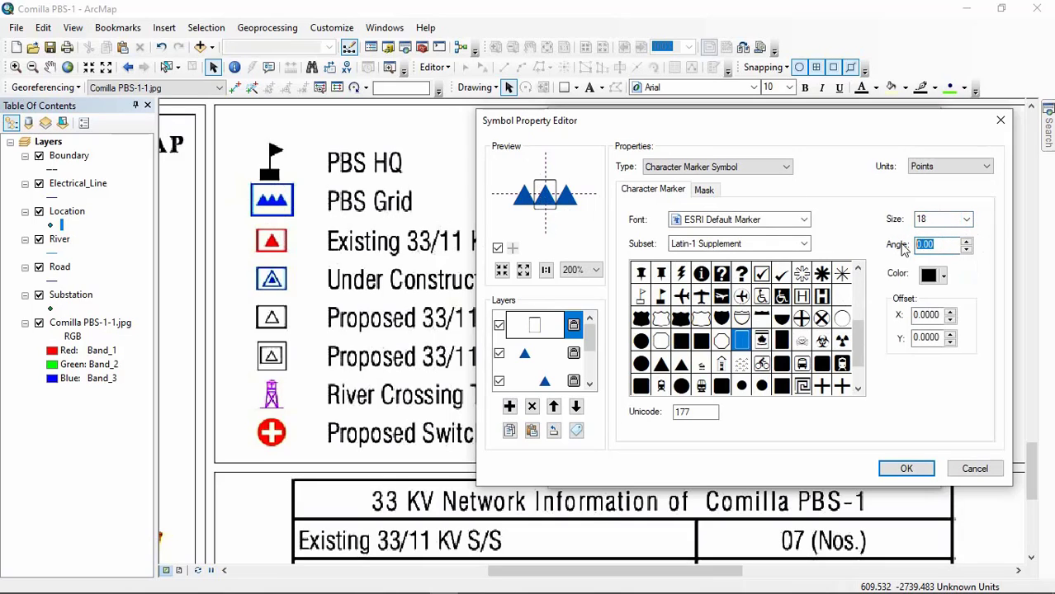
text(90)
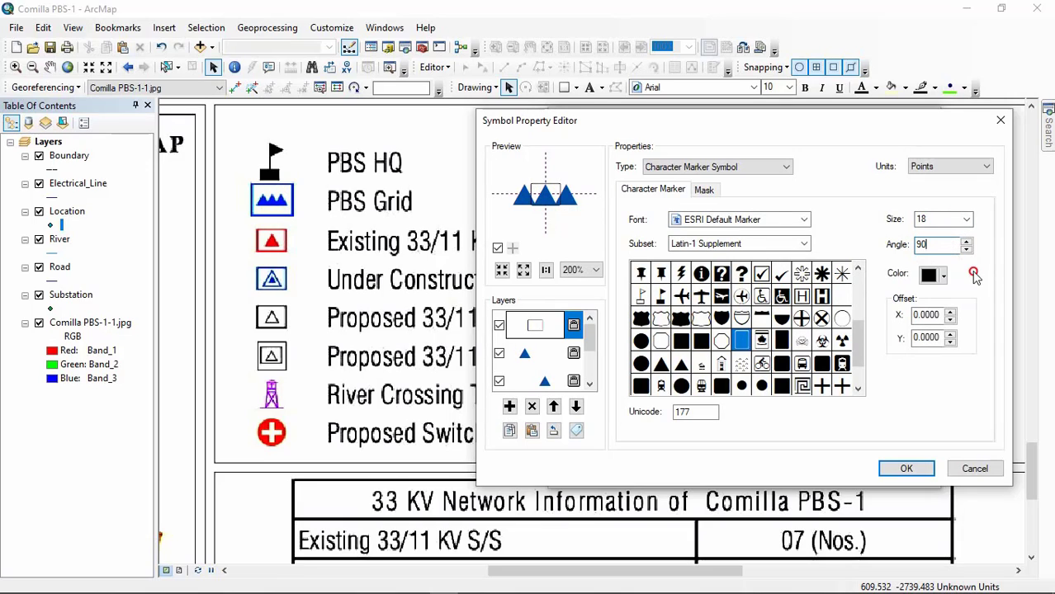
Step: Color the rectangle outline medium-dark blue and enlarge it to size 48, after trying 36, to frame the triangles
click(942, 275)
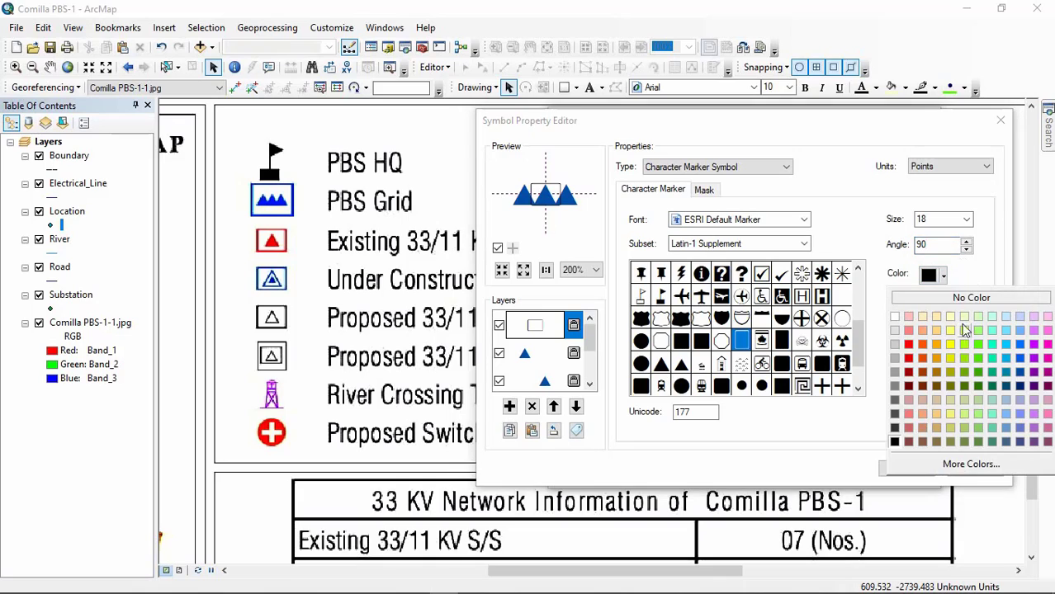
click(1020, 380)
click(966, 219)
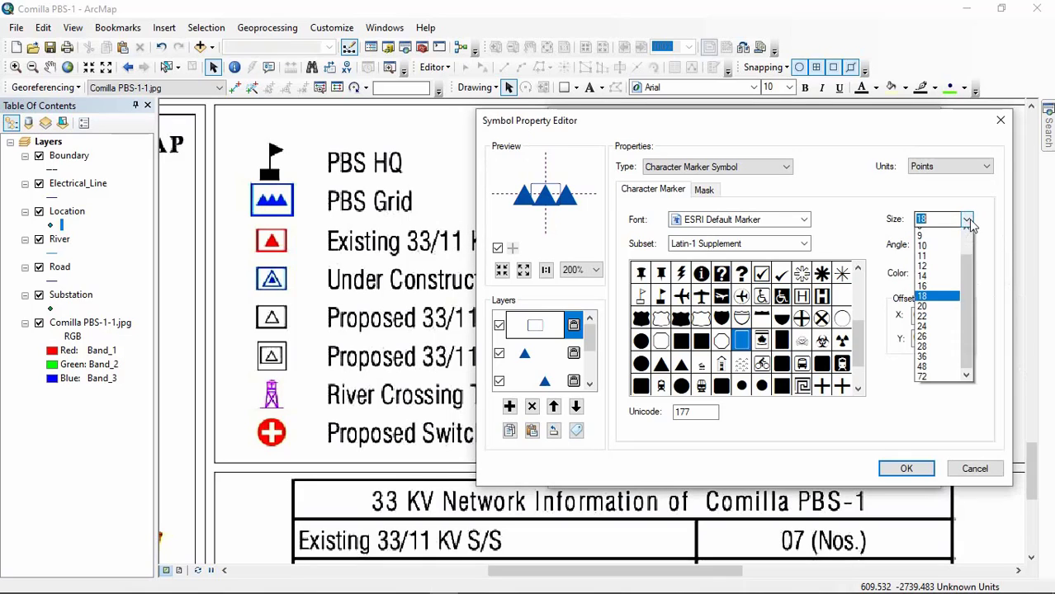
click(924, 364)
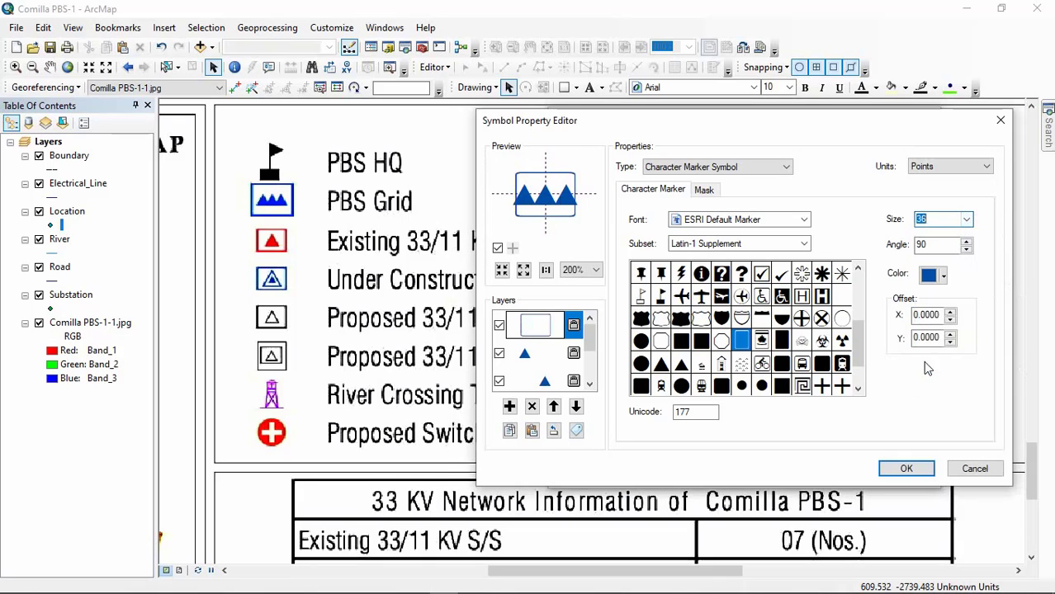
click(966, 218)
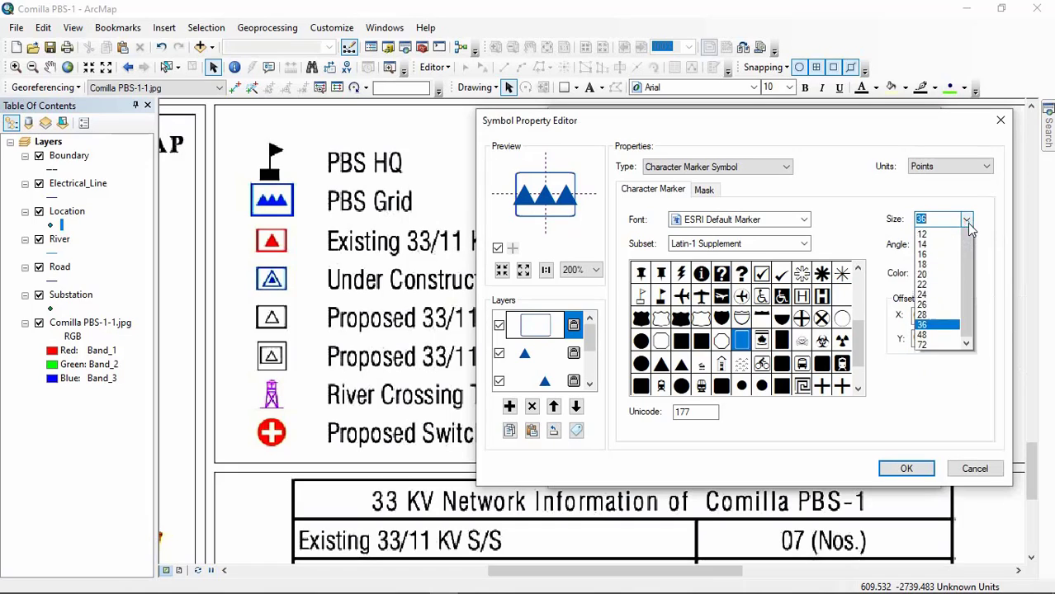
click(933, 377)
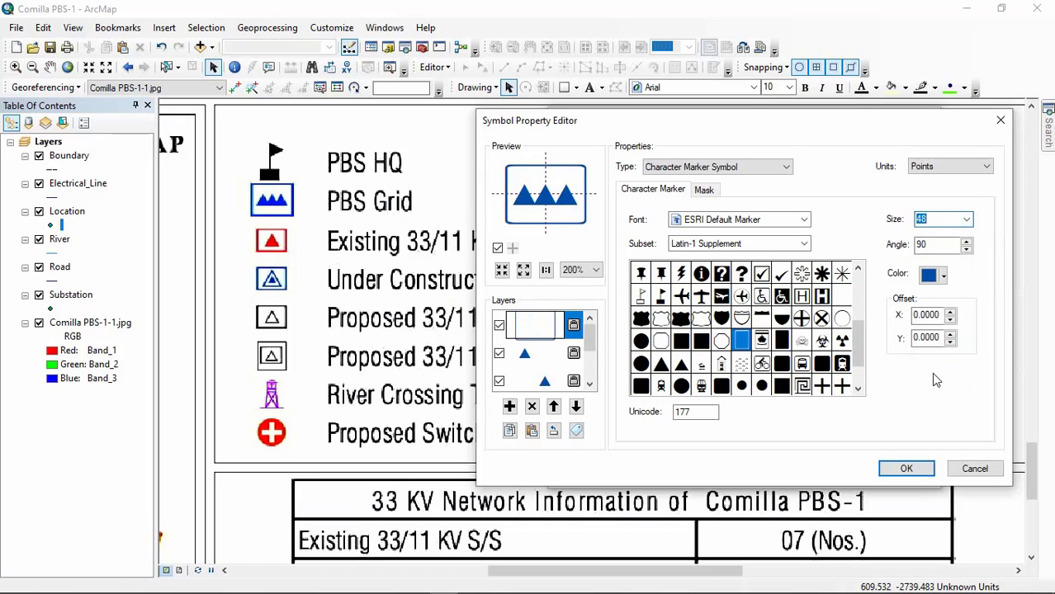
click(589, 270)
click(582, 305)
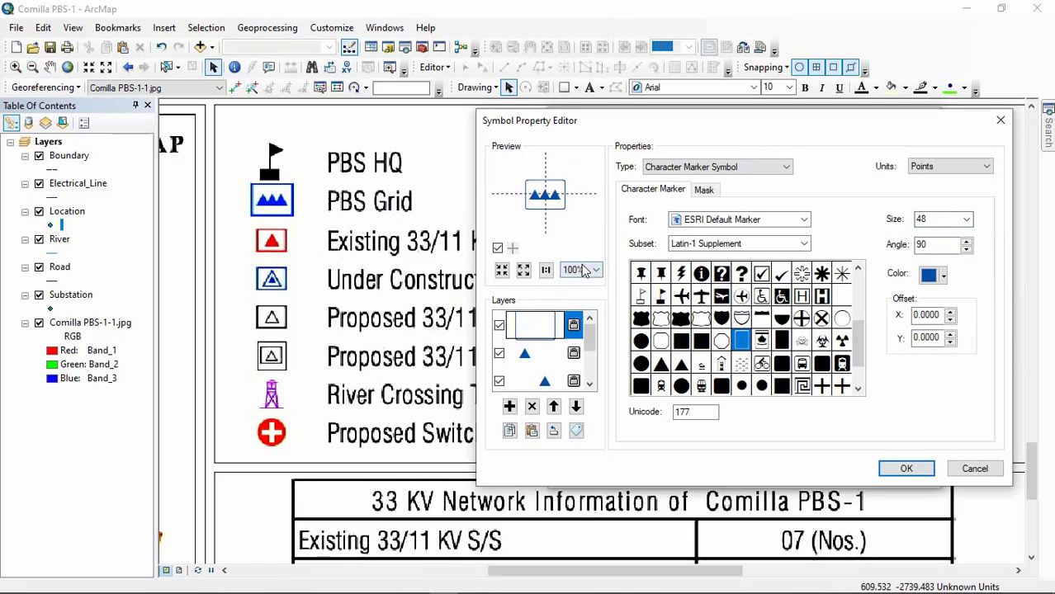
click(589, 270)
click(582, 295)
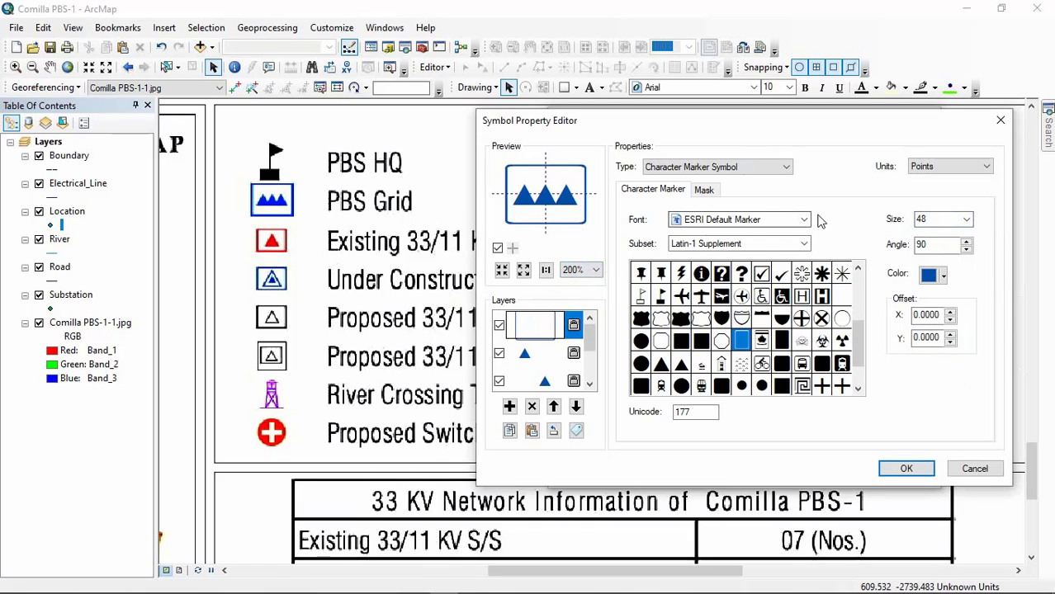
Step: Set the rectangle outline layer's size to 44, after trying 40, 42 and 43, and accept the multi-layer symbol
click(966, 219)
click(927, 218)
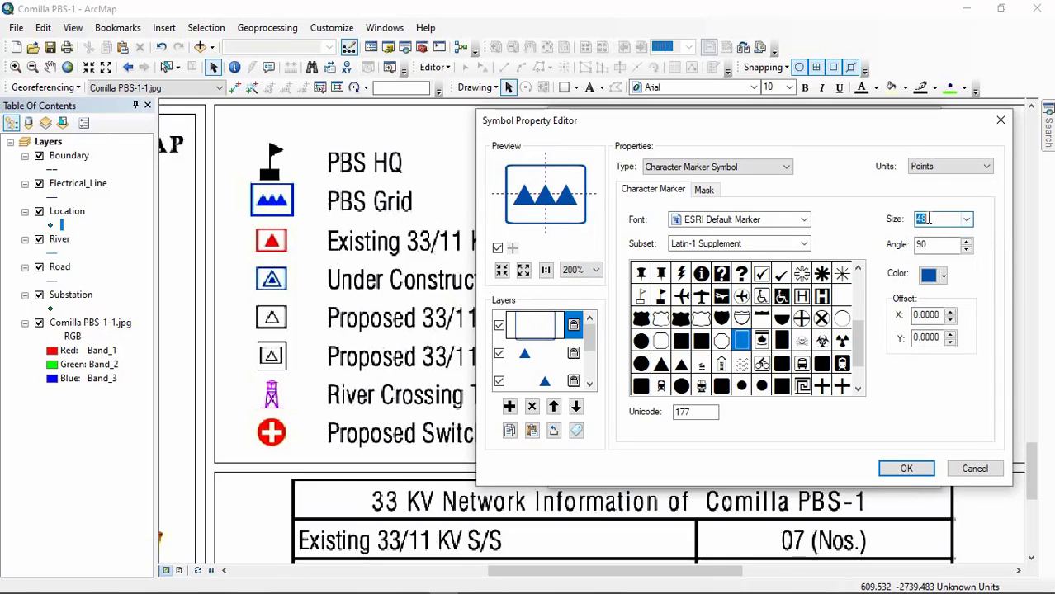
text(40)
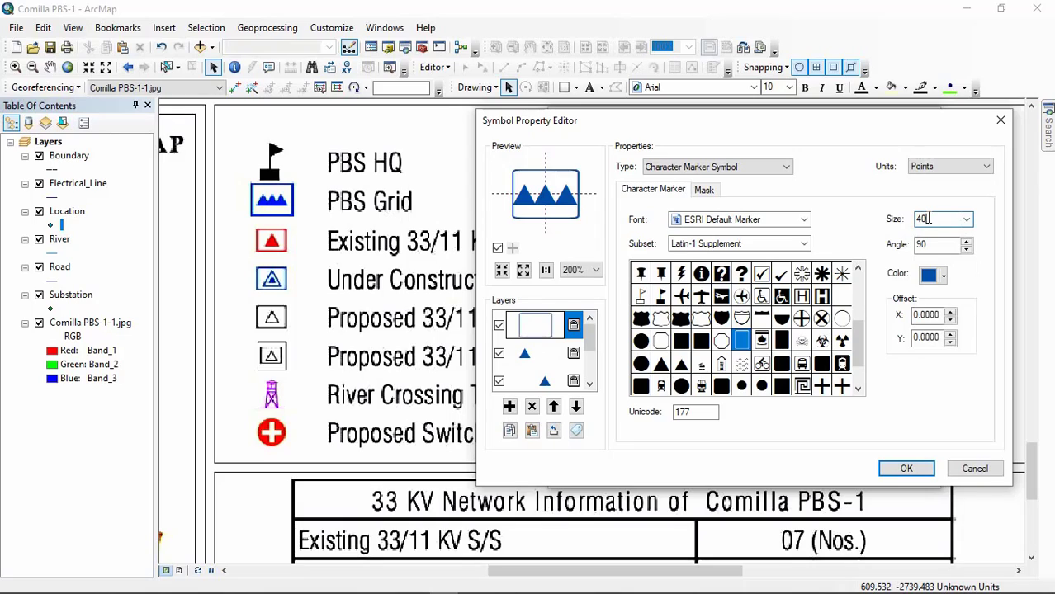
key(BackSpace)
text(2)
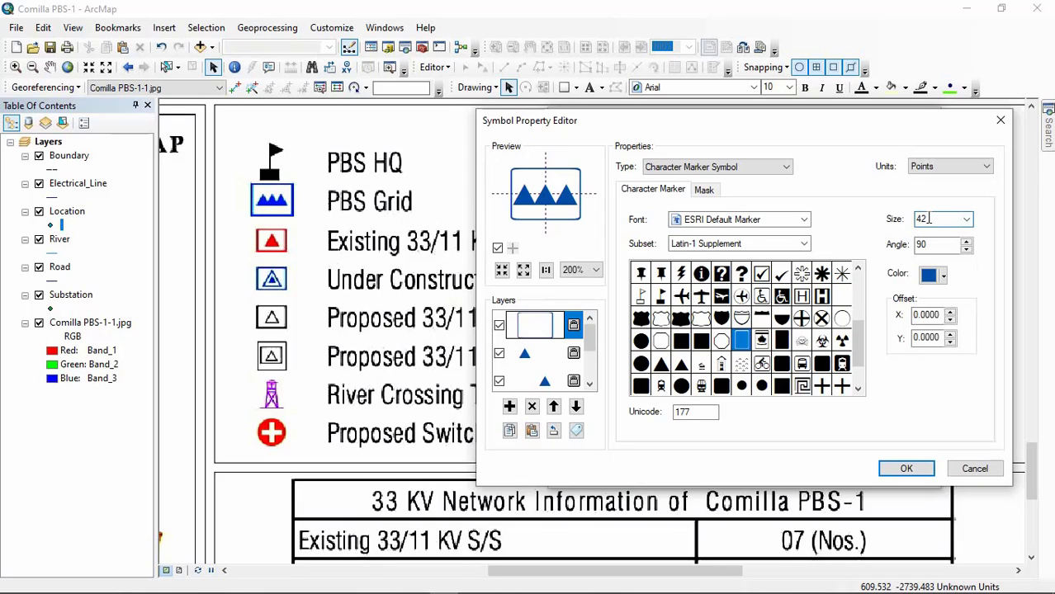
key(BackSpace)
text(2)
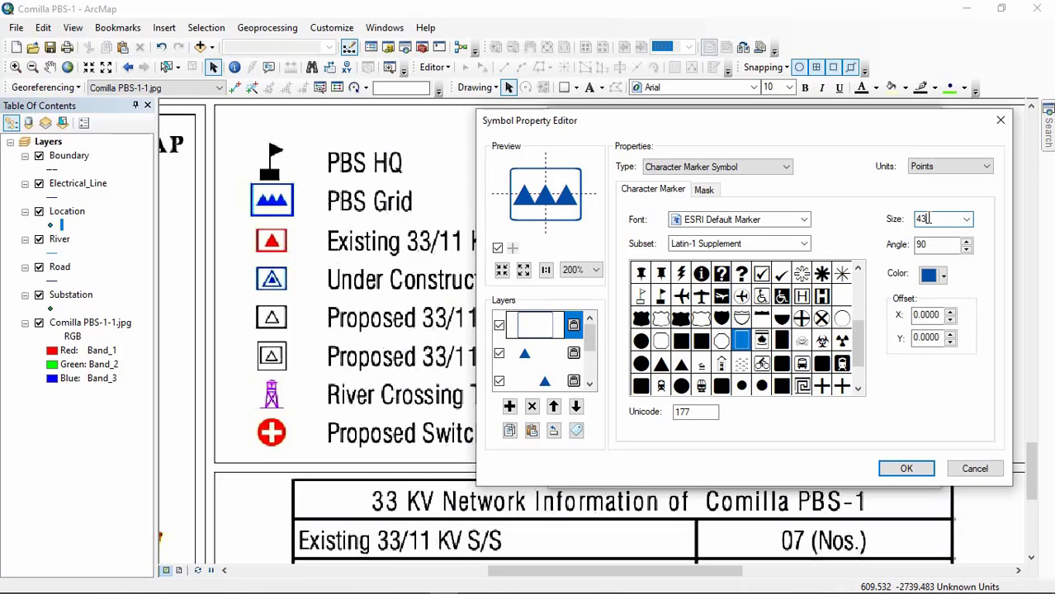
key(BackSpace)
text(44)
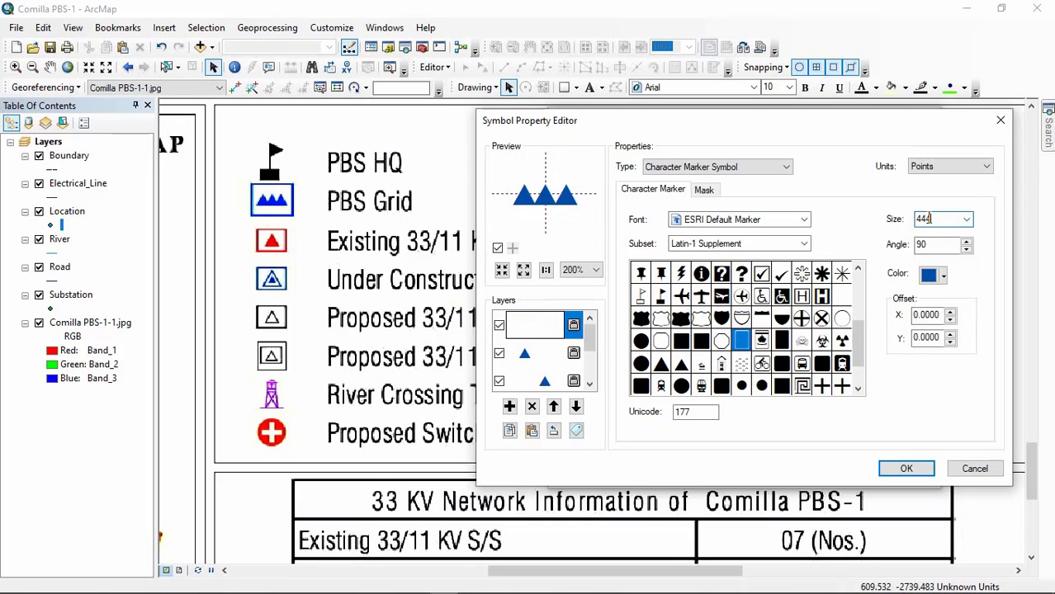
key(BackSpace)
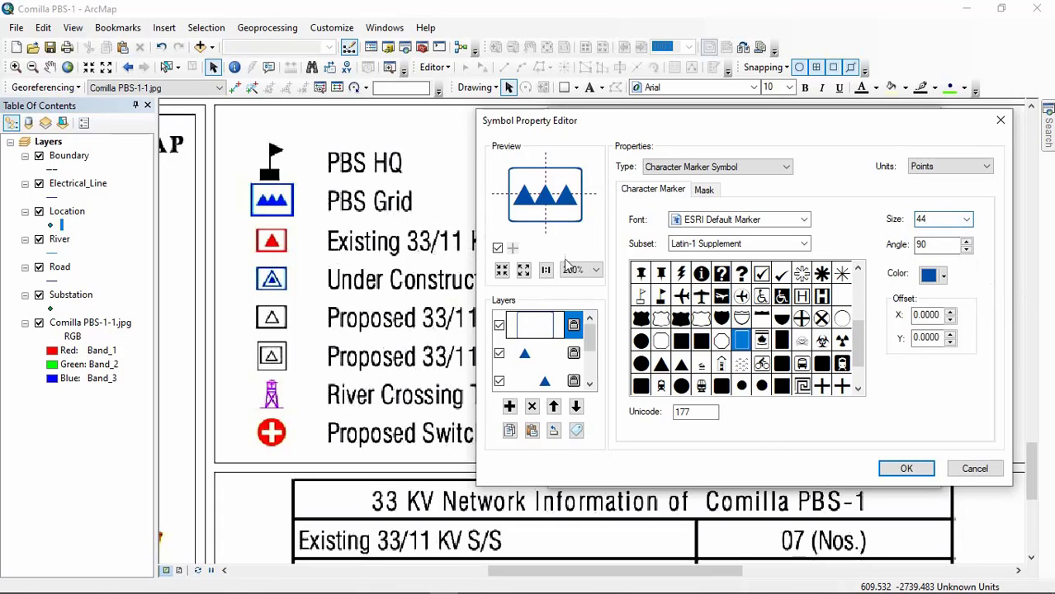
click(907, 469)
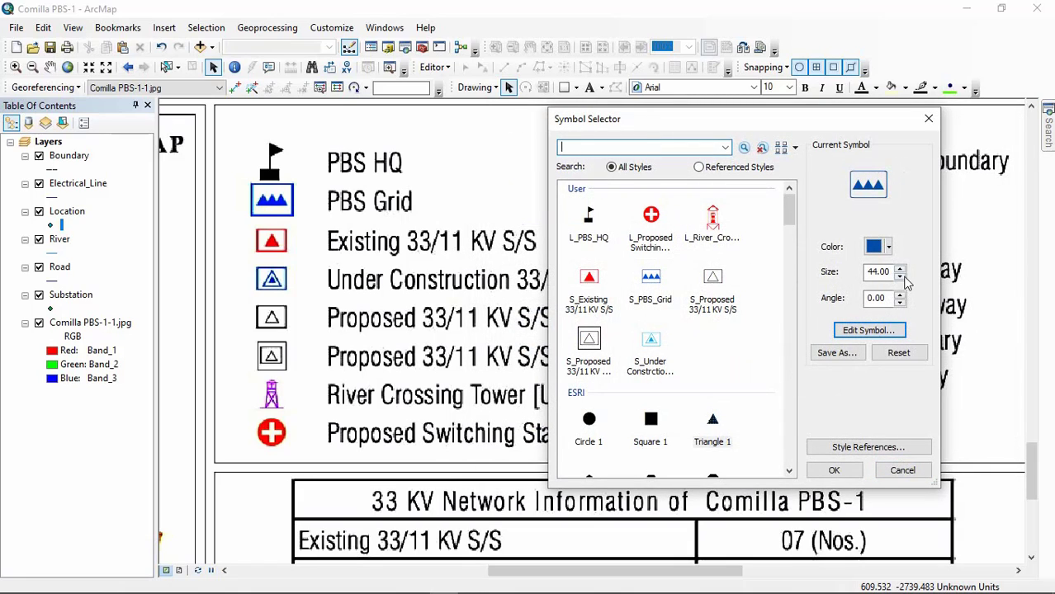
Step: Reduce the overall size of the combined triangles-and-rectangle symbol to 25
click(901, 278)
click(901, 277)
click(901, 278)
click(900, 278)
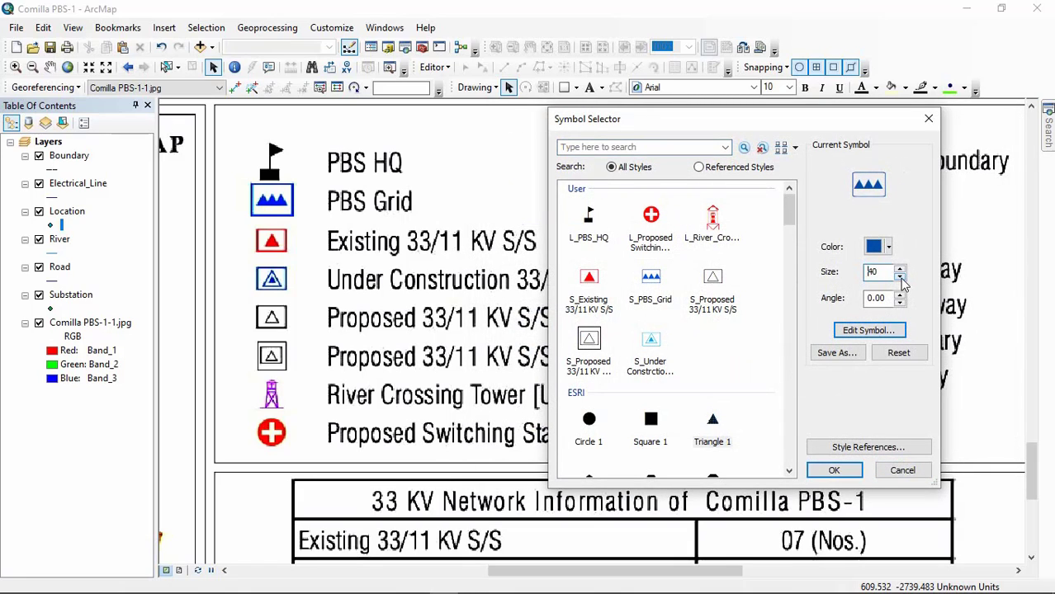
click(901, 277)
click(901, 277)
click(901, 278)
click(900, 277)
click(900, 277)
click(901, 277)
click(901, 277)
click(901, 277)
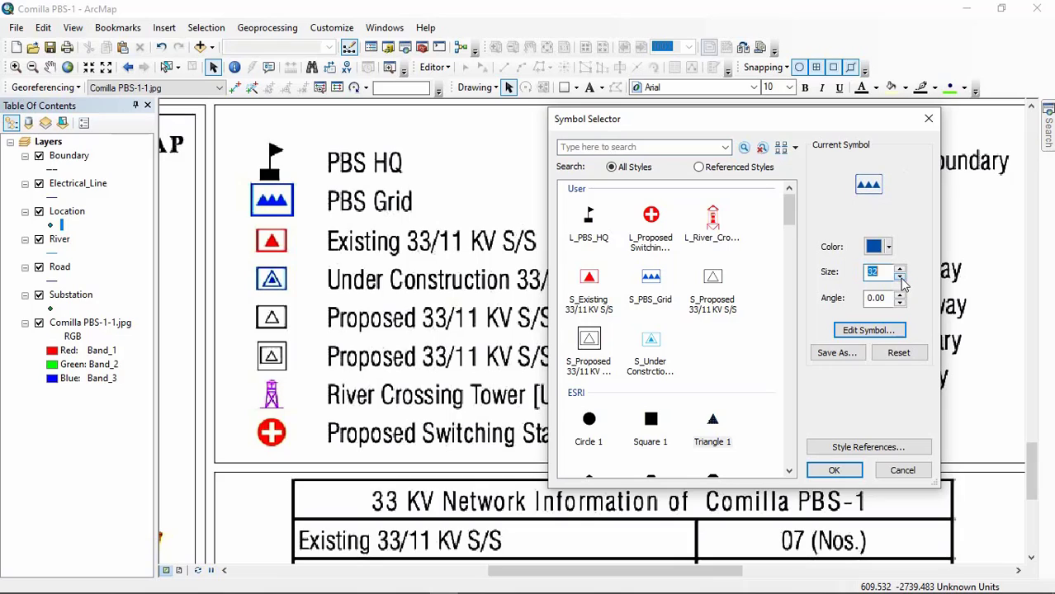
click(900, 278)
click(900, 277)
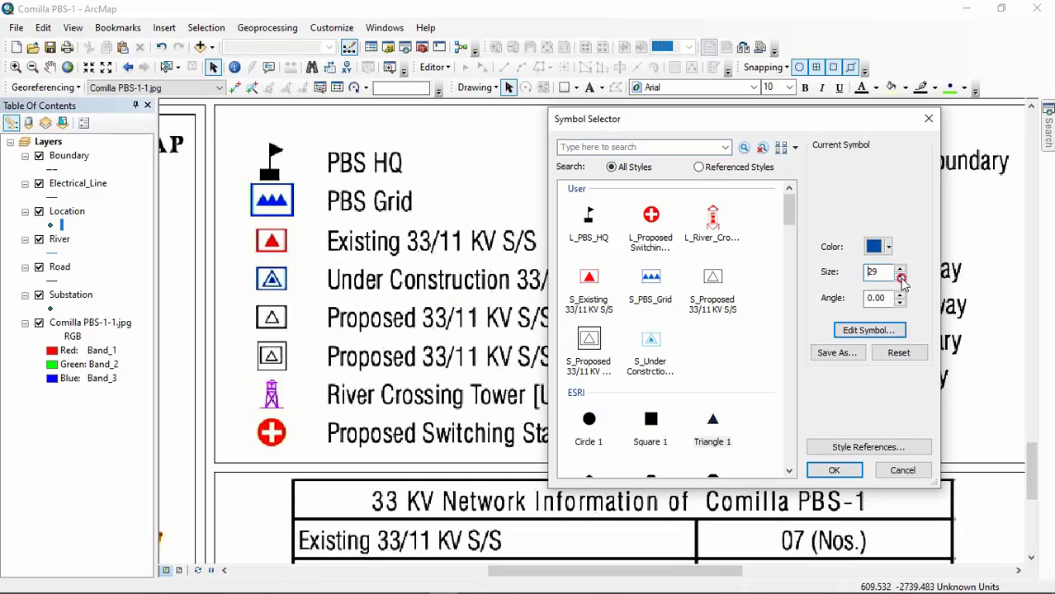
click(900, 277)
click(900, 278)
Step: Save the combined symbol to the user style under the name PBS GRID
click(838, 353)
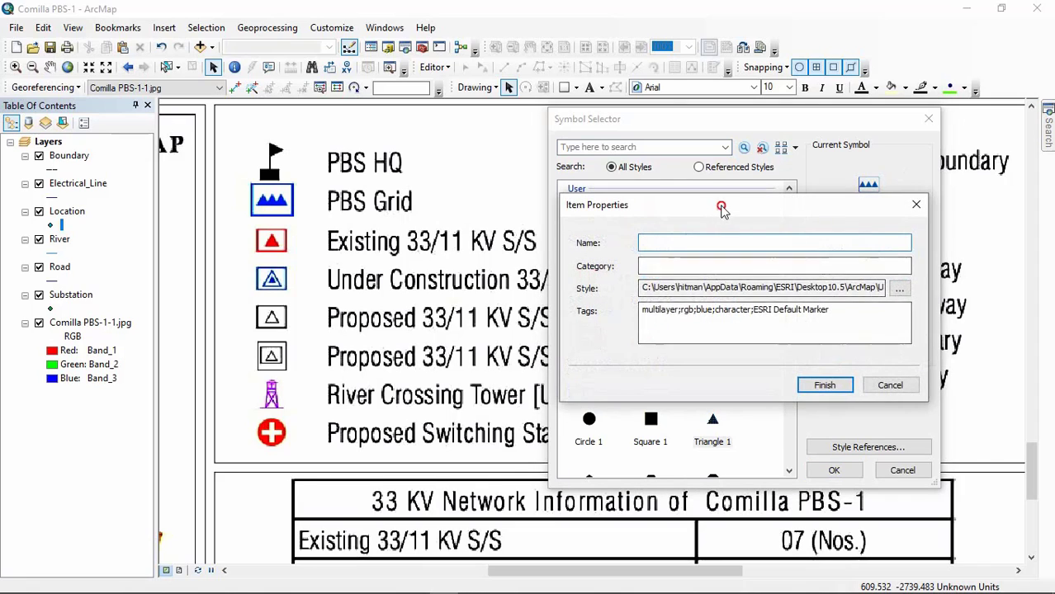
drag(723, 205, 916, 206)
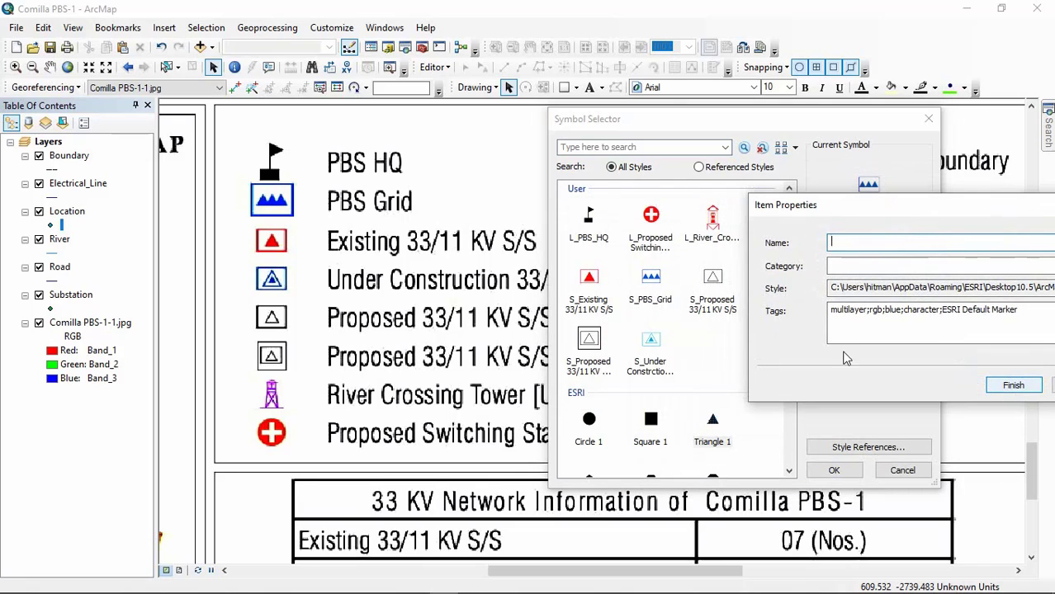
click(859, 240)
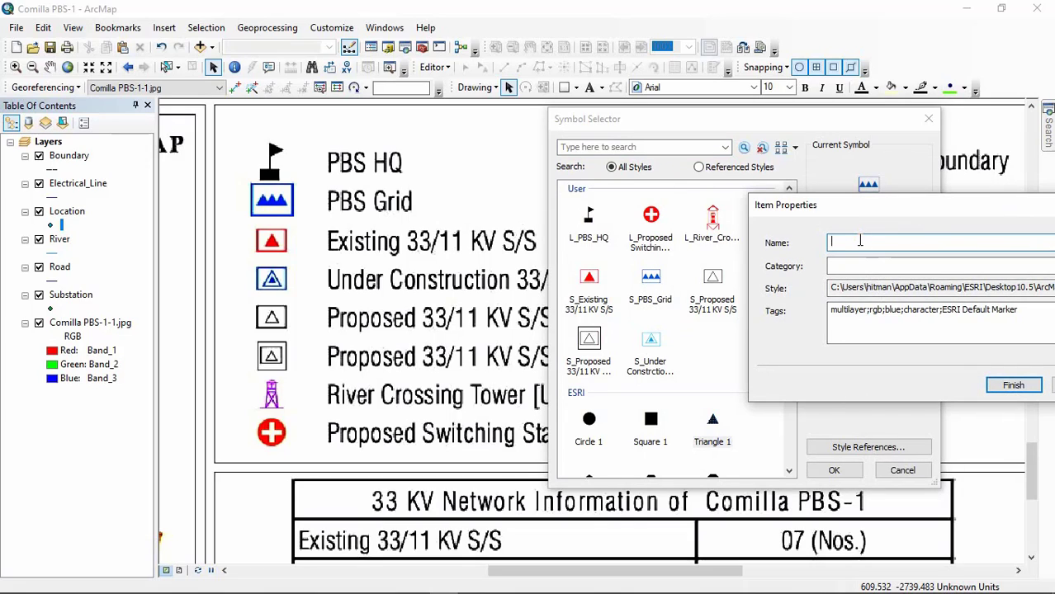
text(PBS)
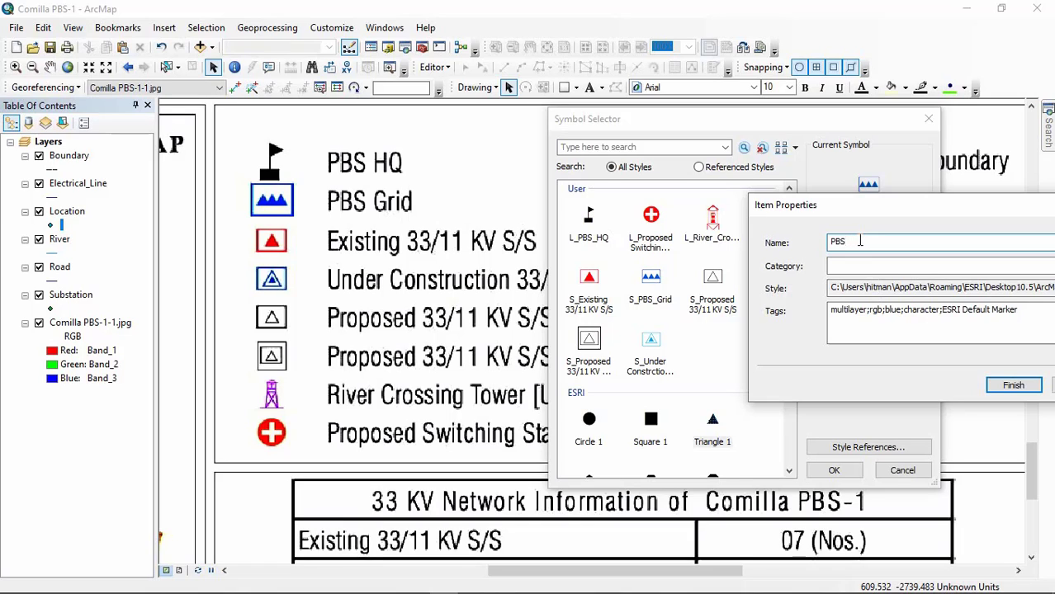
text( GRID)
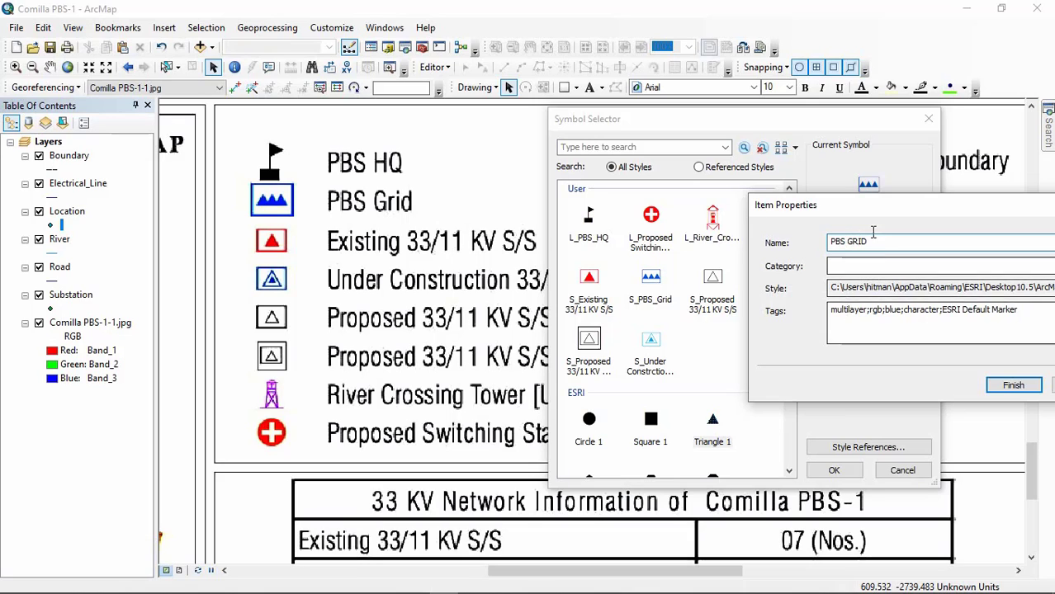
click(1014, 387)
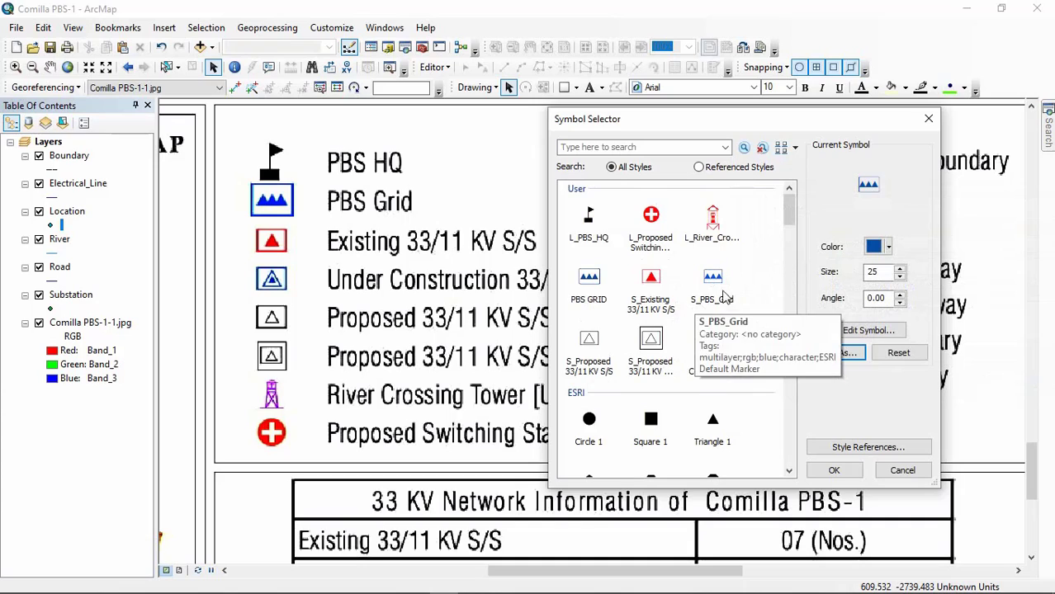
Step: Compare the saved S_PBS_Grid and PBS GRID symbols, and apply PBS GRID to the Location layer
click(697, 305)
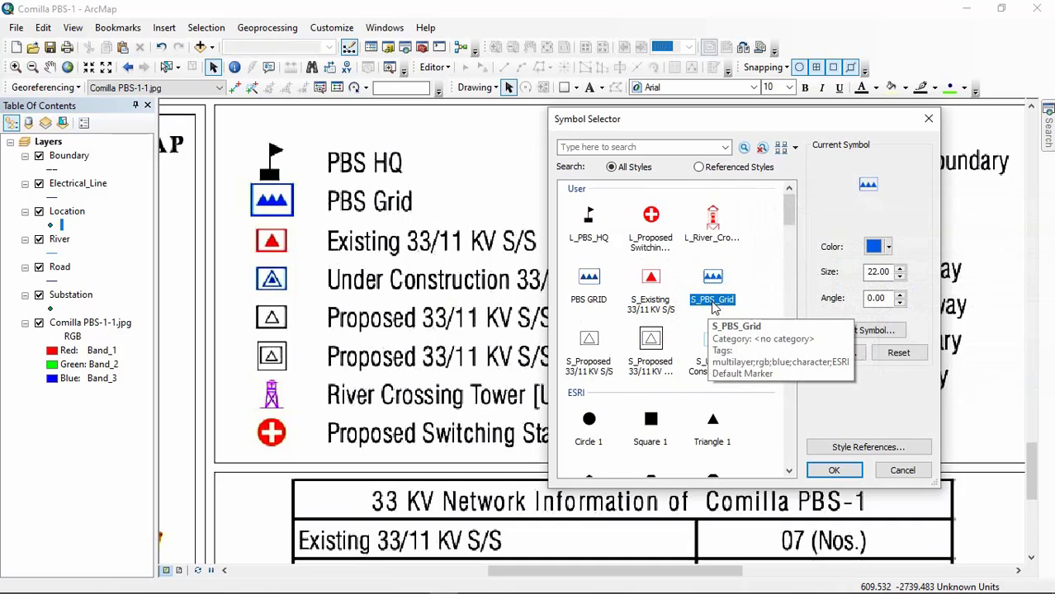
click(589, 285)
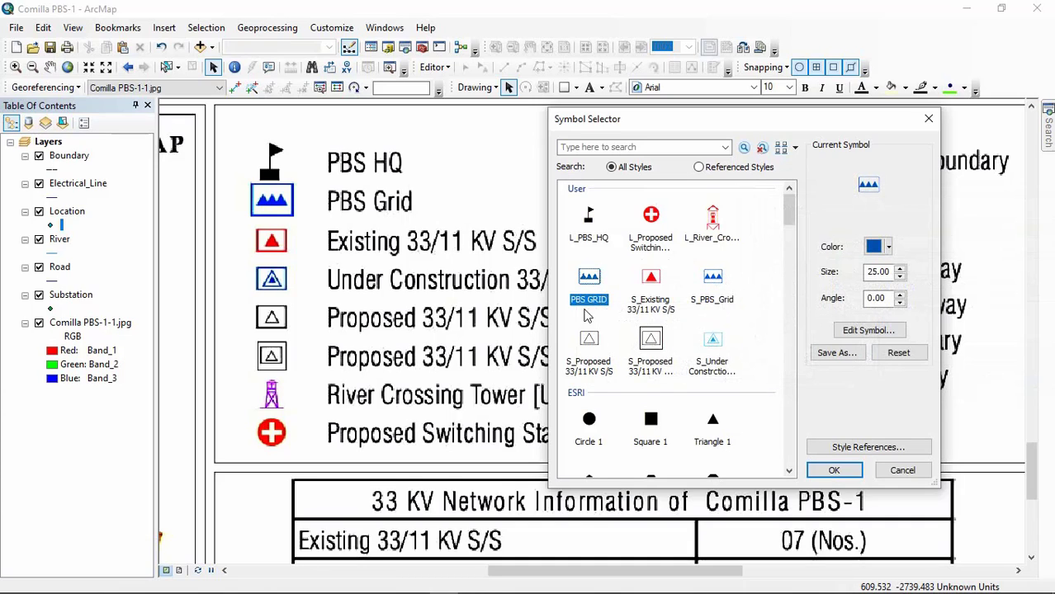
click(775, 314)
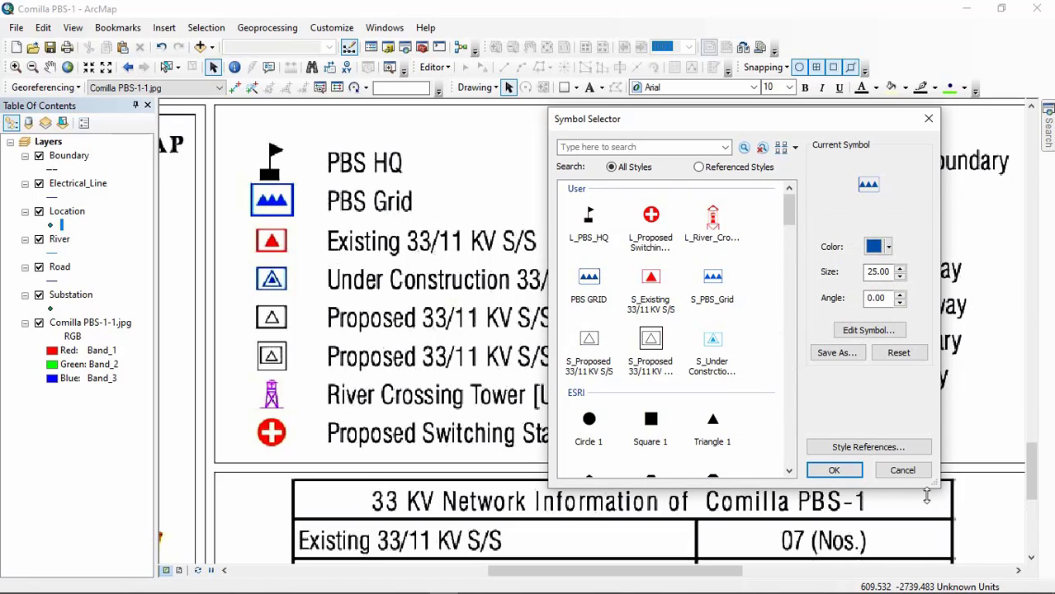
click(835, 470)
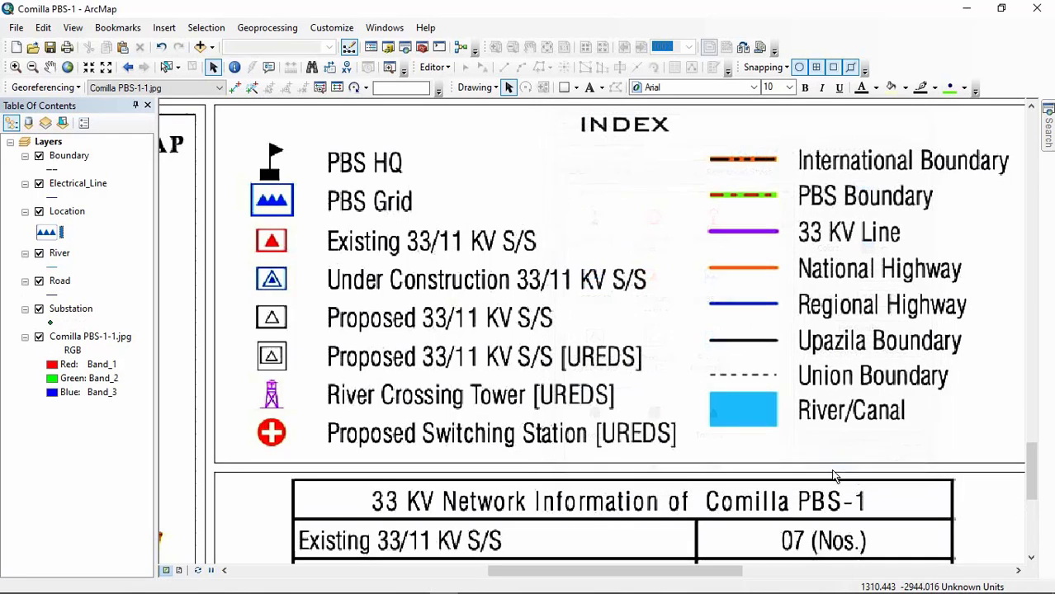
click(41, 234)
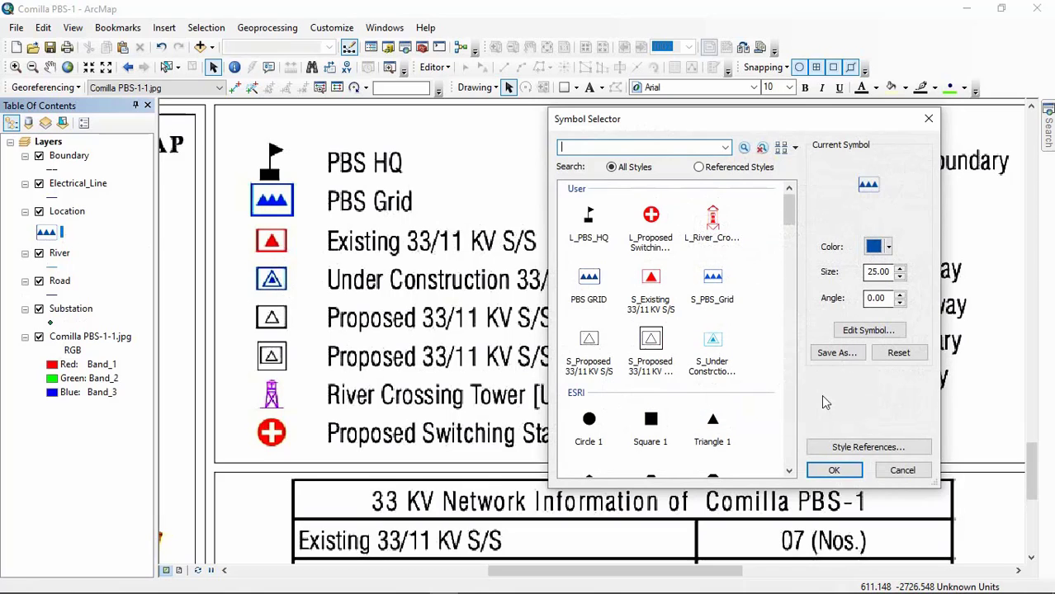
click(837, 471)
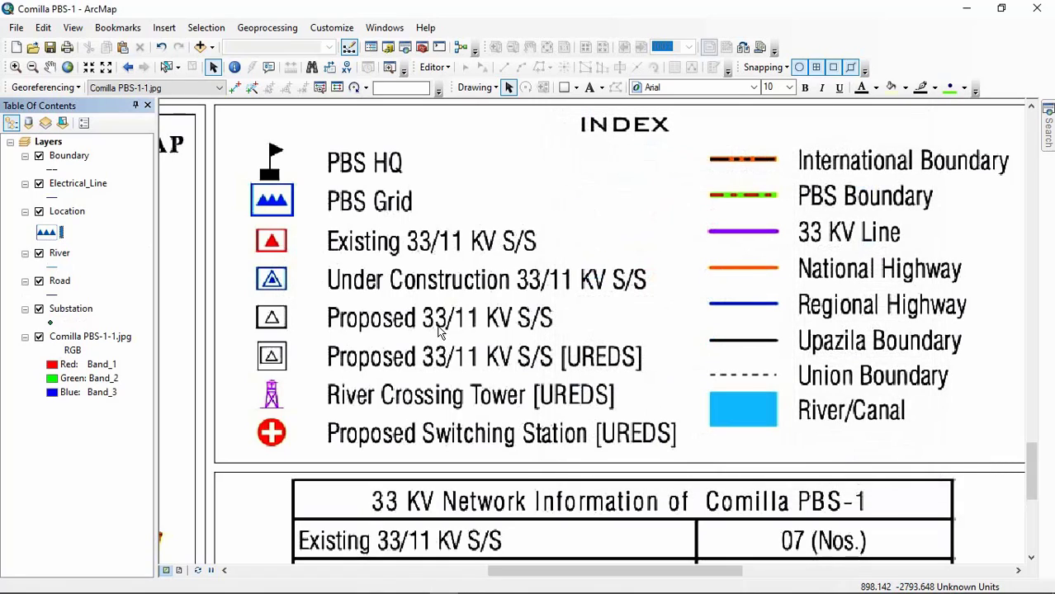
Step: Try the Highway line symbol for the River layer, recolored light blue with width 7
click(55, 268)
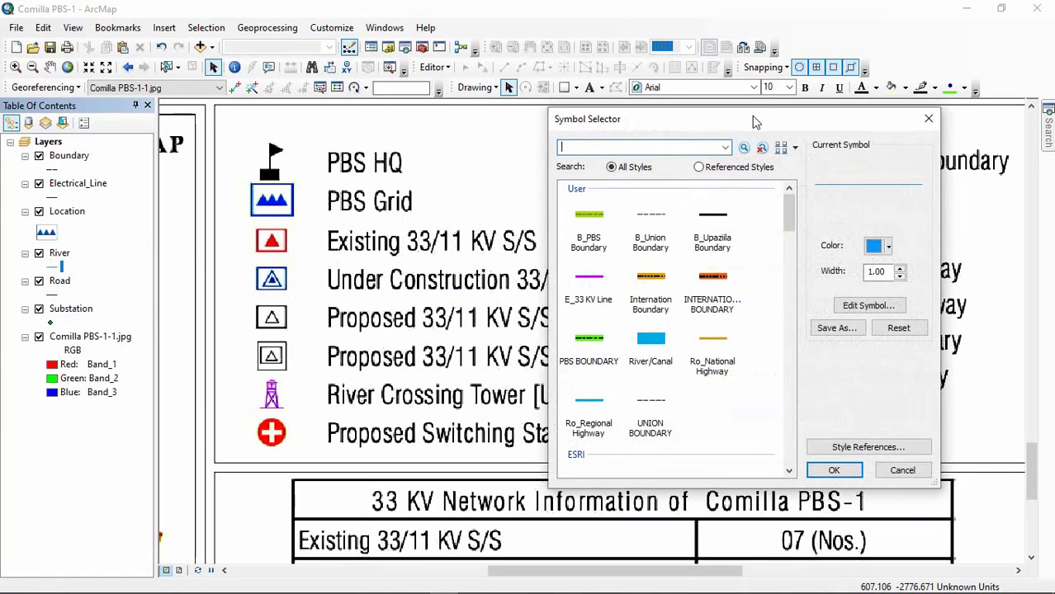
drag(753, 122, 793, 125)
scroll(693, 363, down, 5)
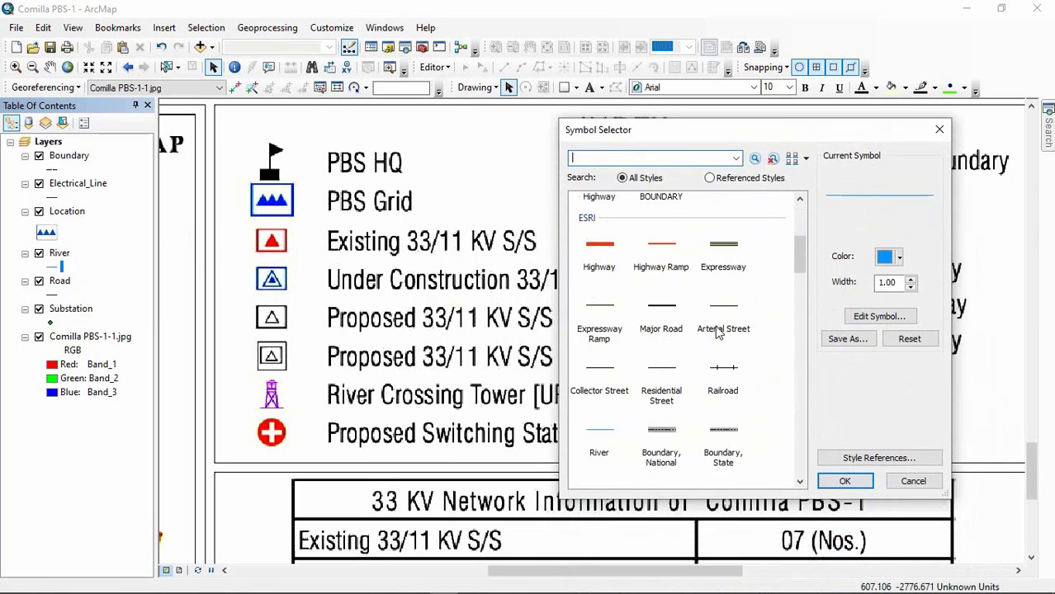
scroll(717, 332, up, 3)
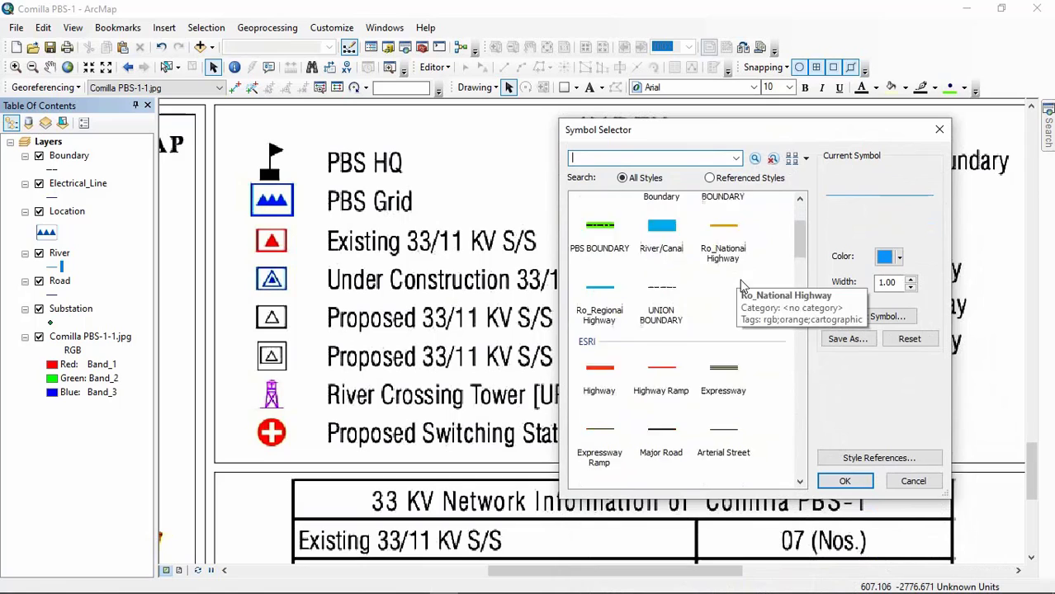
scroll(741, 285, down, 1)
click(599, 318)
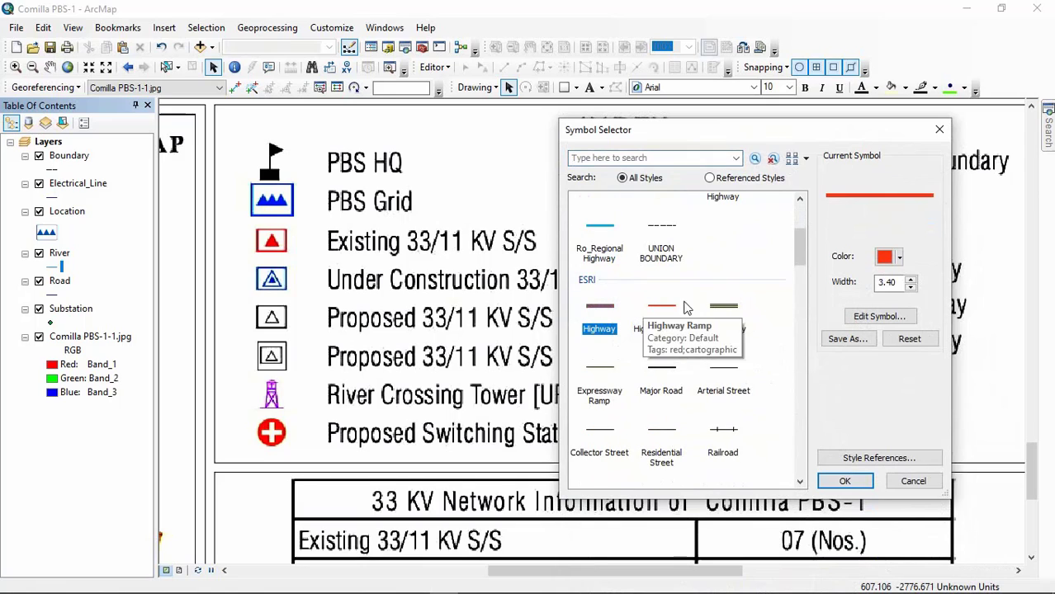
click(898, 257)
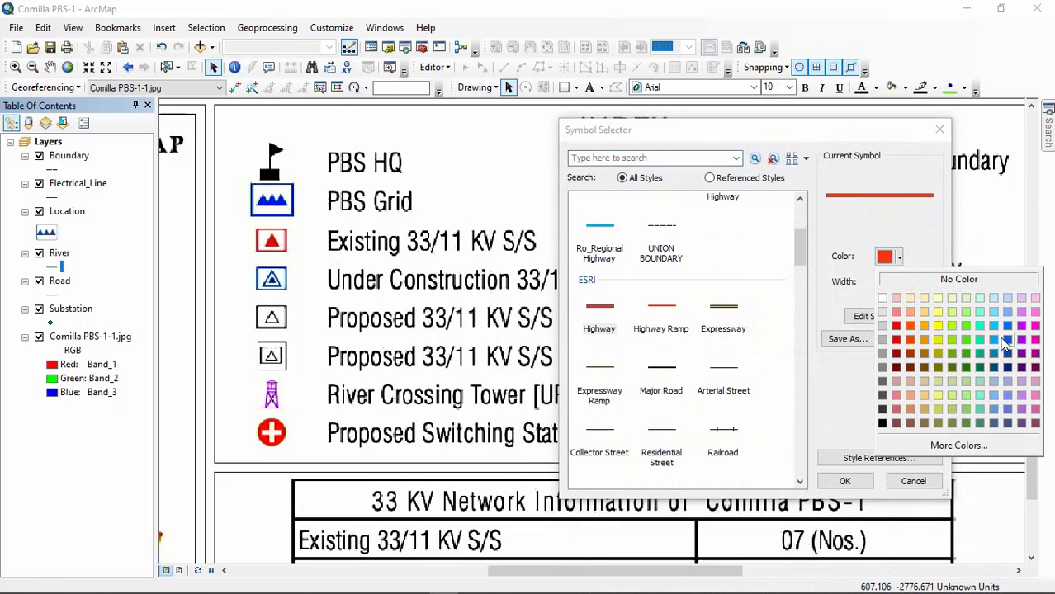
click(993, 326)
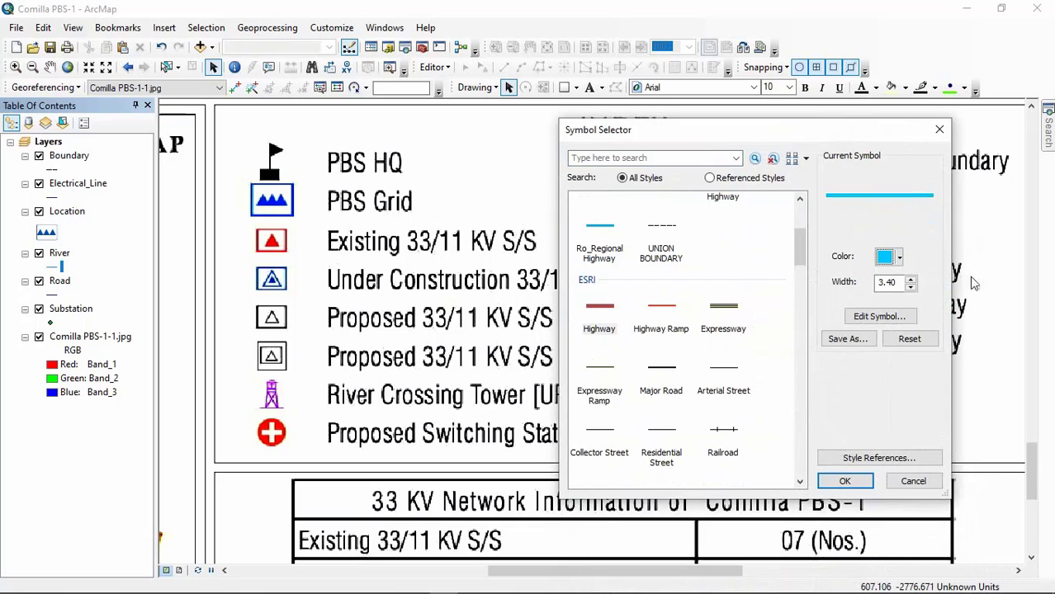
click(911, 280)
click(910, 280)
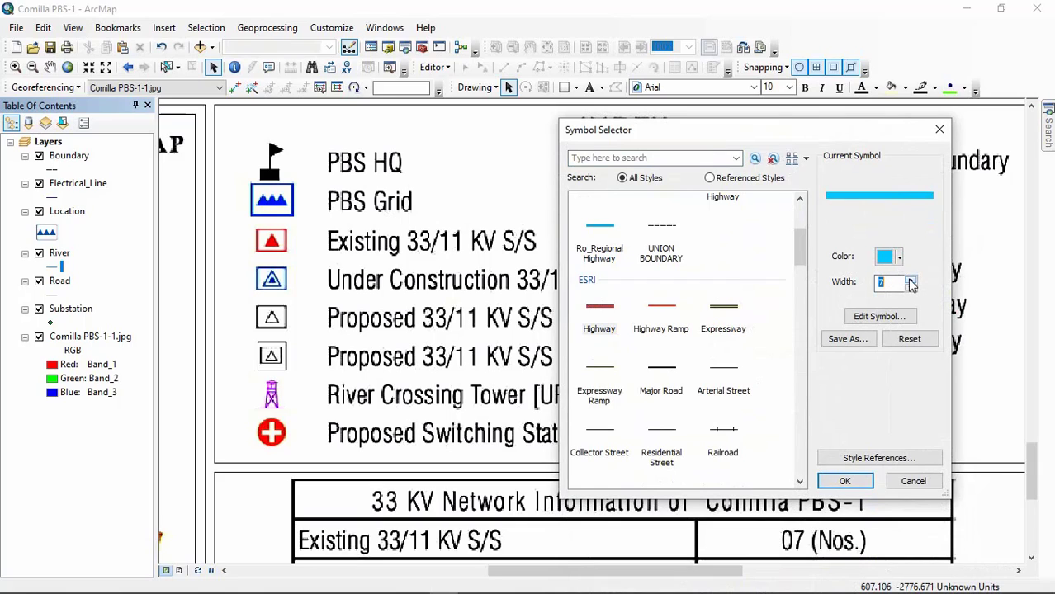
click(850, 340)
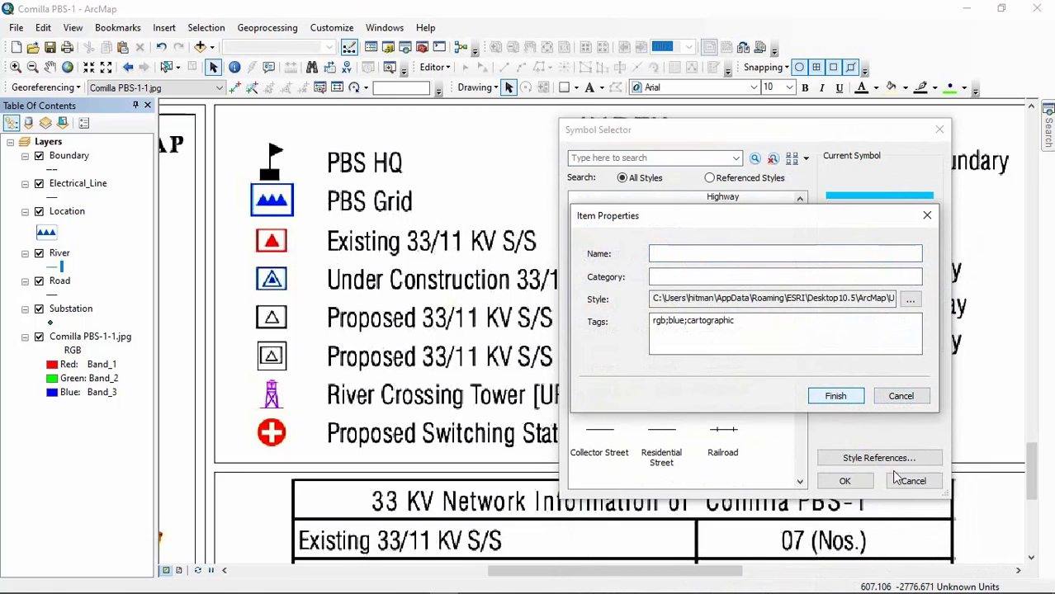
click(901, 396)
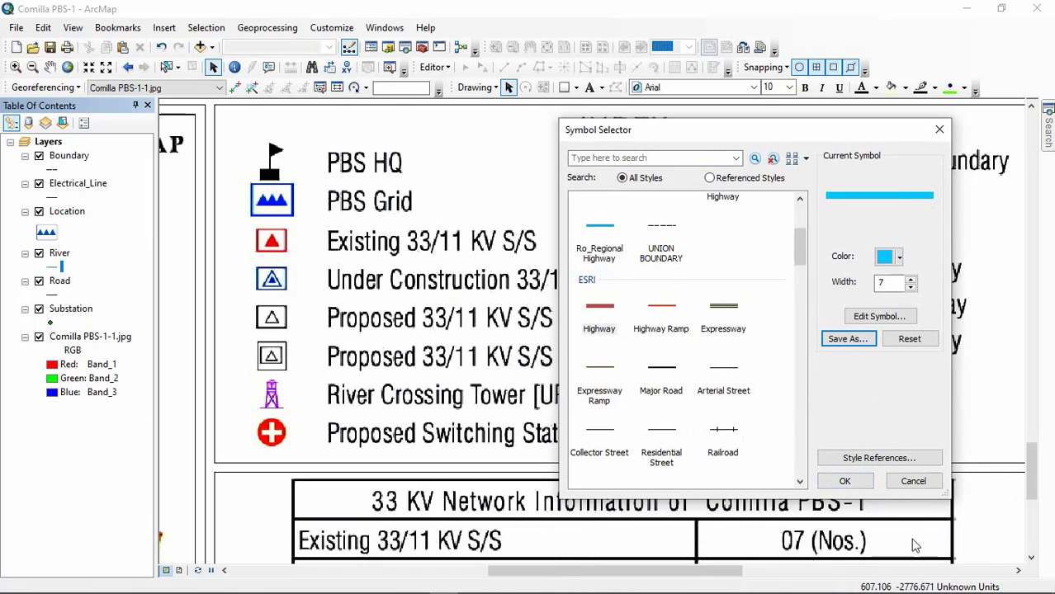
Step: Preview the saved River/Canal line symbol against the map legend and discard the River layer's symbol changes
scroll(740, 285, up, 1)
click(664, 248)
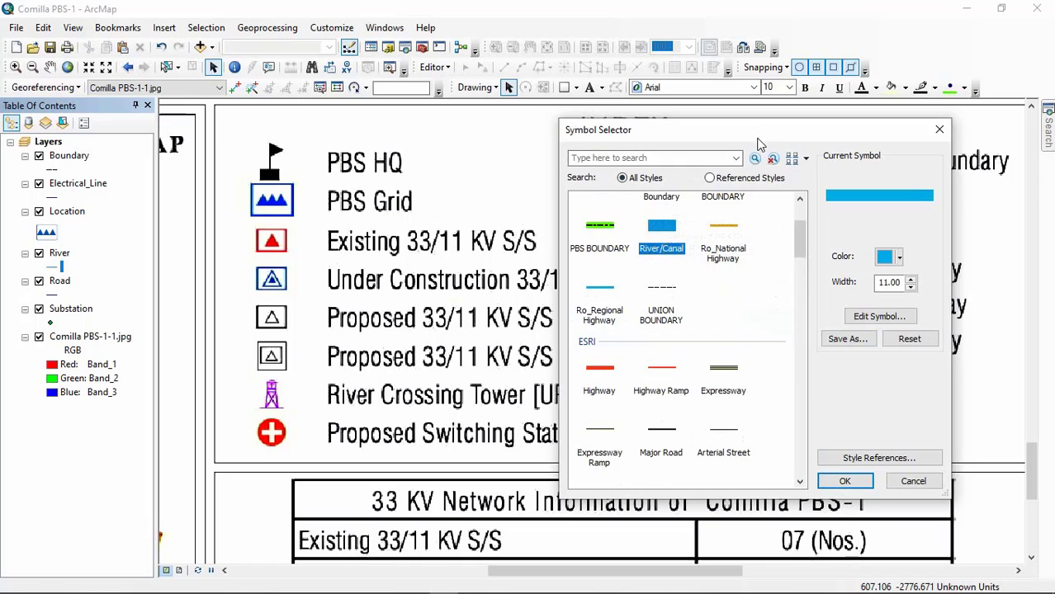
drag(760, 137, 440, 193)
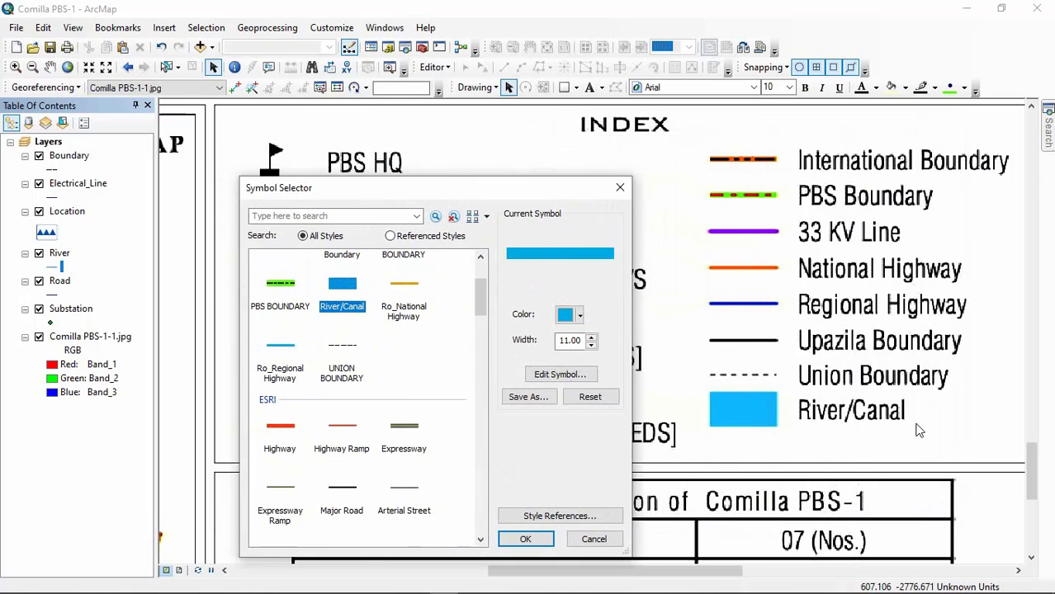
click(403, 297)
click(342, 289)
click(588, 540)
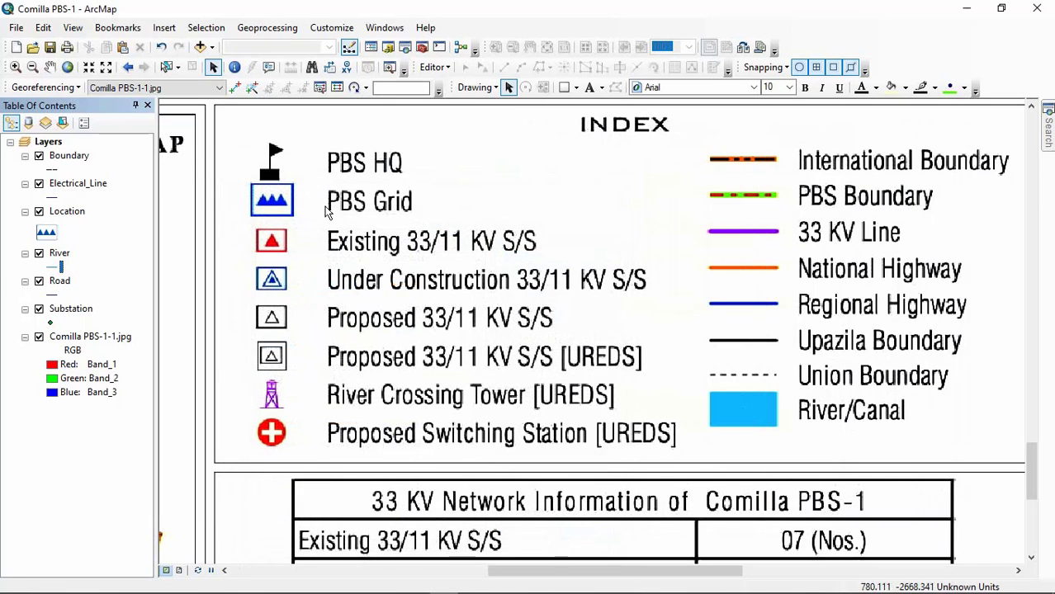
Step: Preview the saved Ro_National Highway symbol for the Road layer, and apply the saved Ro_Regional Highway symbol to it
click(51, 294)
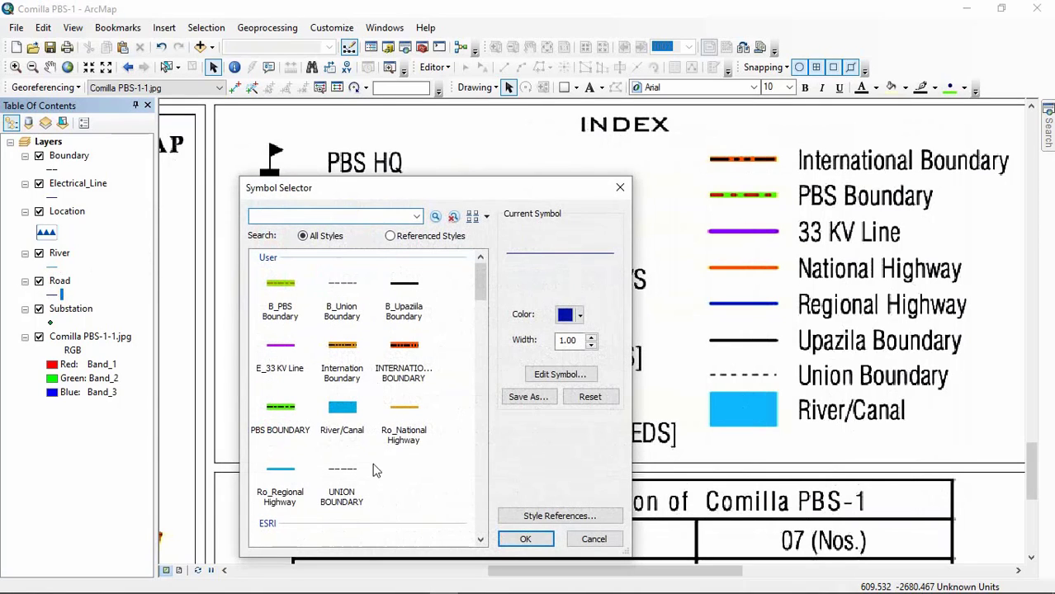
click(406, 431)
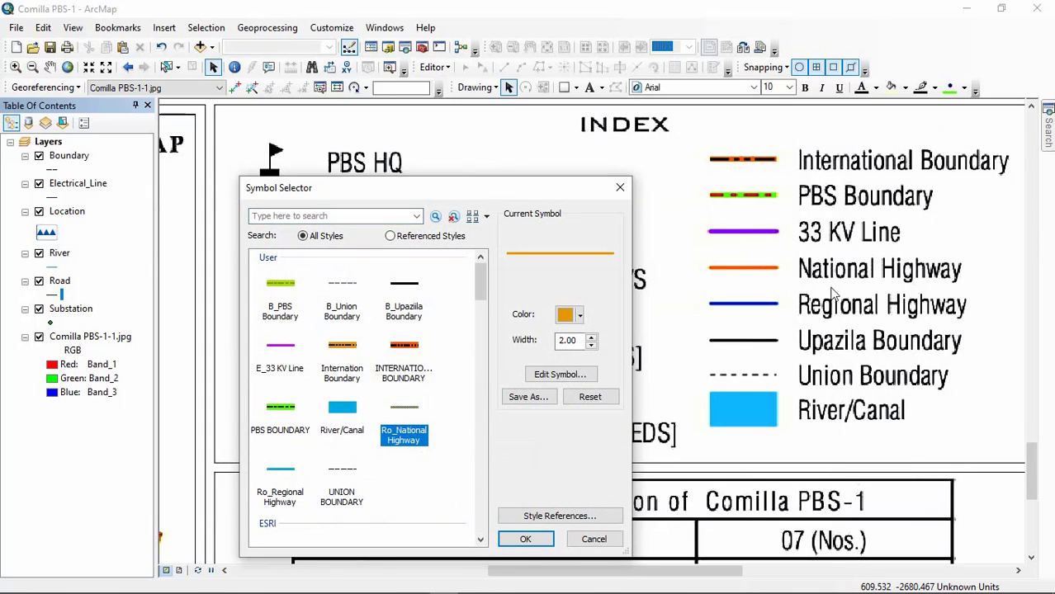
click(433, 455)
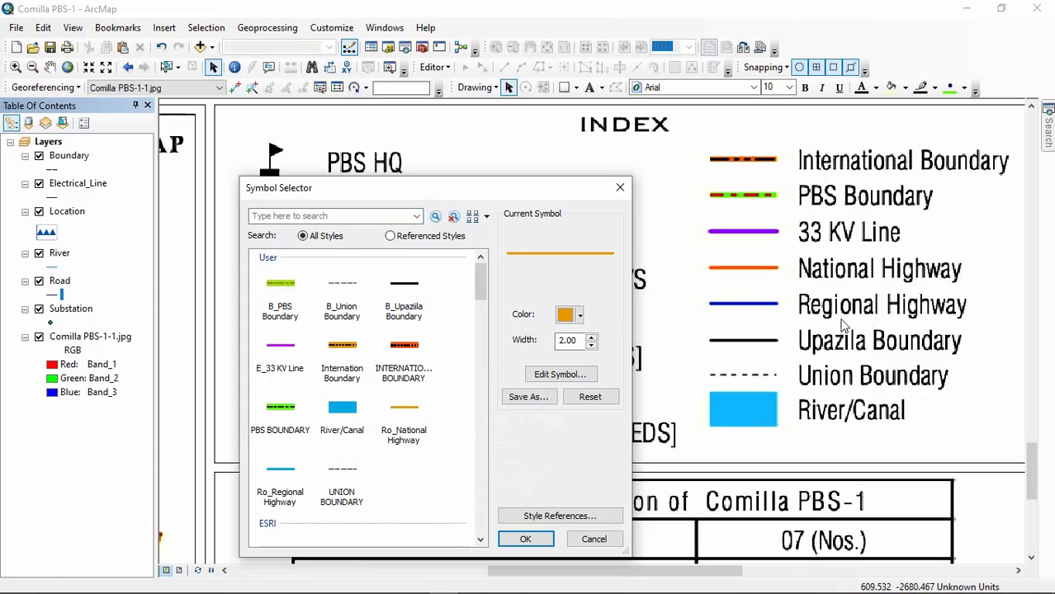
click(280, 479)
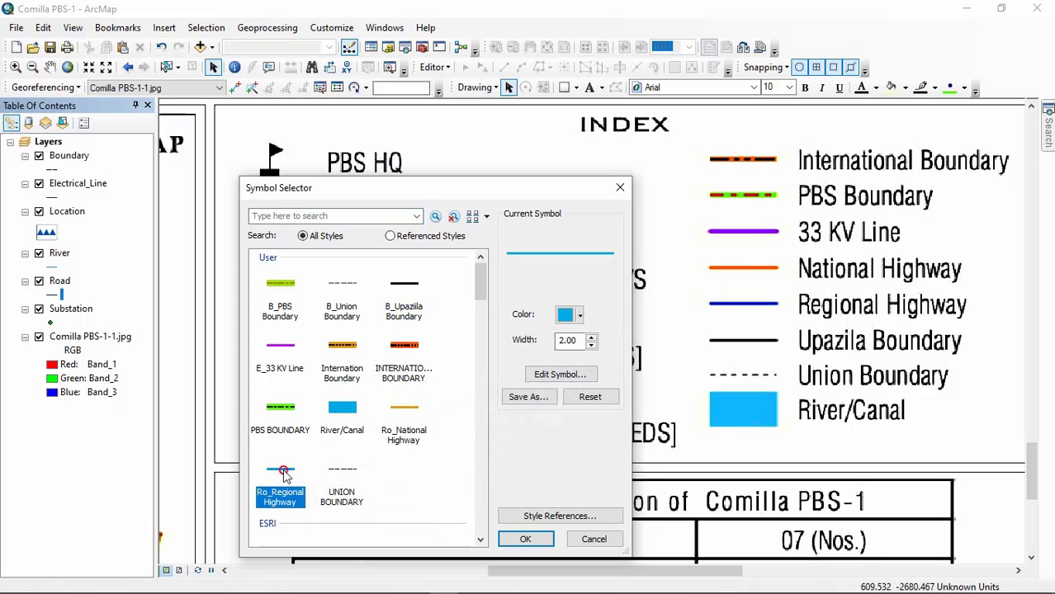
key(Return)
Step: Recolor the Road layer's line symbol dark blue to match the legend's Regional Highway
click(53, 295)
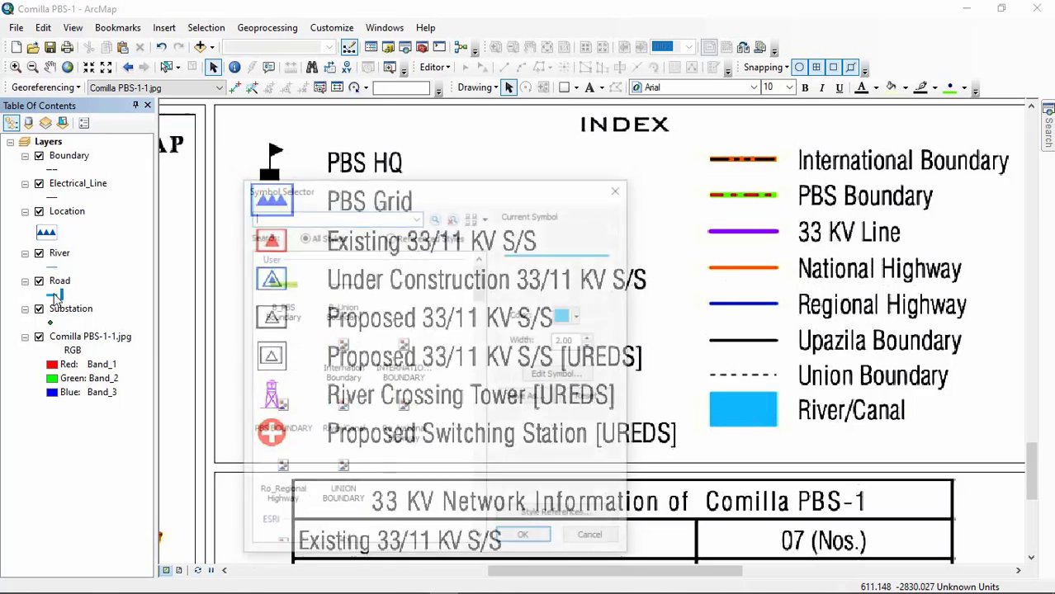
click(579, 316)
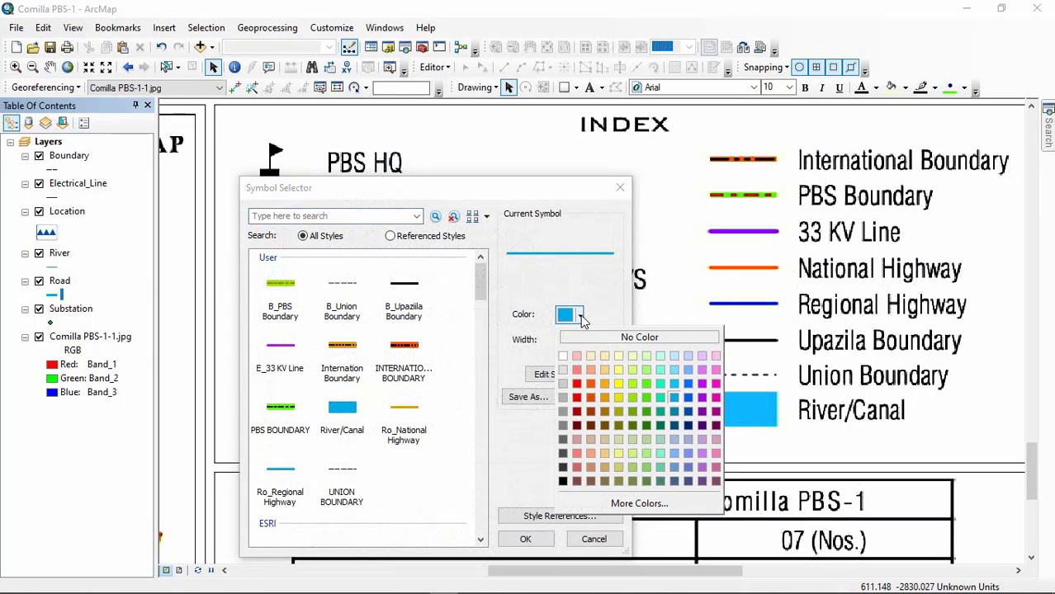
click(689, 419)
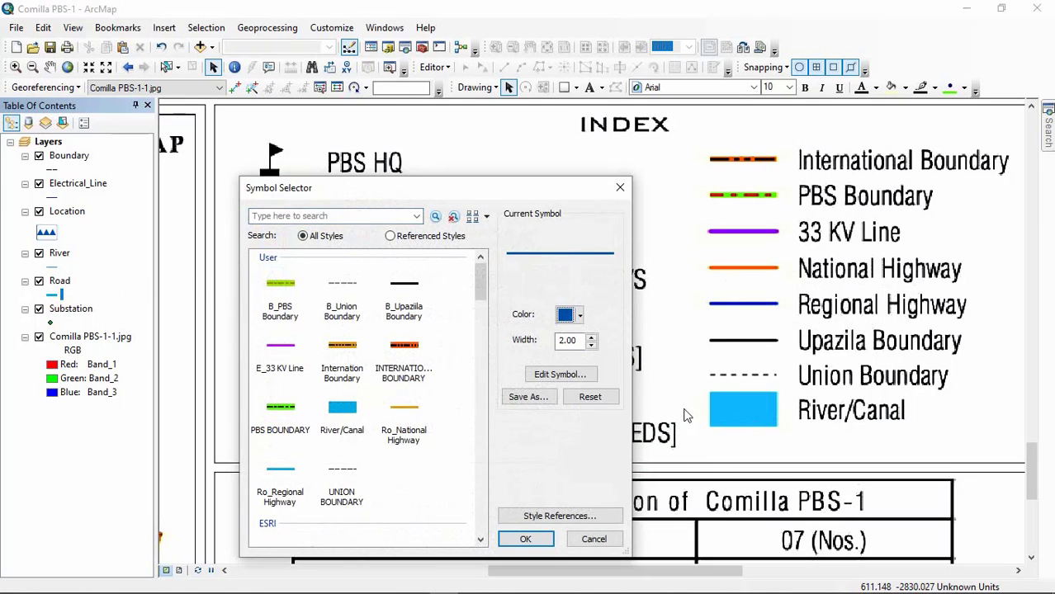
click(525, 540)
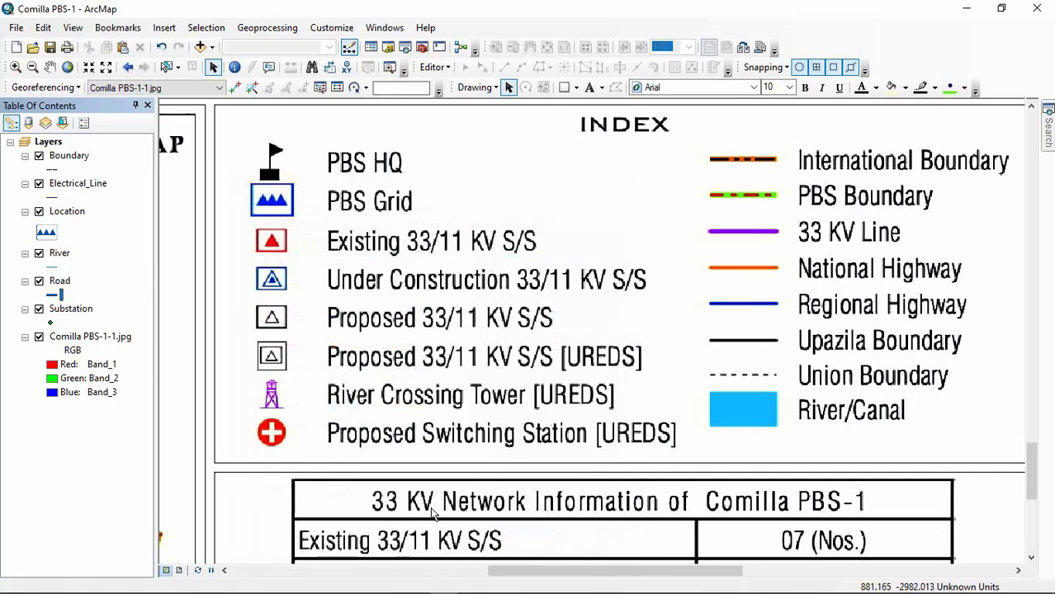
Step: Compare the saved user line symbols with the boundary, 33 KV line and highway entries in the map legend, leaving the Road symbol as it is
click(54, 295)
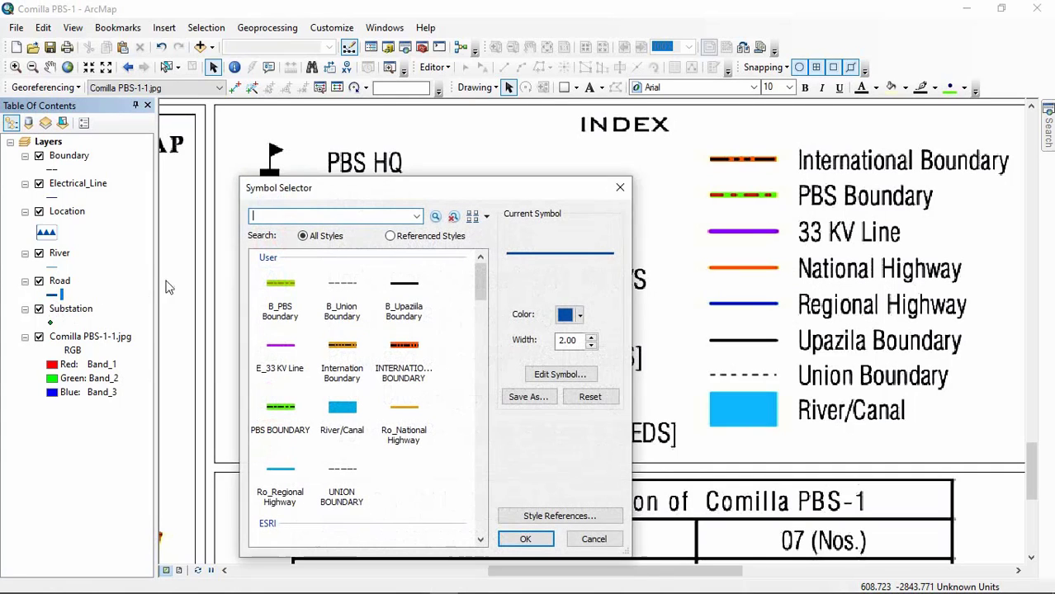
scroll(433, 455, down, 3)
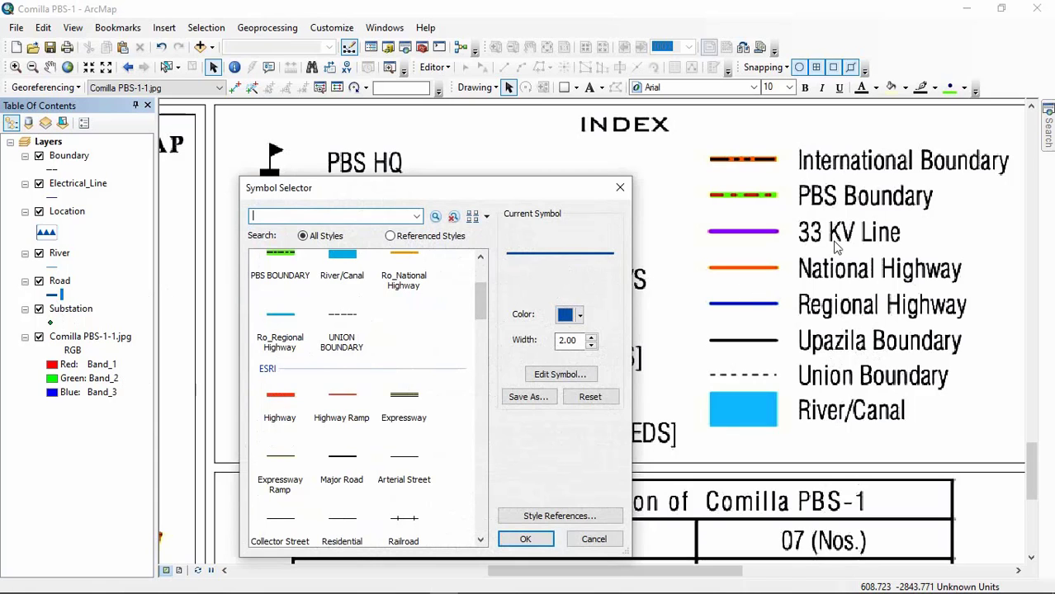
drag(481, 191, 475, 162)
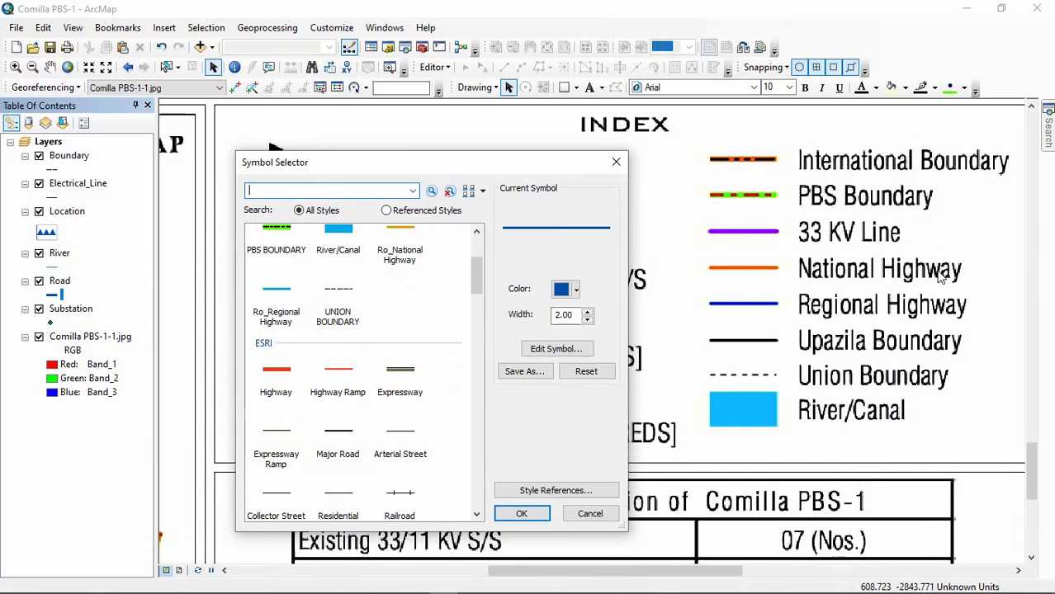
drag(386, 162, 450, 136)
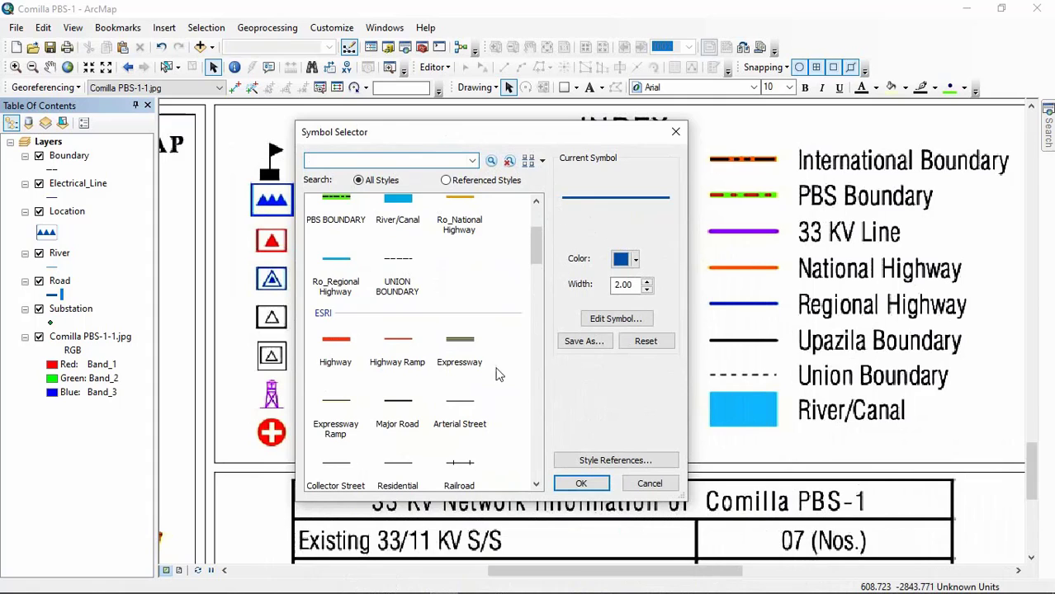
scroll(498, 374, up, 5)
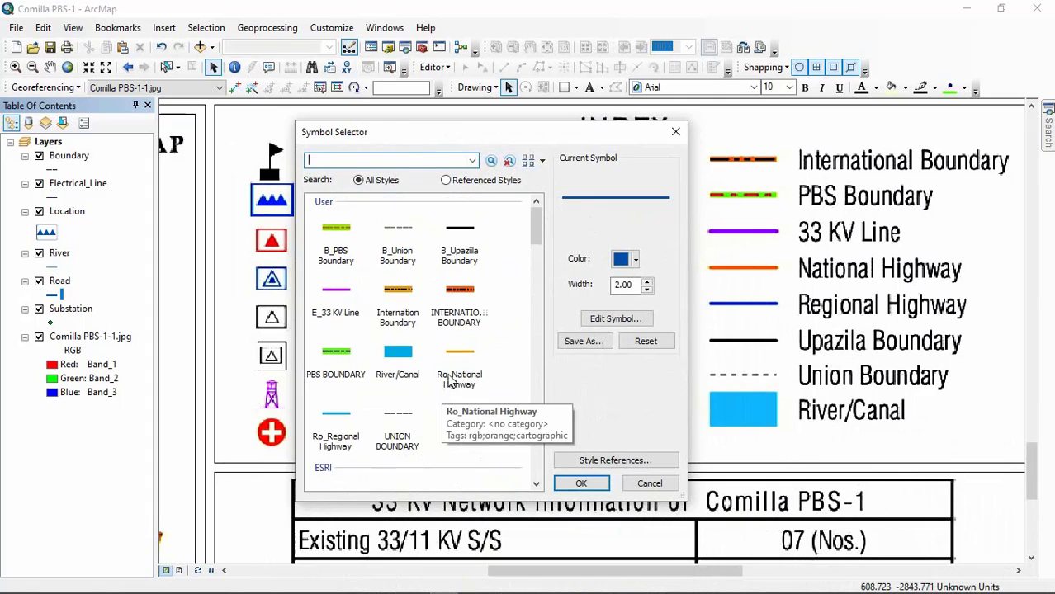
click(650, 485)
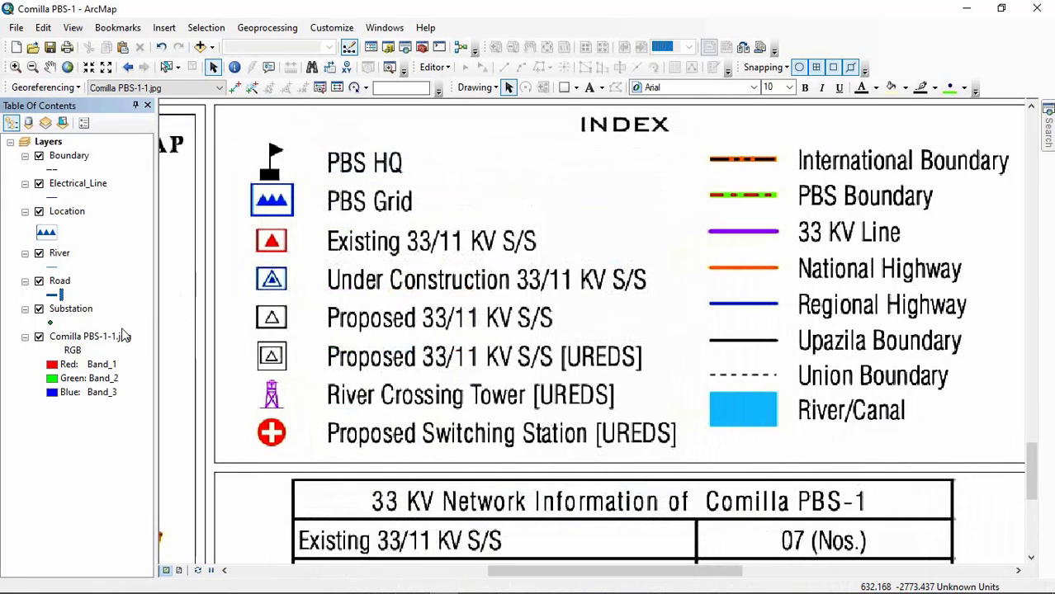
Step: Compare the saved user point symbols with the legend's PBS and substation entries, without applying one to the Substation layer
click(50, 322)
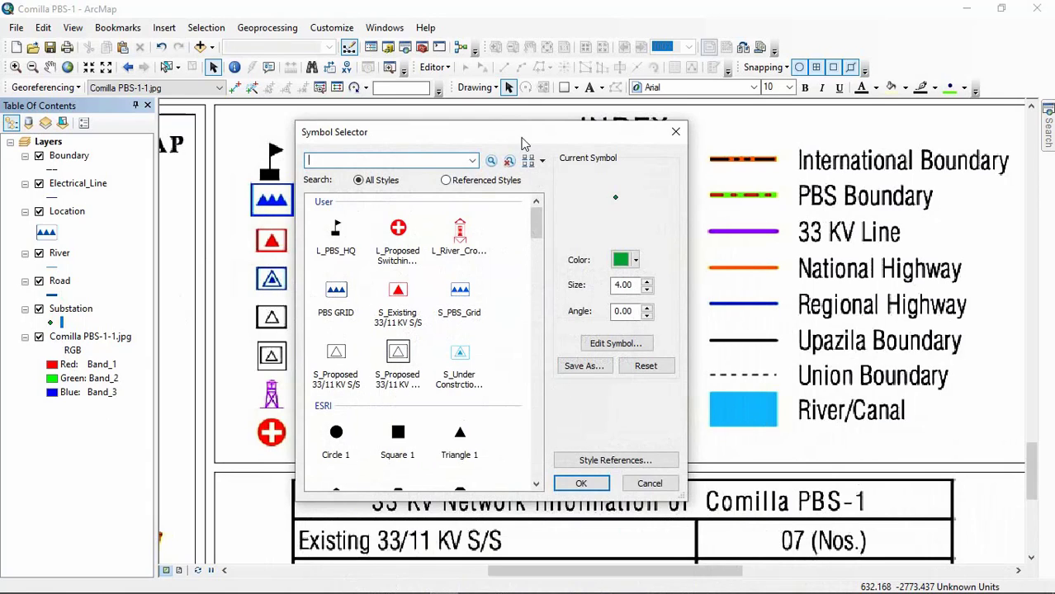
drag(520, 137, 637, 140)
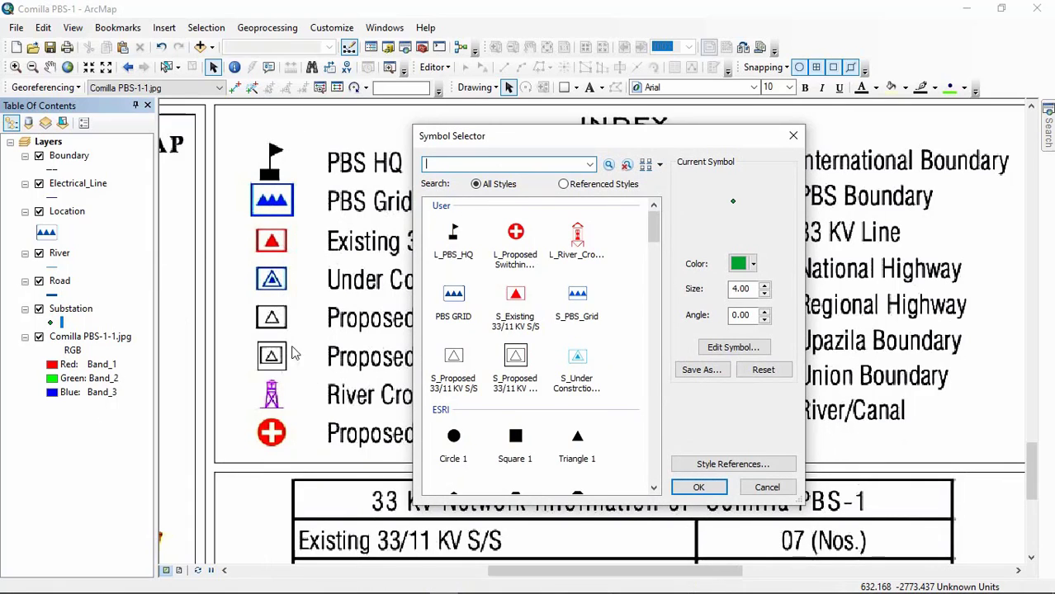
drag(512, 137, 738, 168)
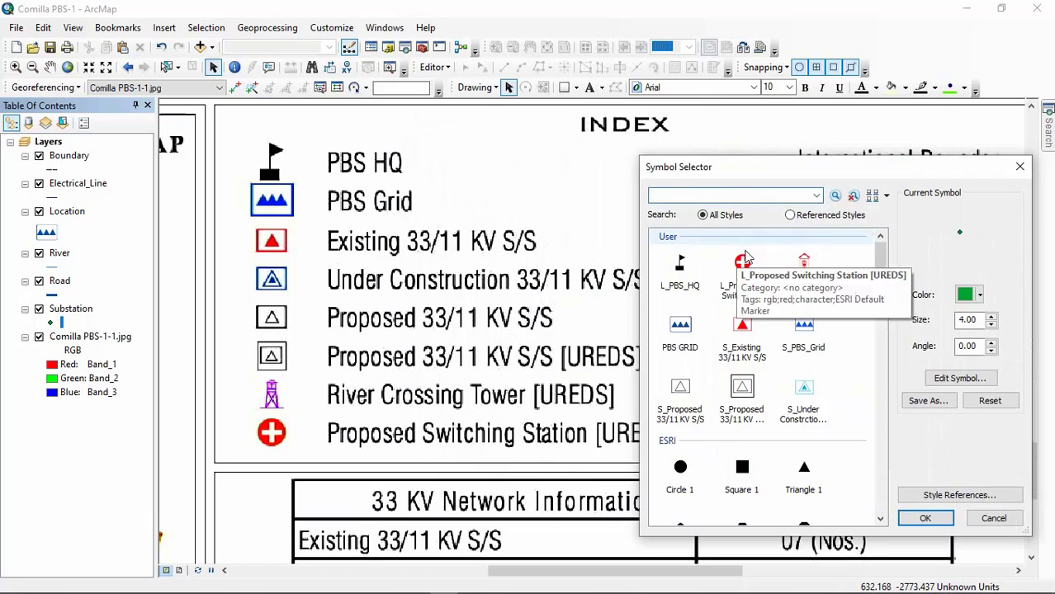
drag(879, 166, 733, 117)
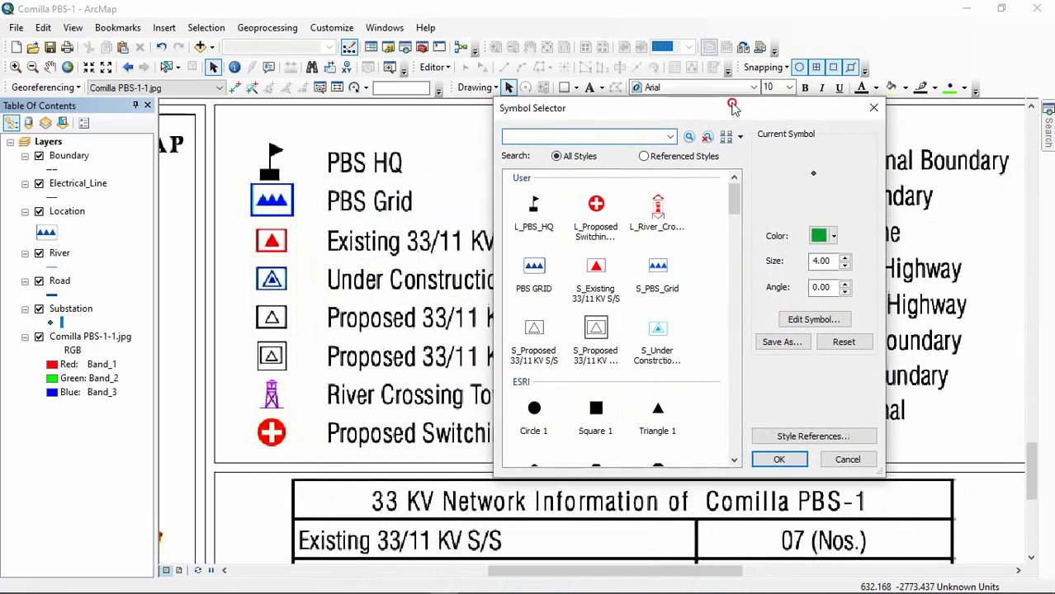
click(844, 468)
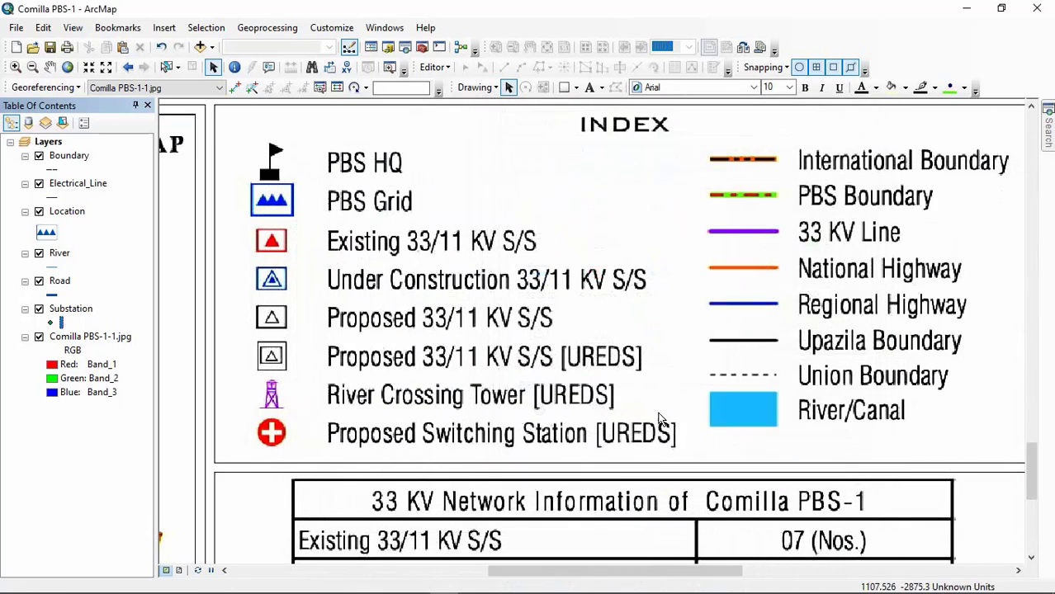
Step: Bring the whole scanned Comilla PBS-1 source line map into view, from its title to the legend
scroll(374, 398, down, 1)
scroll(374, 398, up, 3)
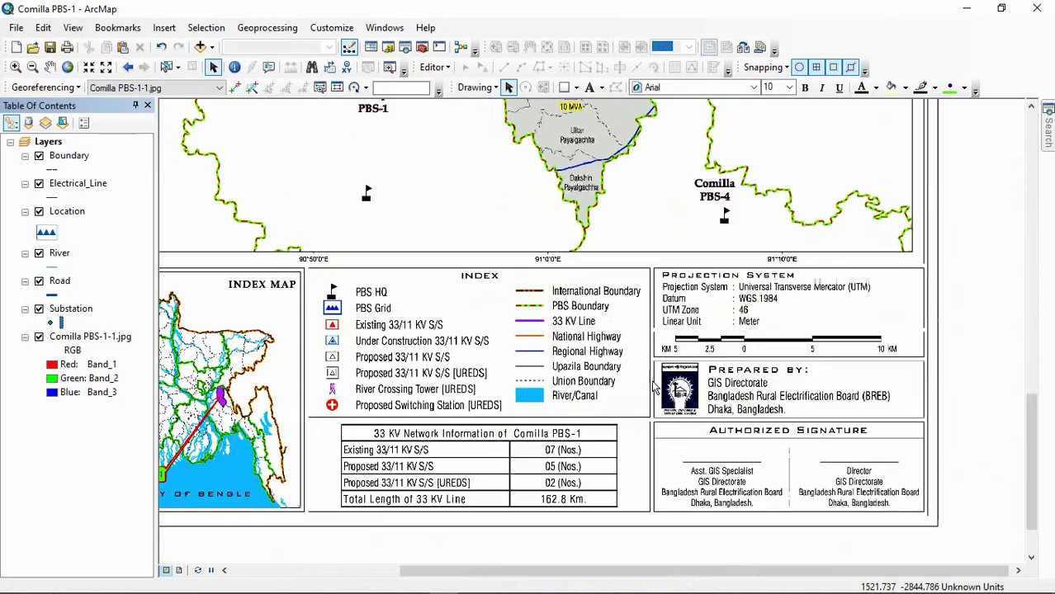
scroll(652, 388, up, 1)
scroll(652, 388, up, 1)
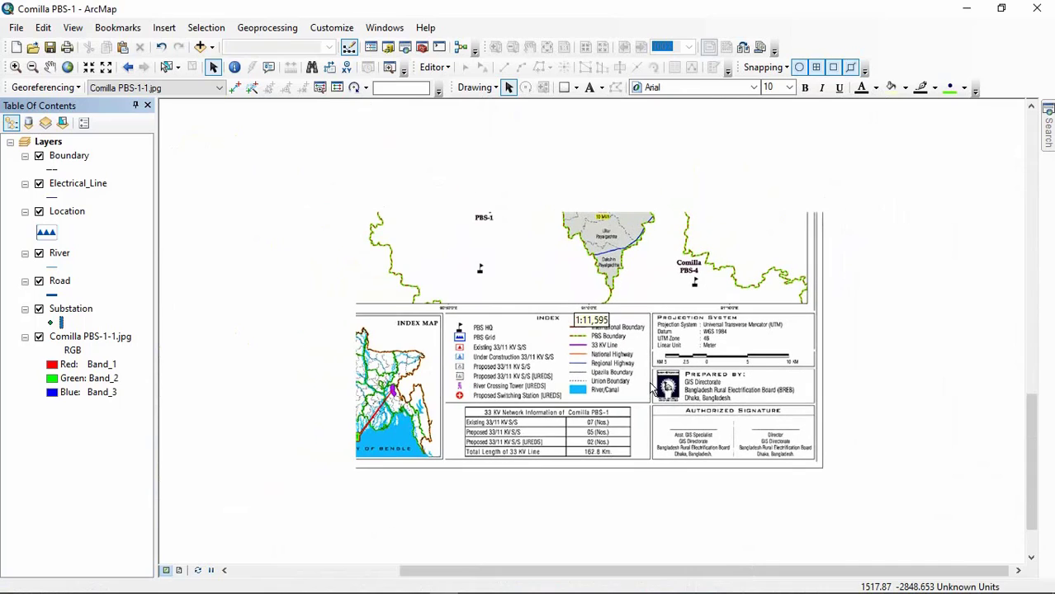
scroll(597, 401, up, 1)
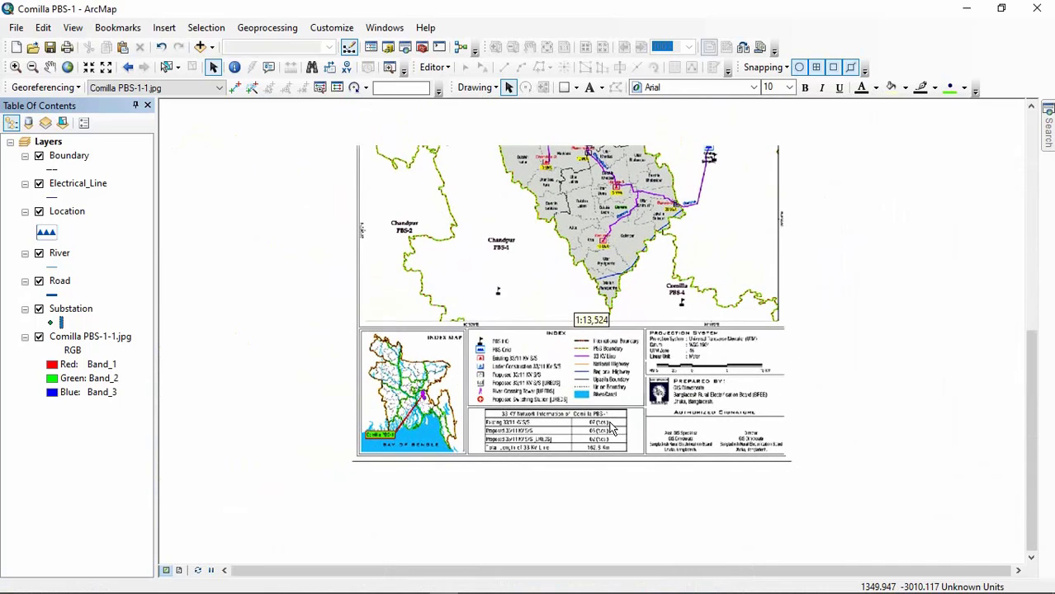
scroll(612, 417, up, 2)
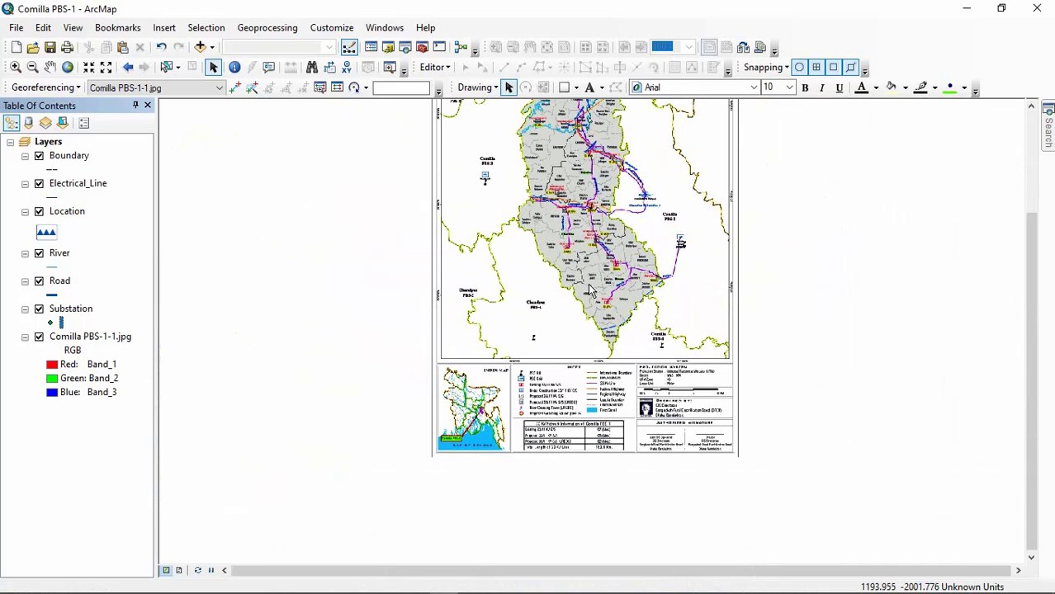
drag(580, 191, 568, 296)
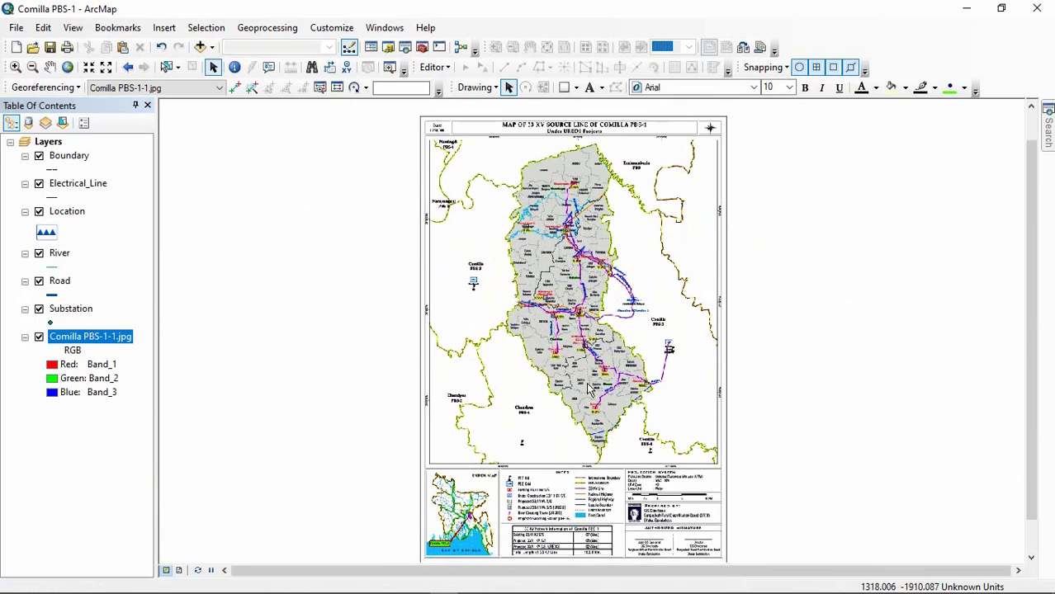